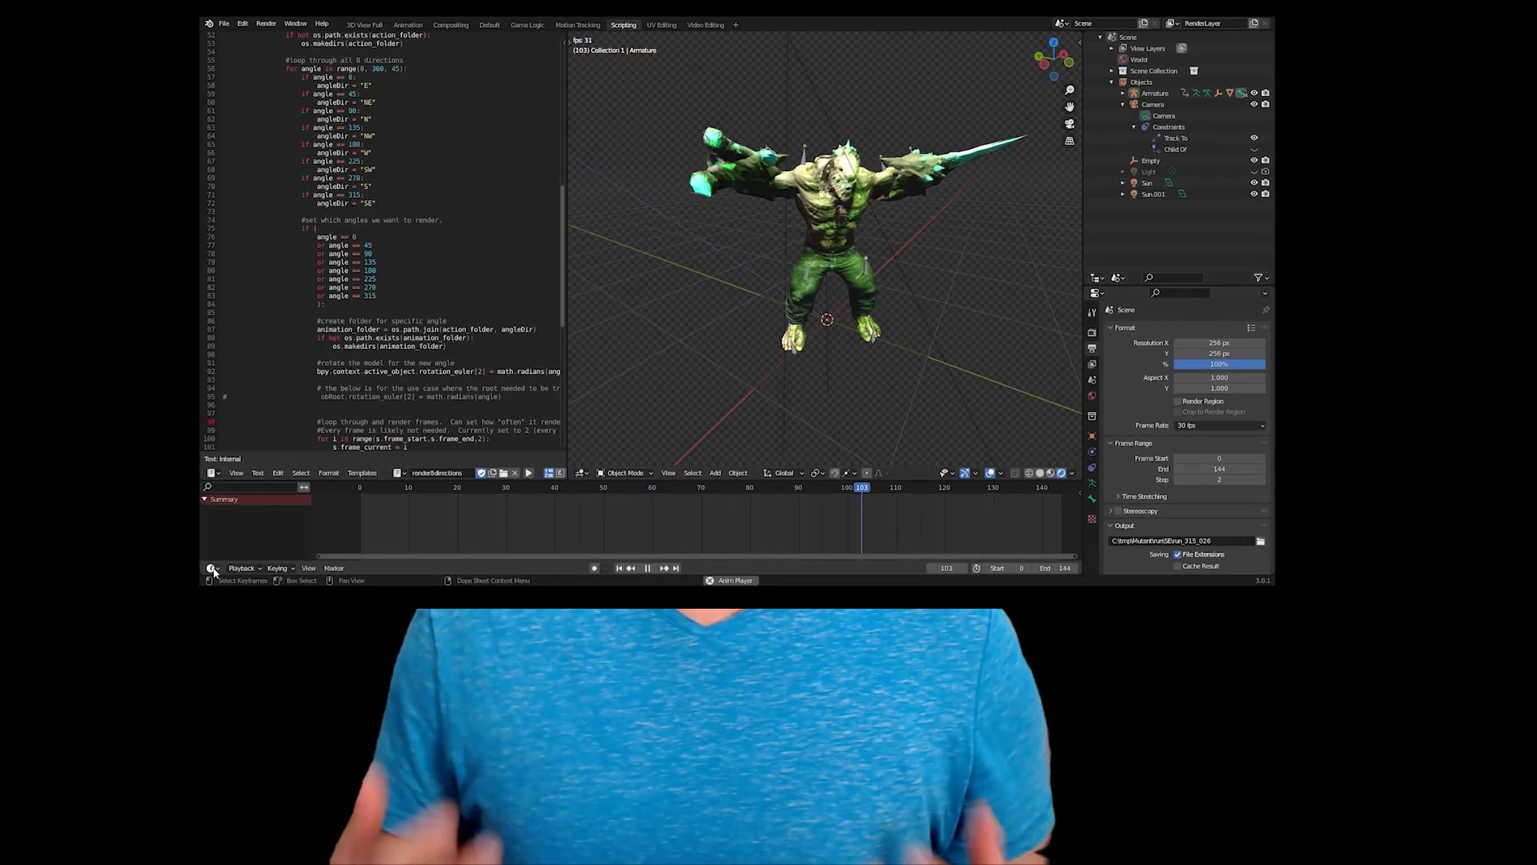
- Steer the rune-circle player around the arena with WASD, dodging the enemy horde
left_click(212, 568)
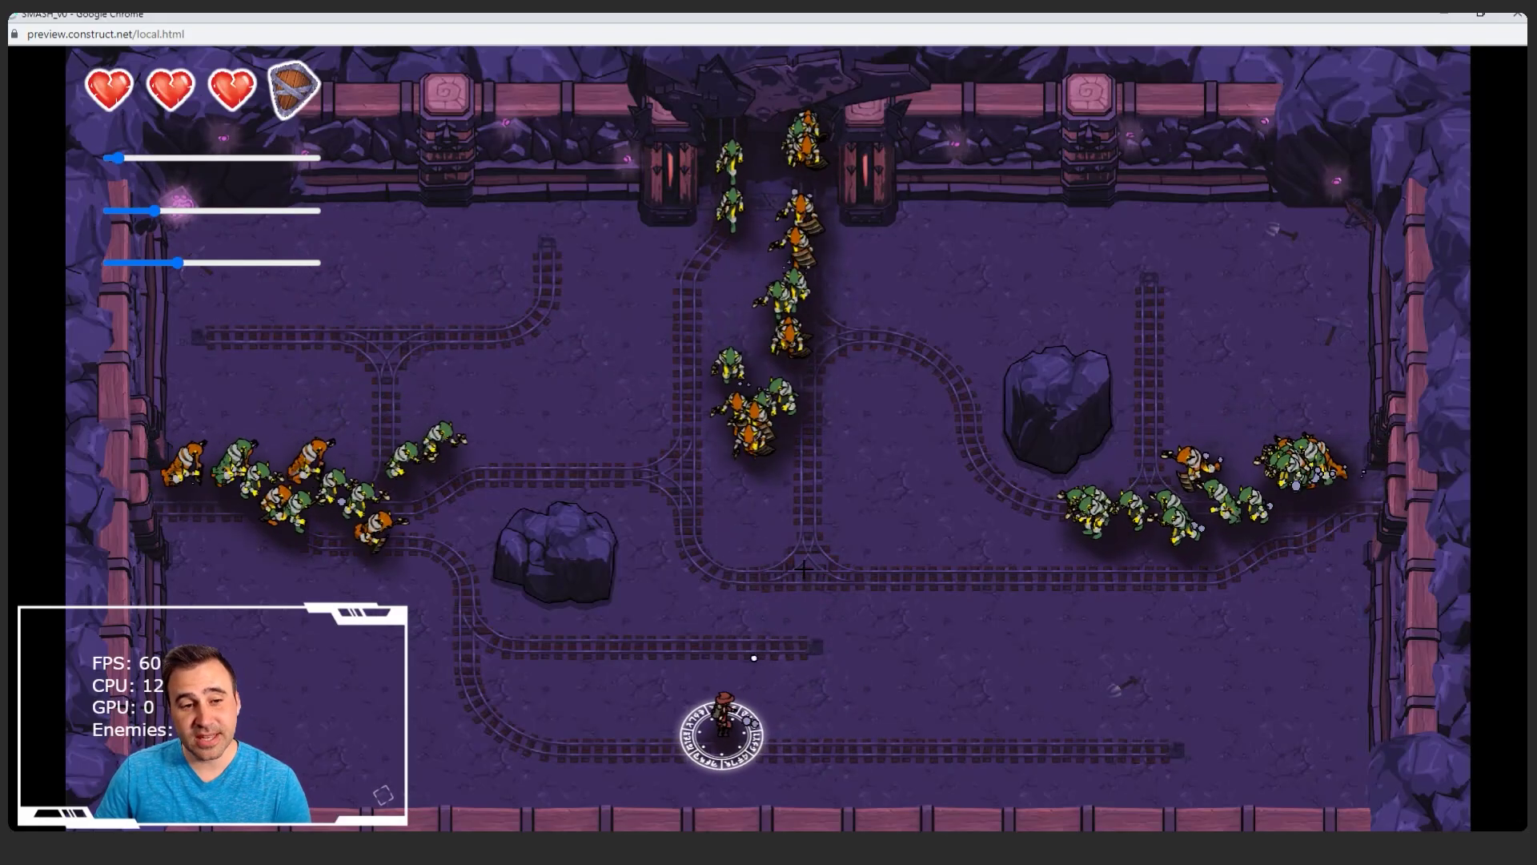
key("d")
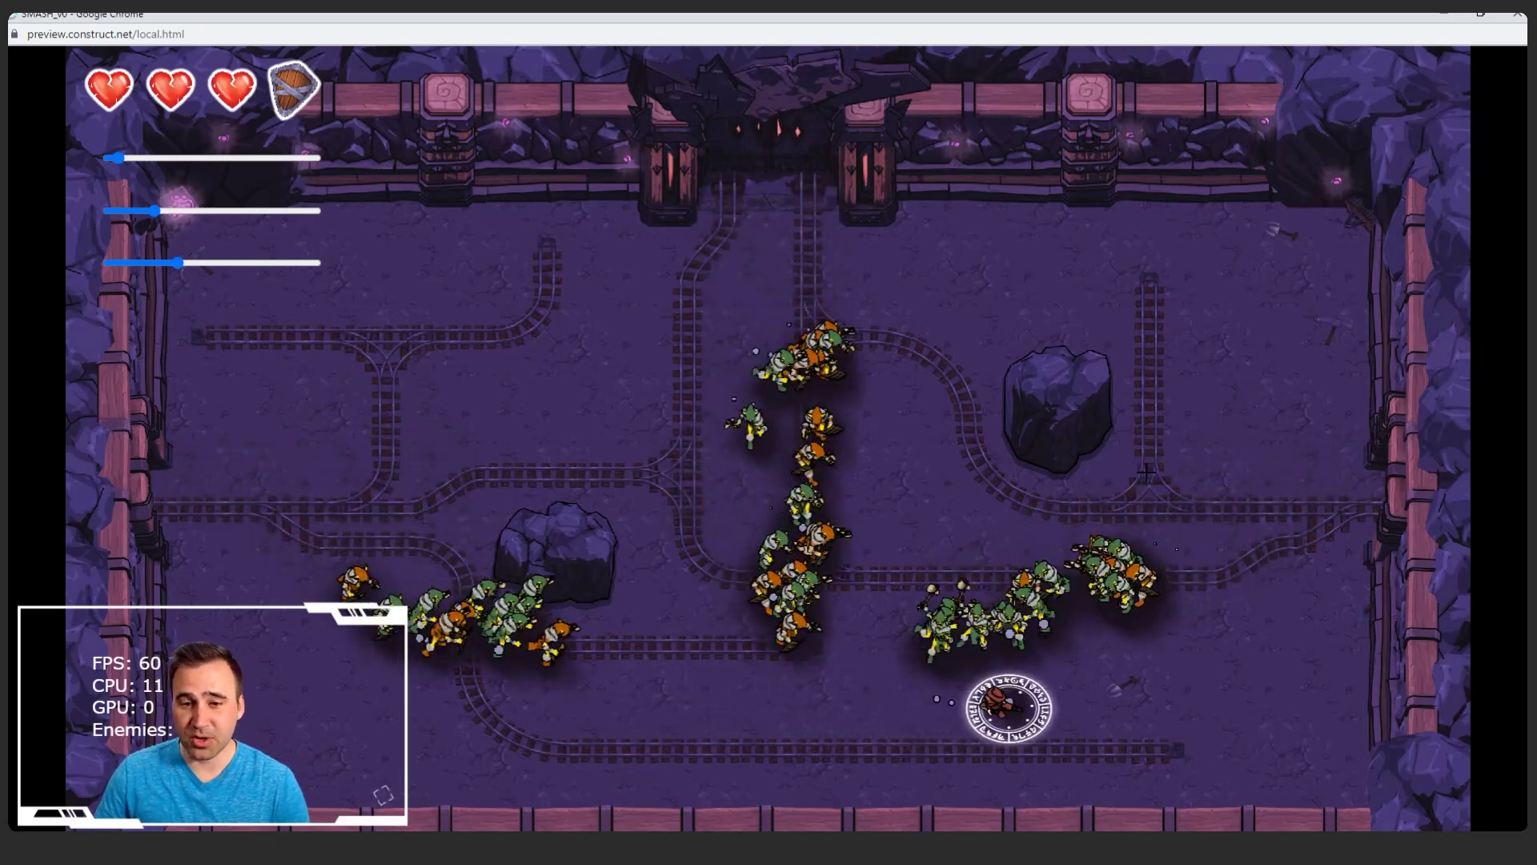
key("w")
key("a")
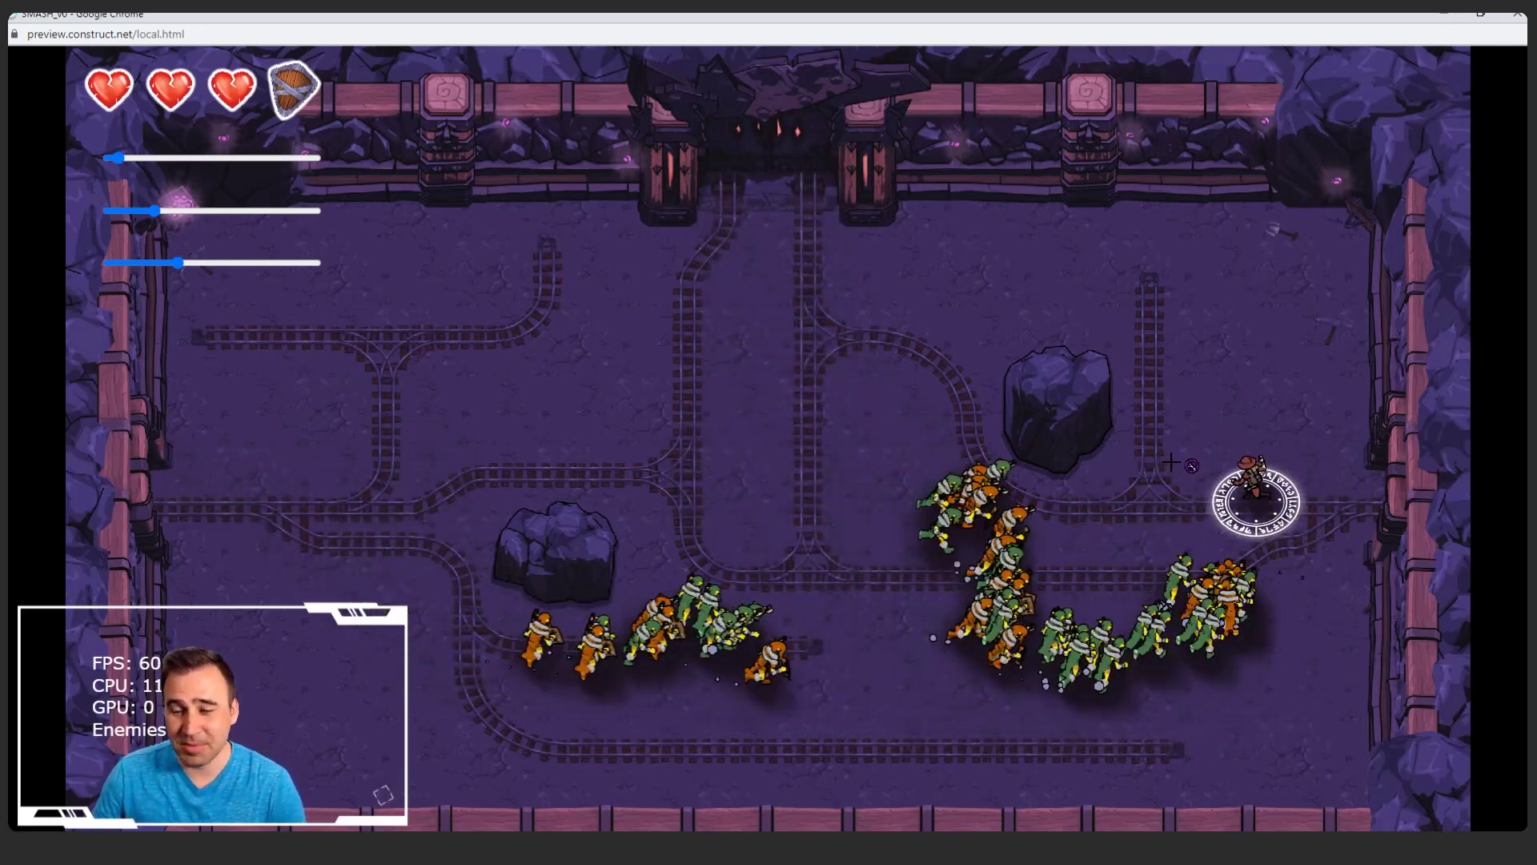
key("w")
key("a")
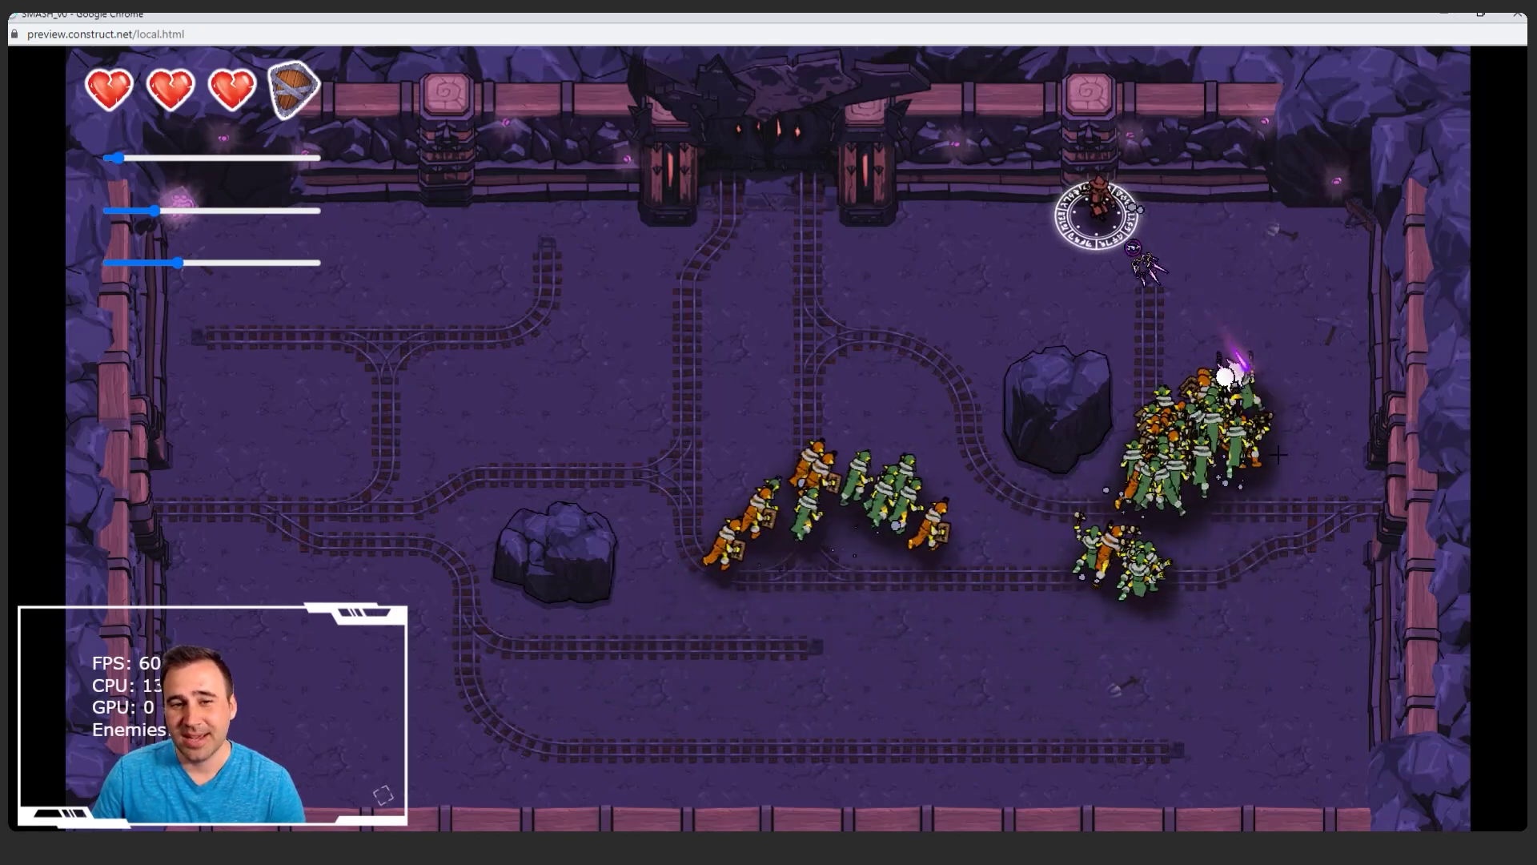
key("a")
key("s")
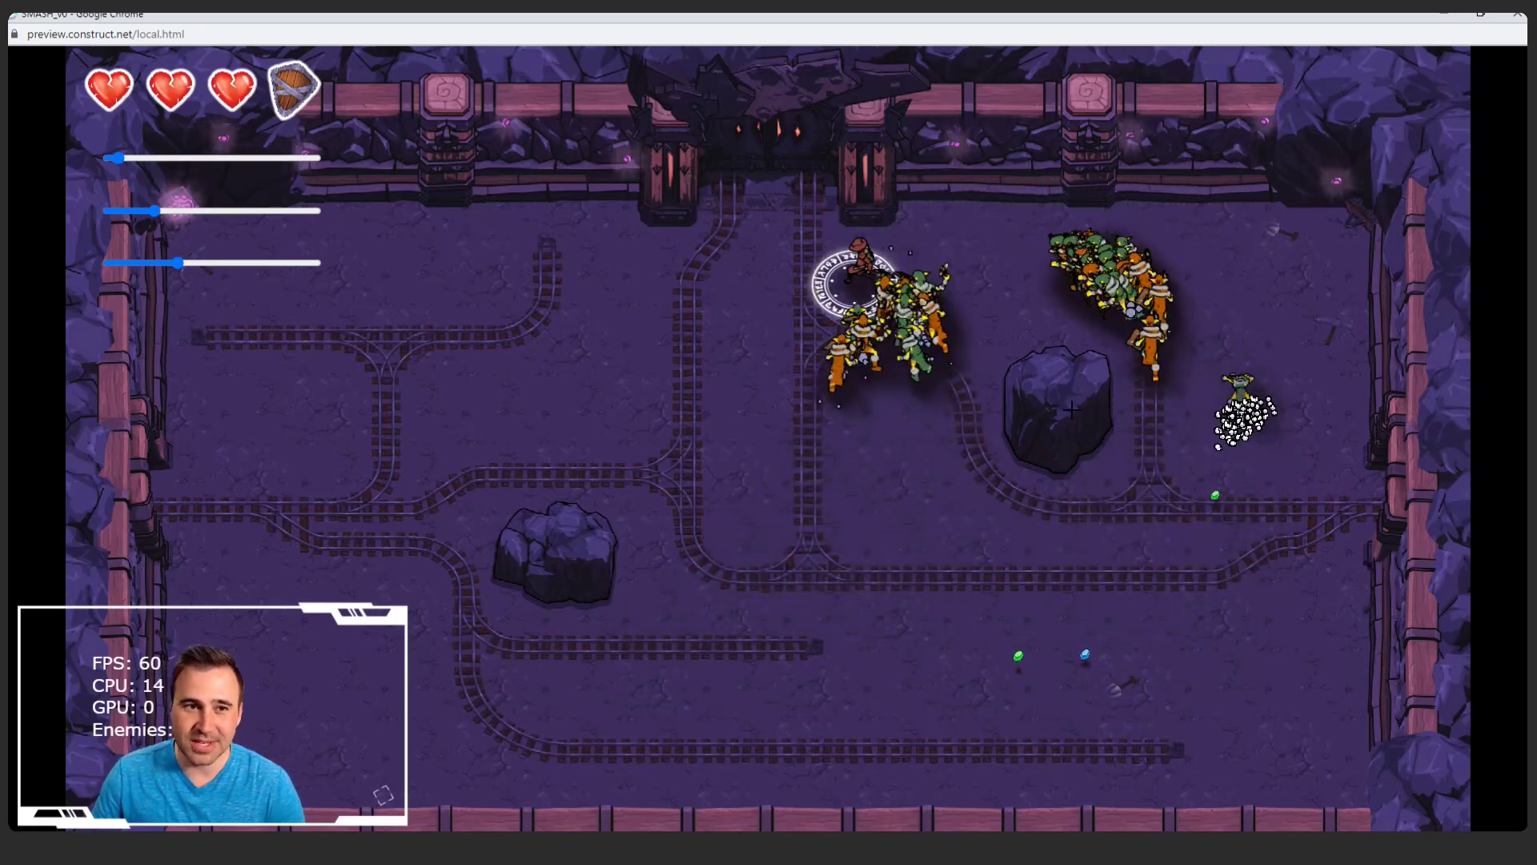
key("s")
key("a")
key("d")
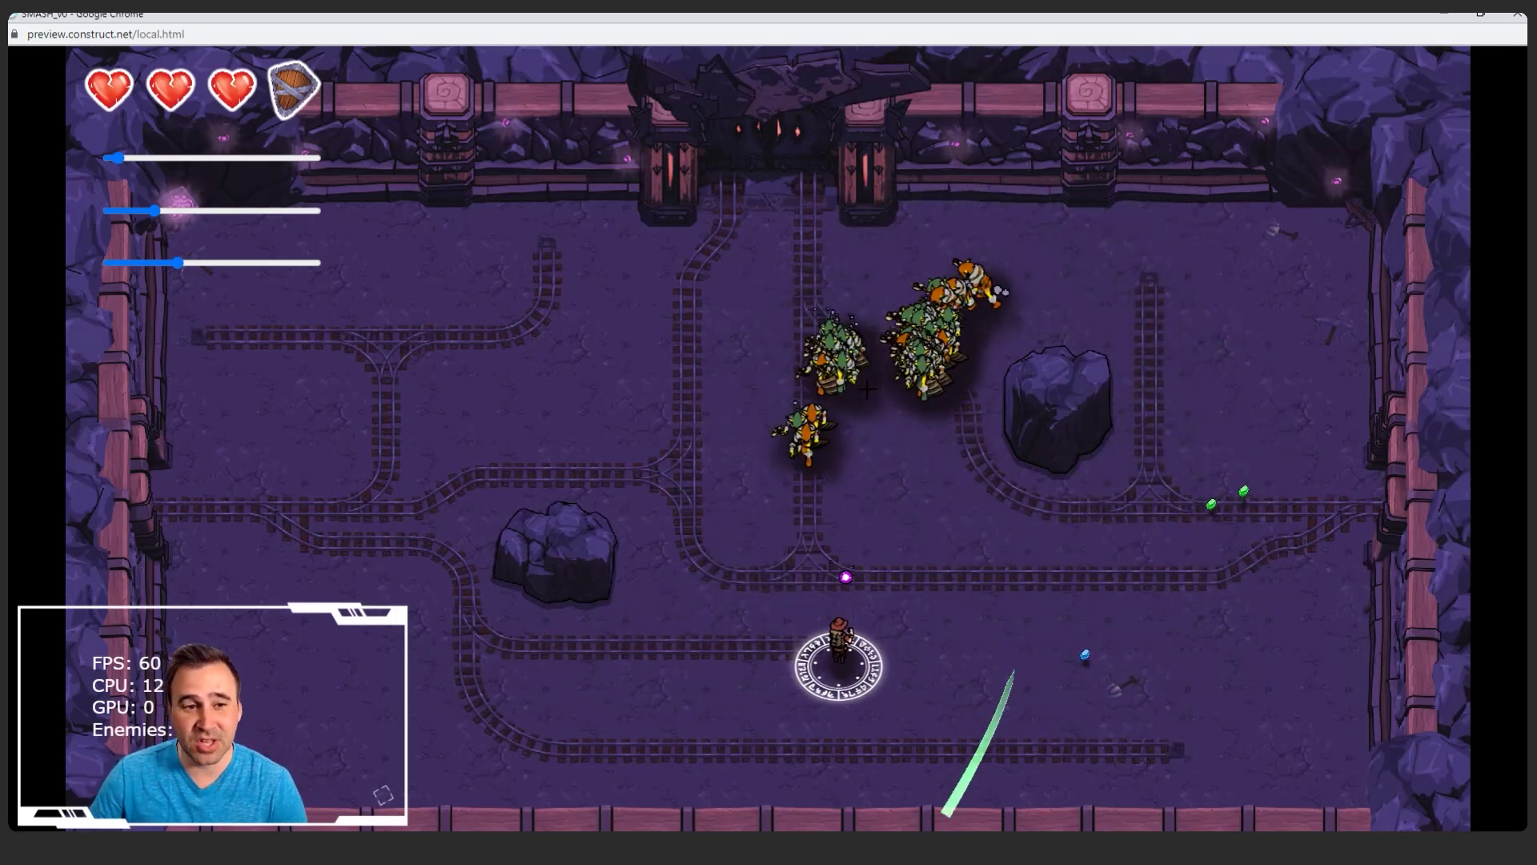
key("s")
key("d")
key("s")
key("a")
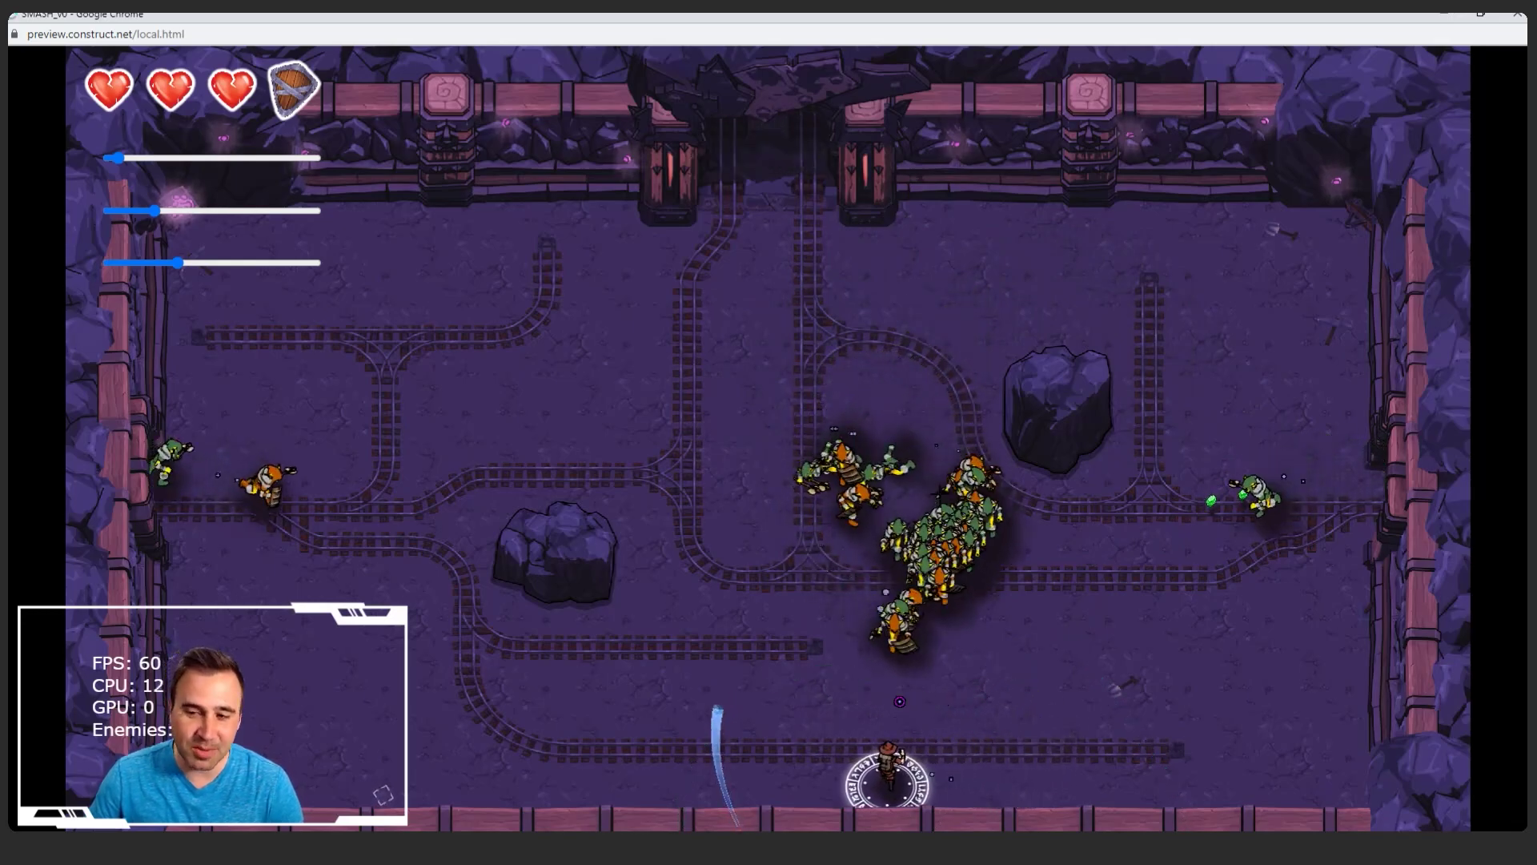
key("w")
key("w")
key("a")
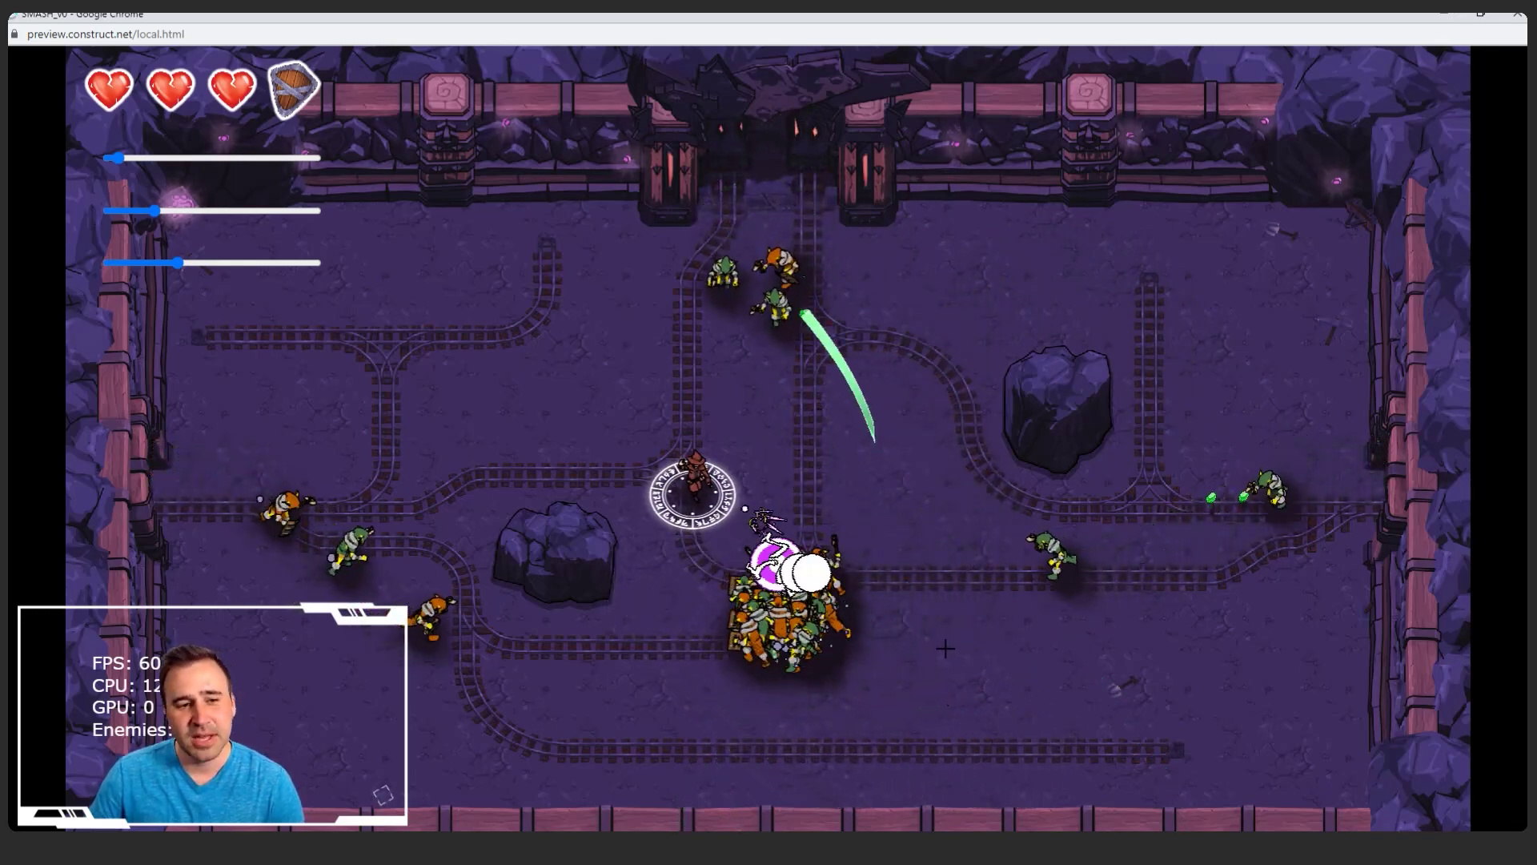
key("w")
key("d")
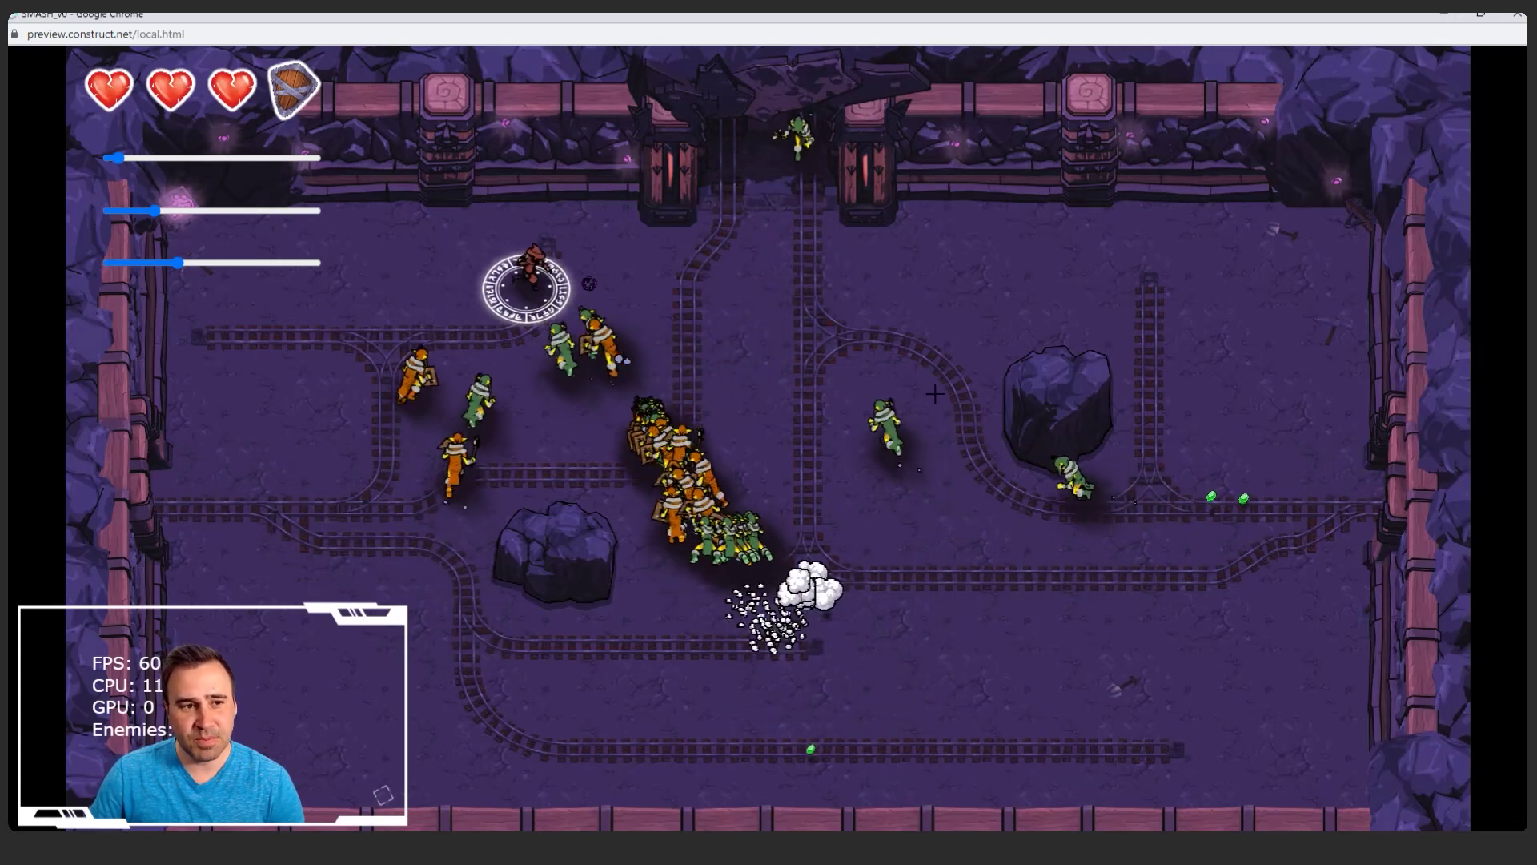
key("d")
key("w")
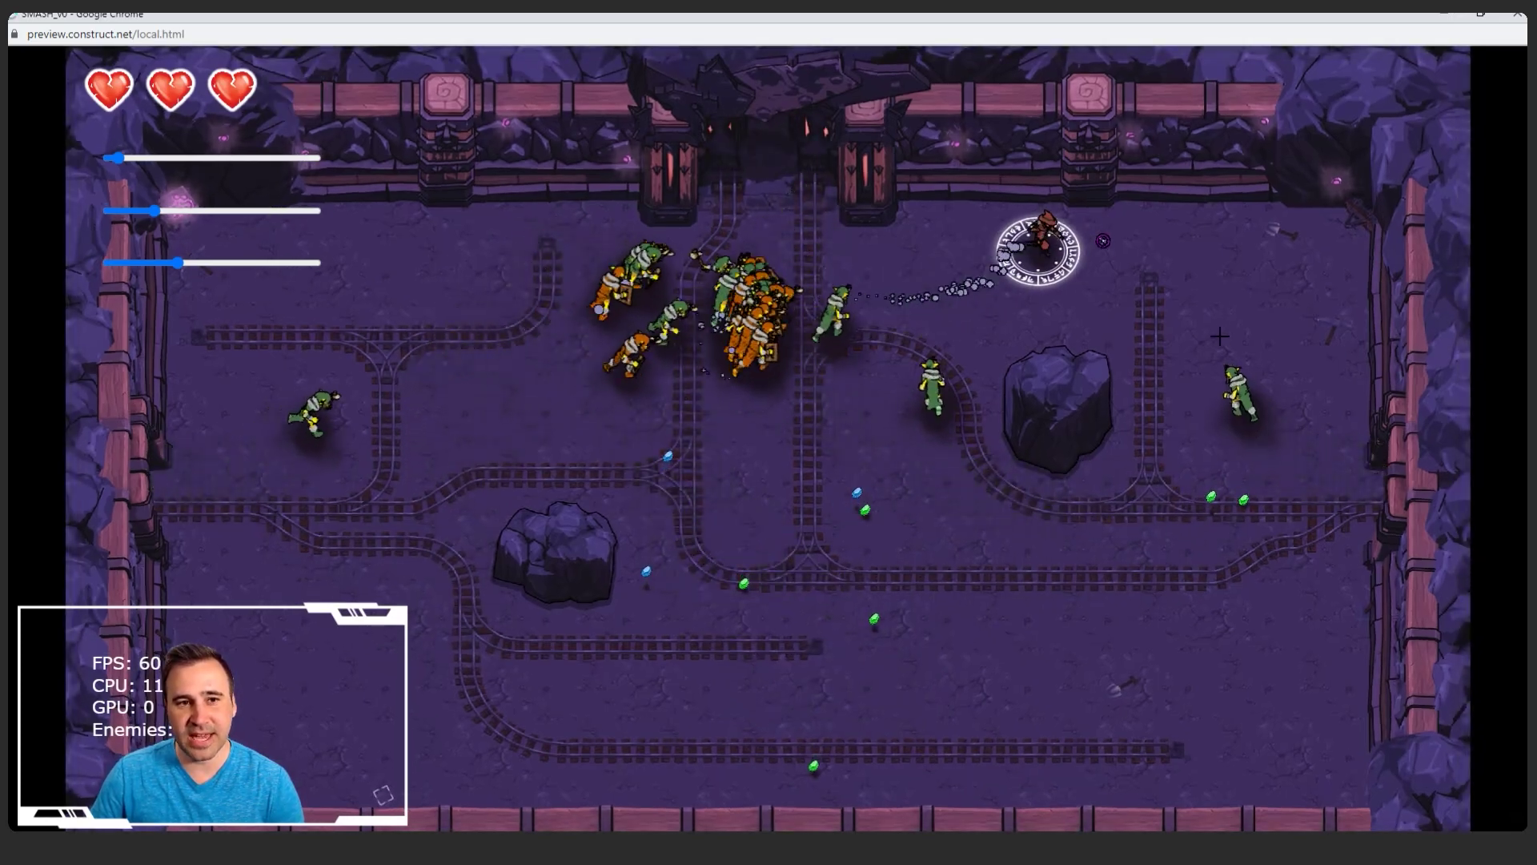
key("s")
key("s")
key("d")
key("a")
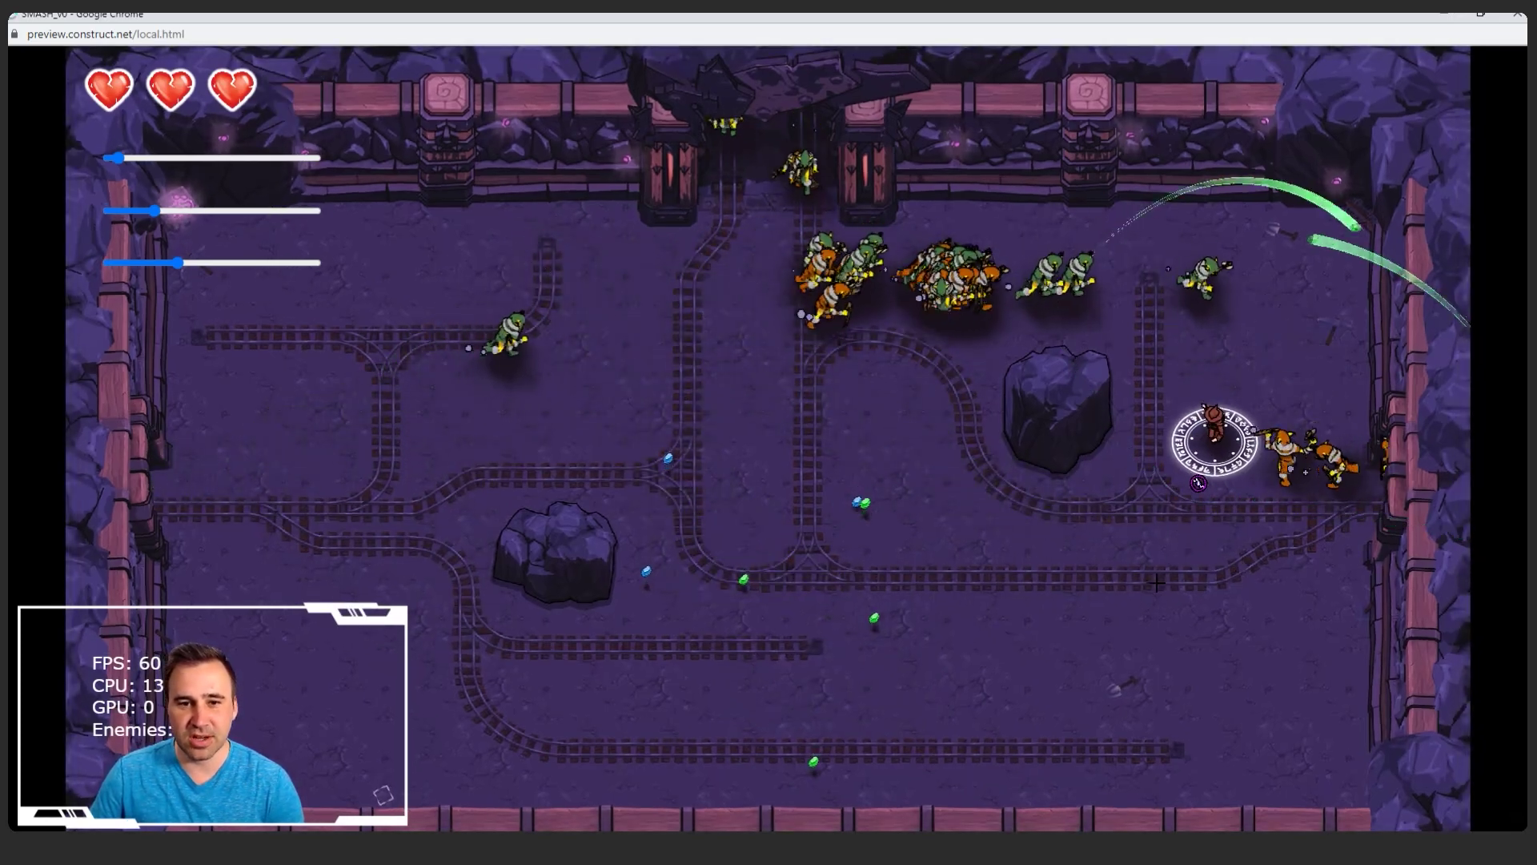
key("s")
key("a")
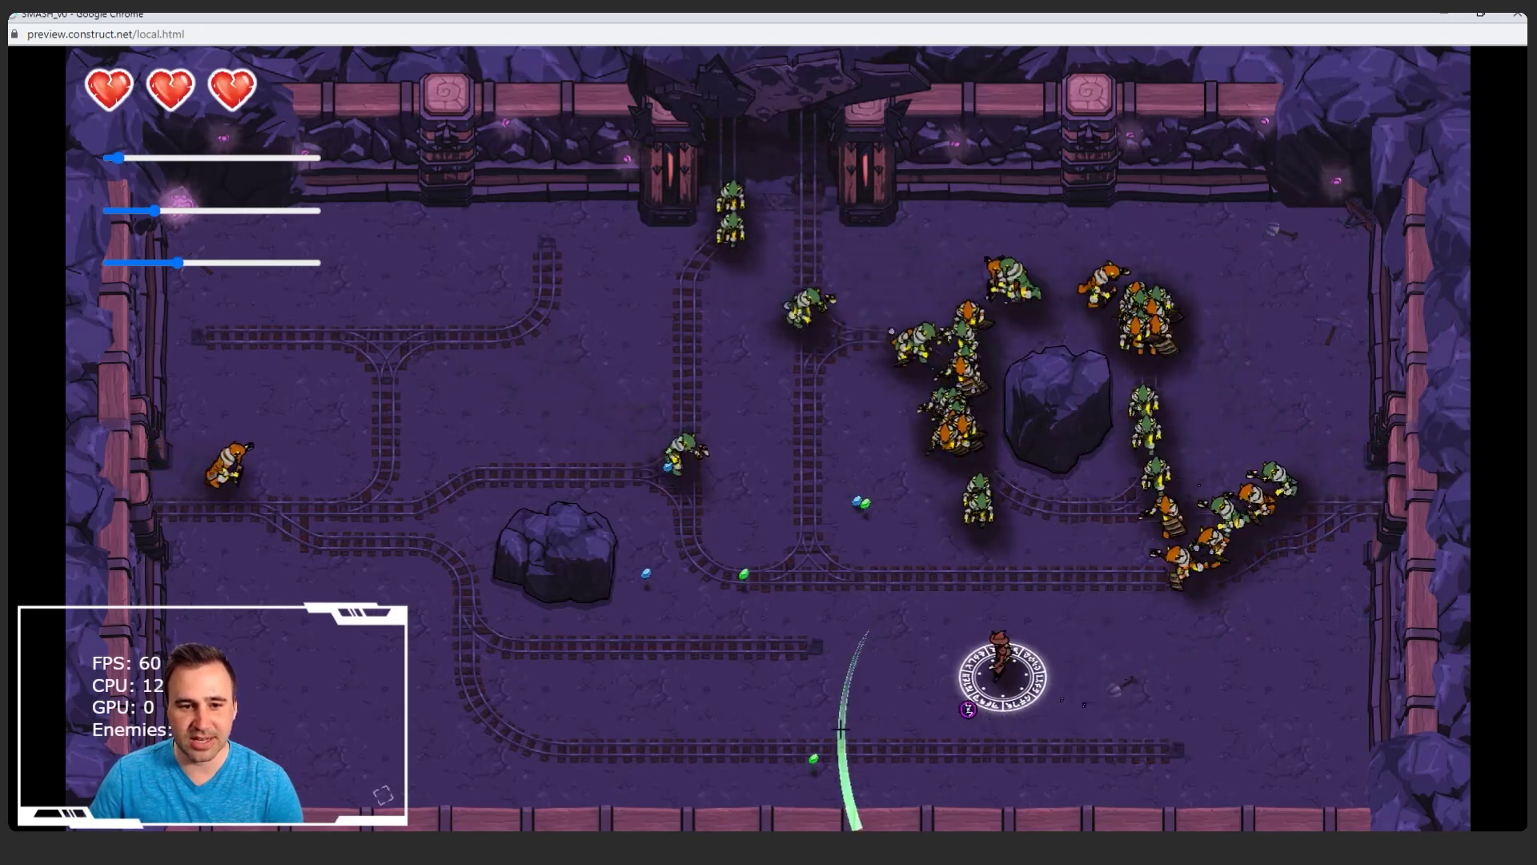
key("a")
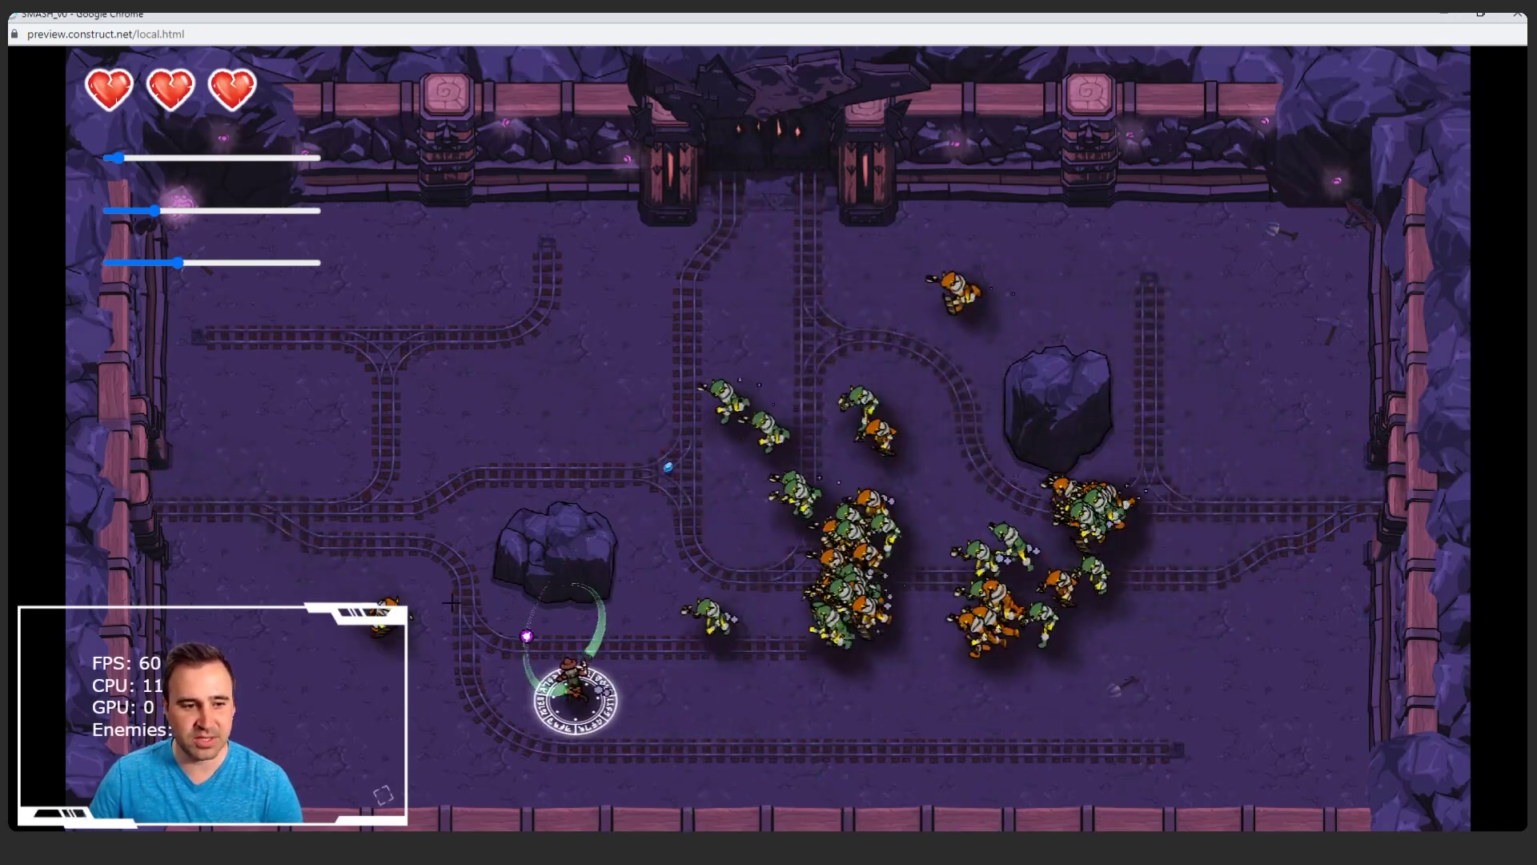
key("w")
key("d")
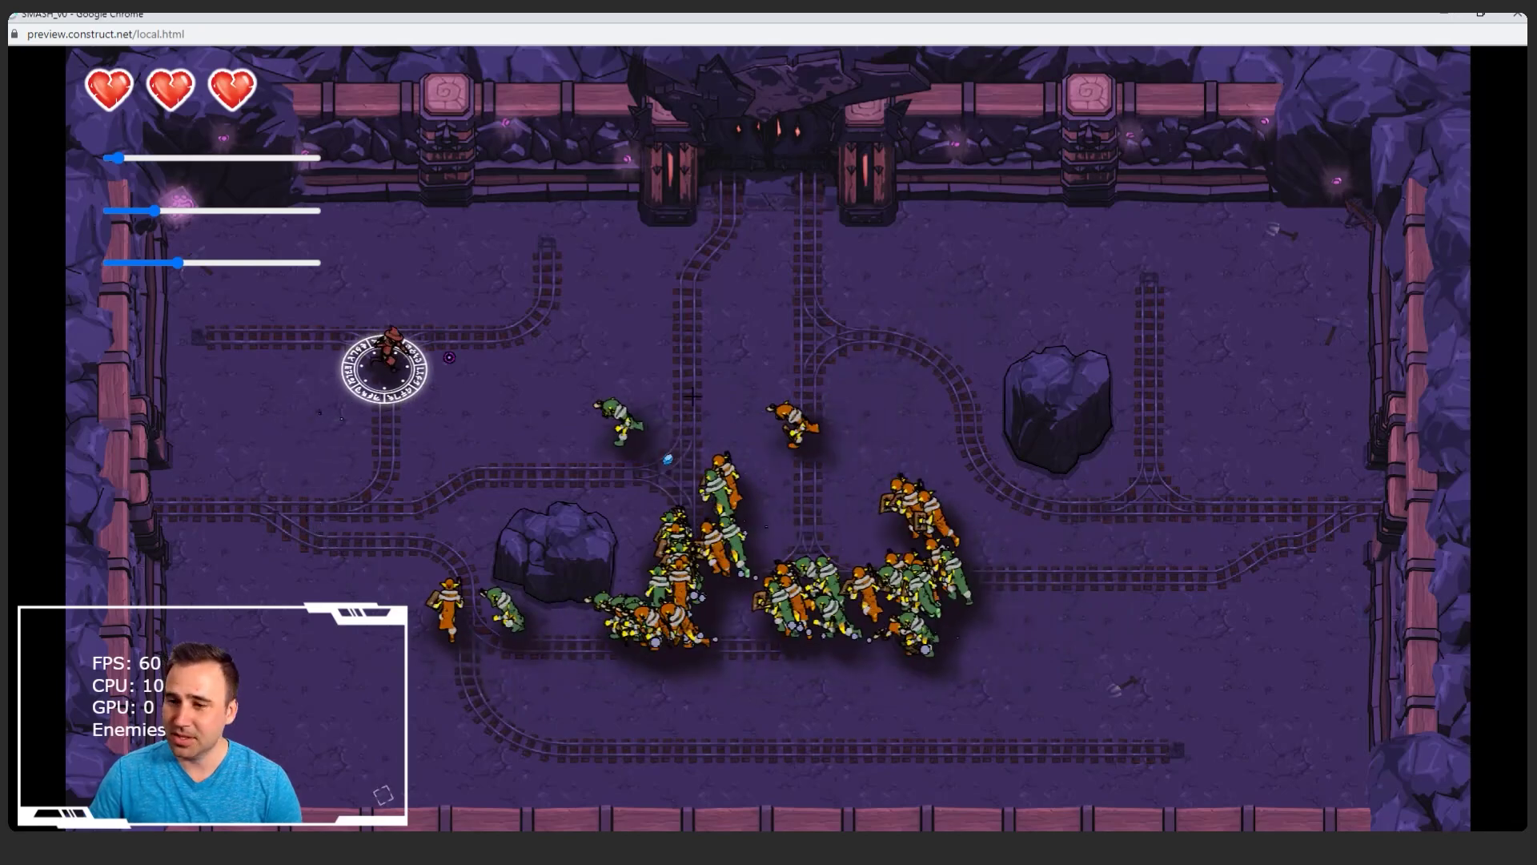
key("d")
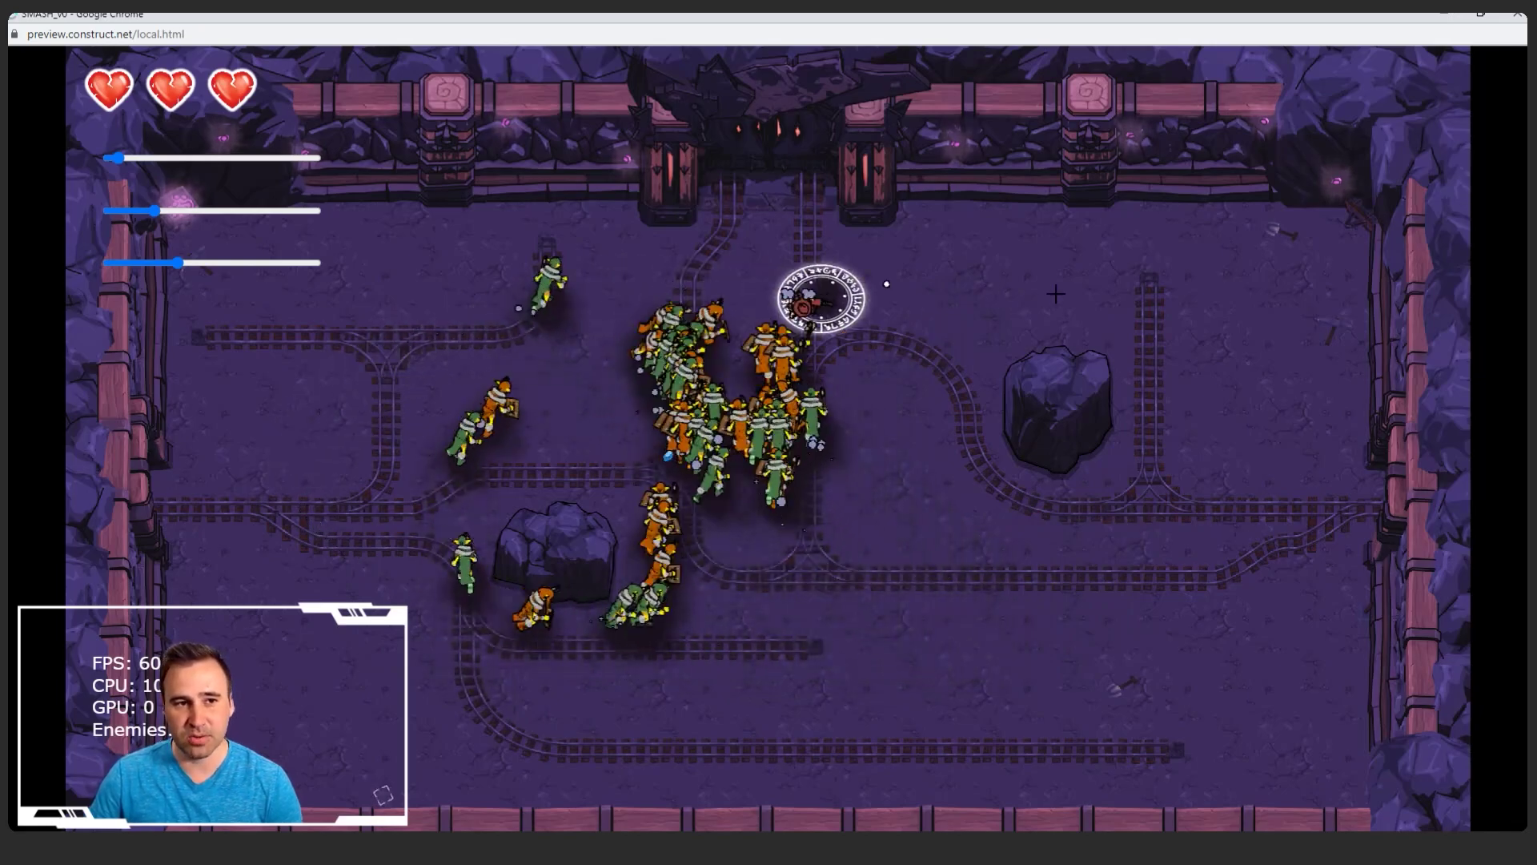
key("s")
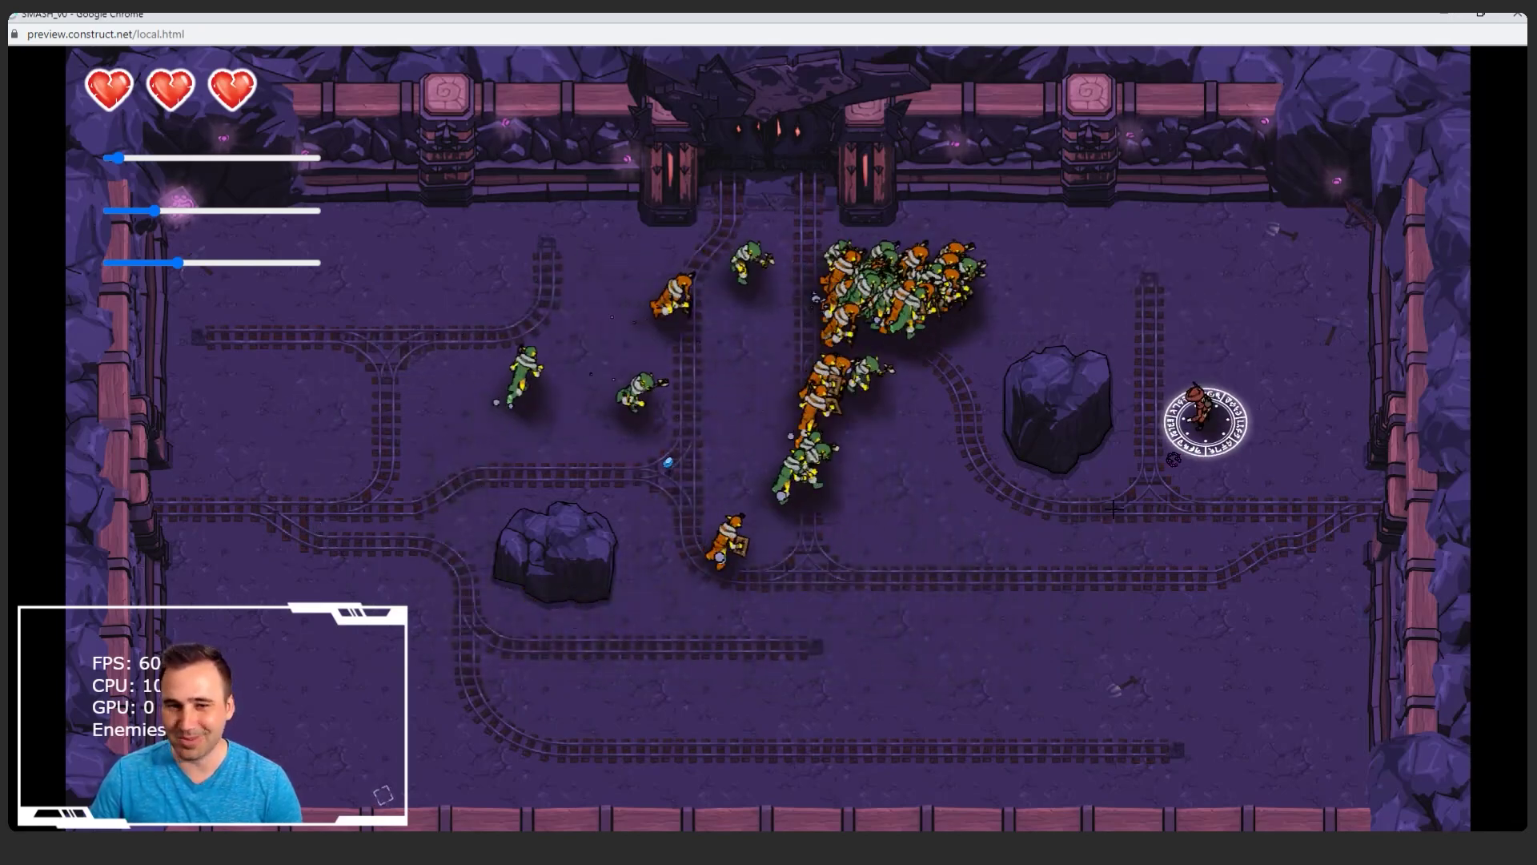
key("a")
key("a")
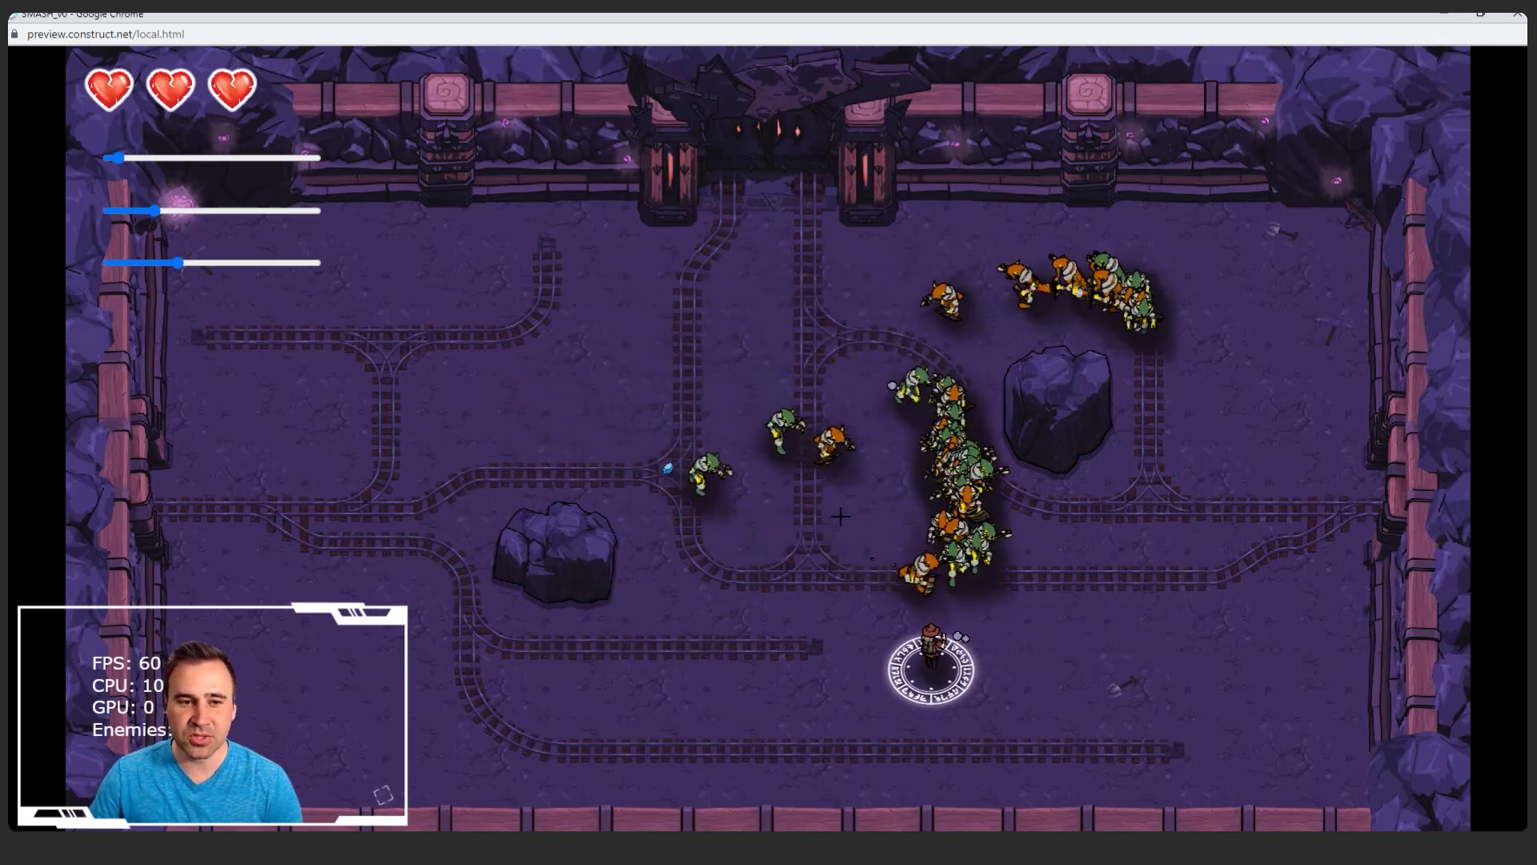
key("a")
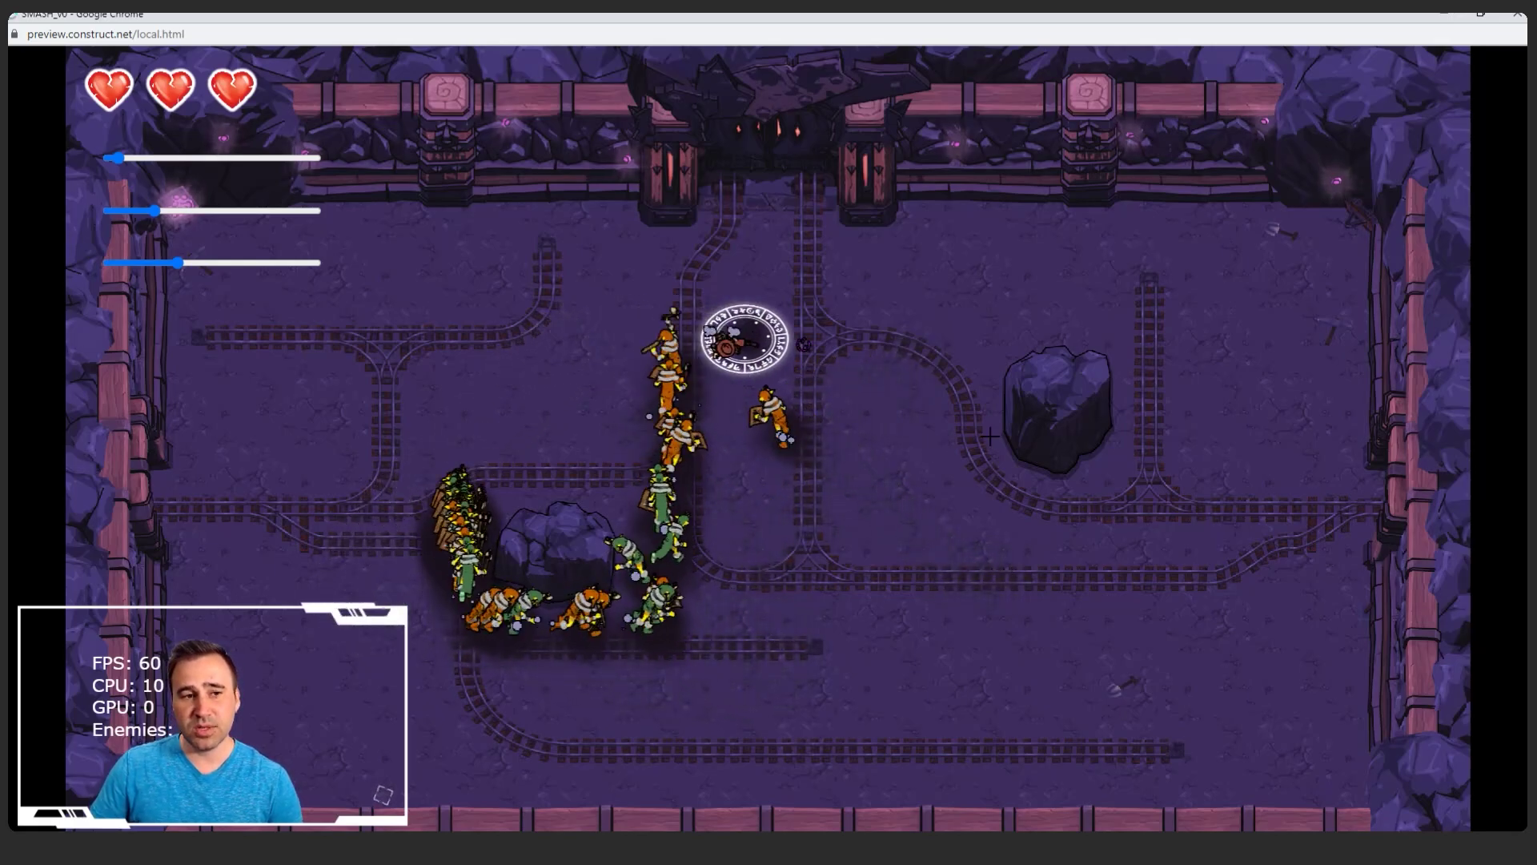
key("d")
key("s")
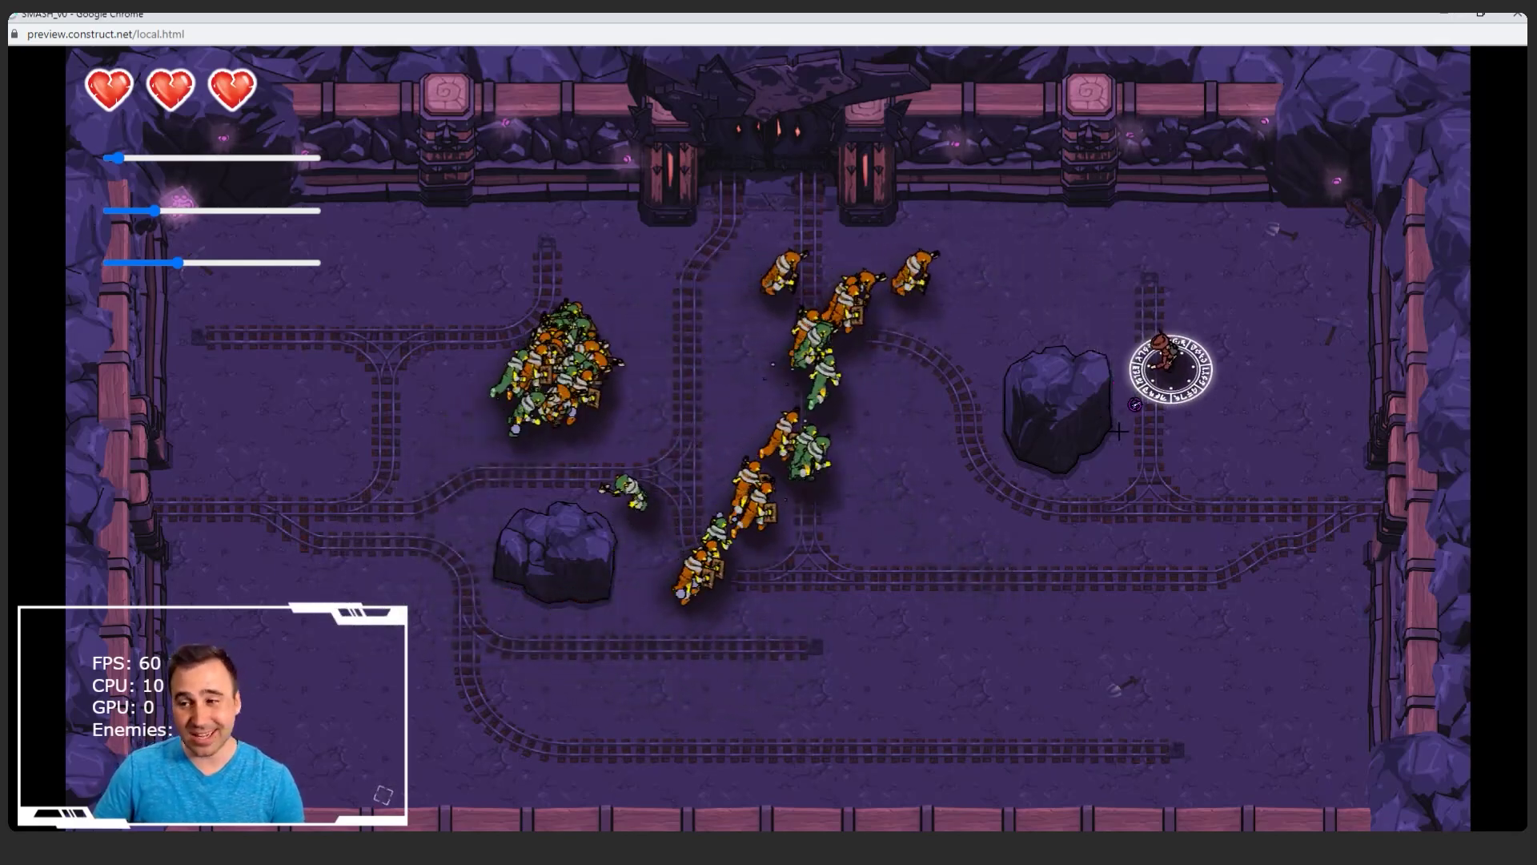
key("s")
key("a")
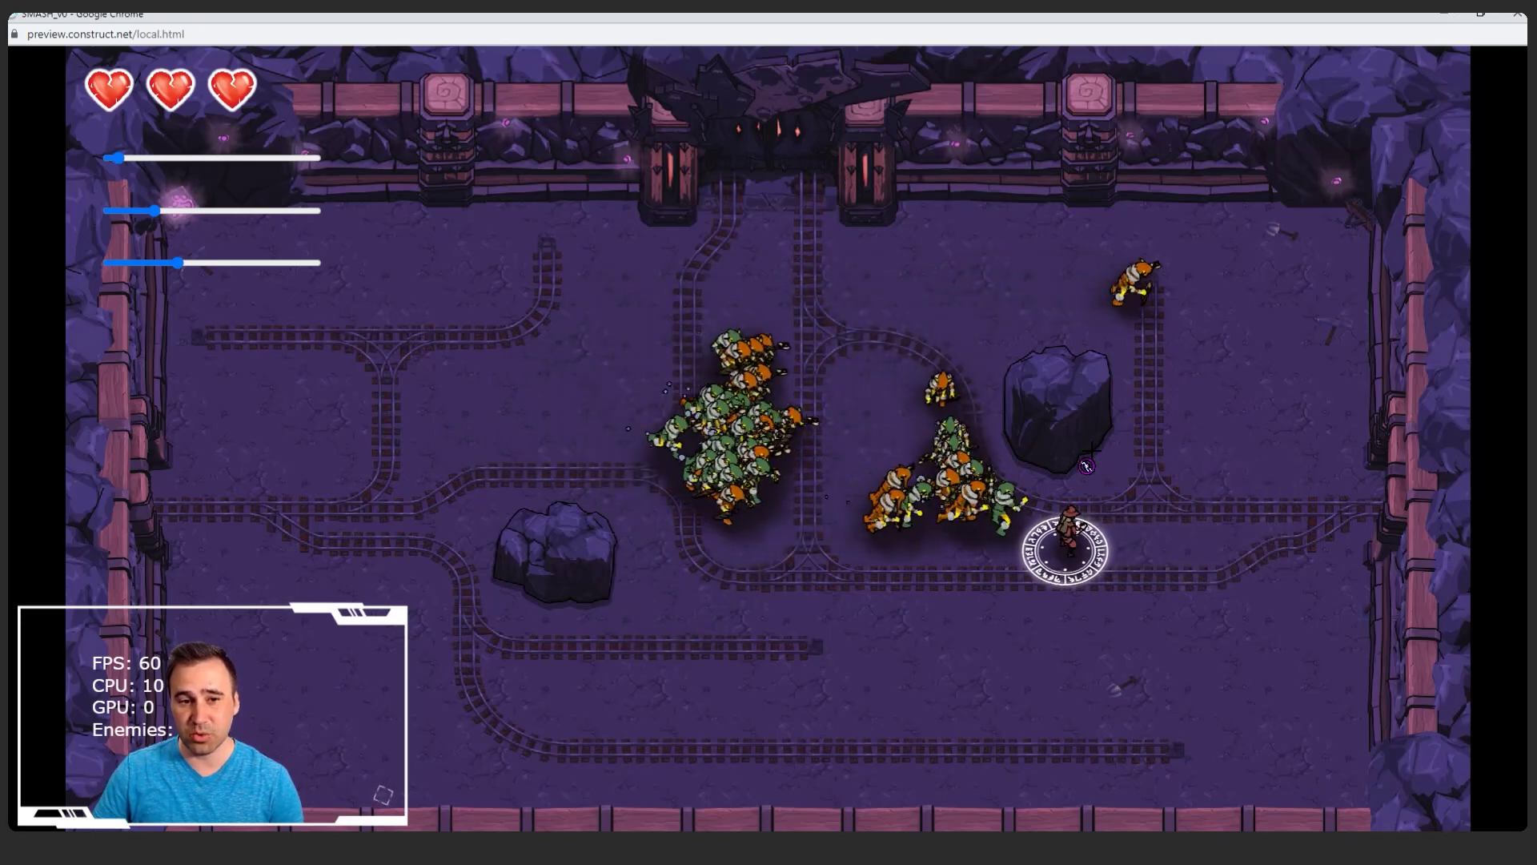
key("a")
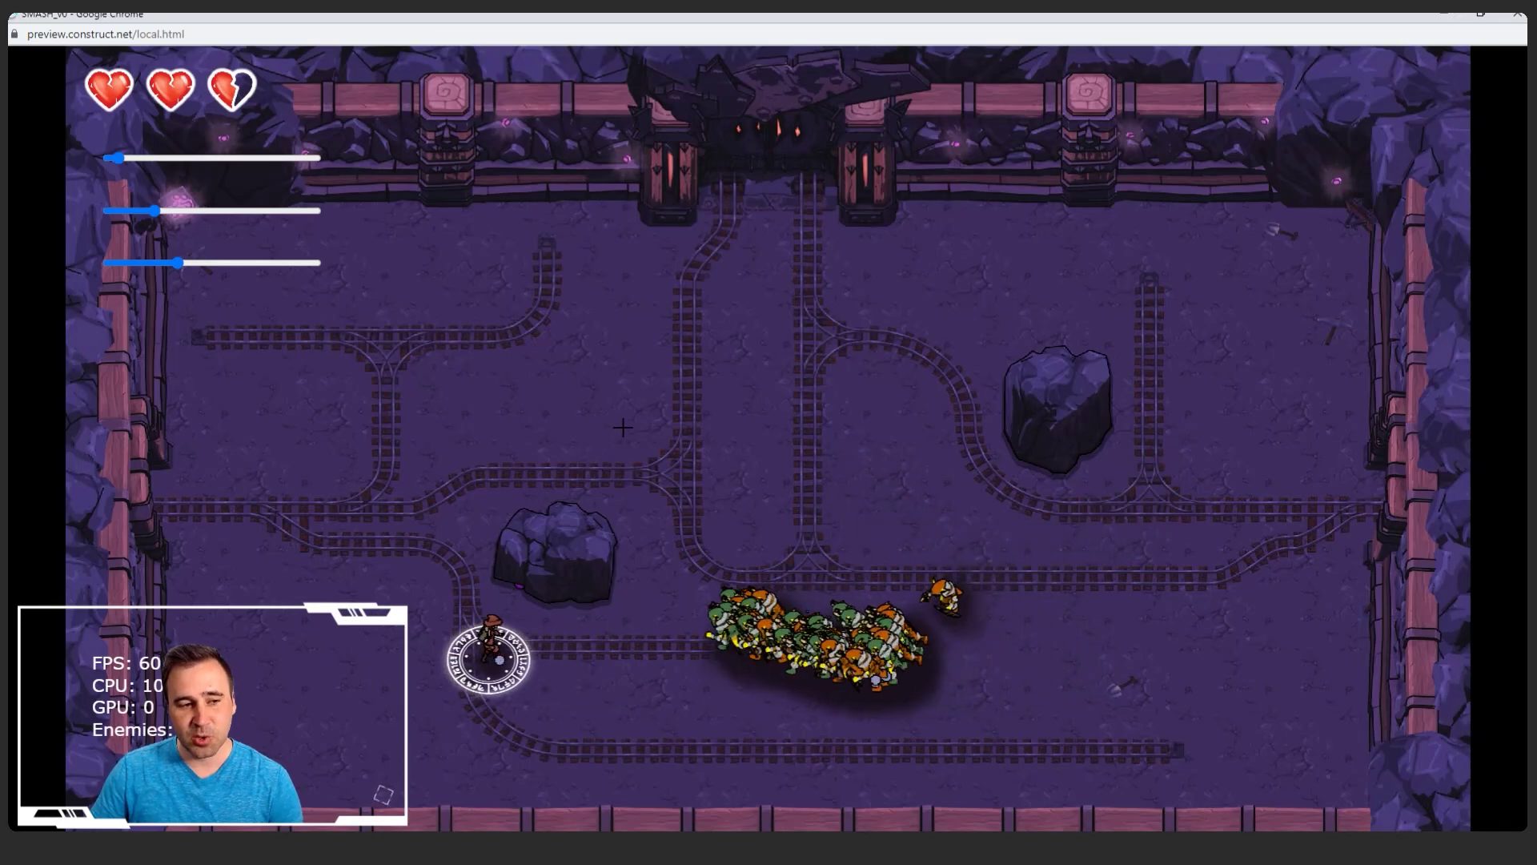
key("w")
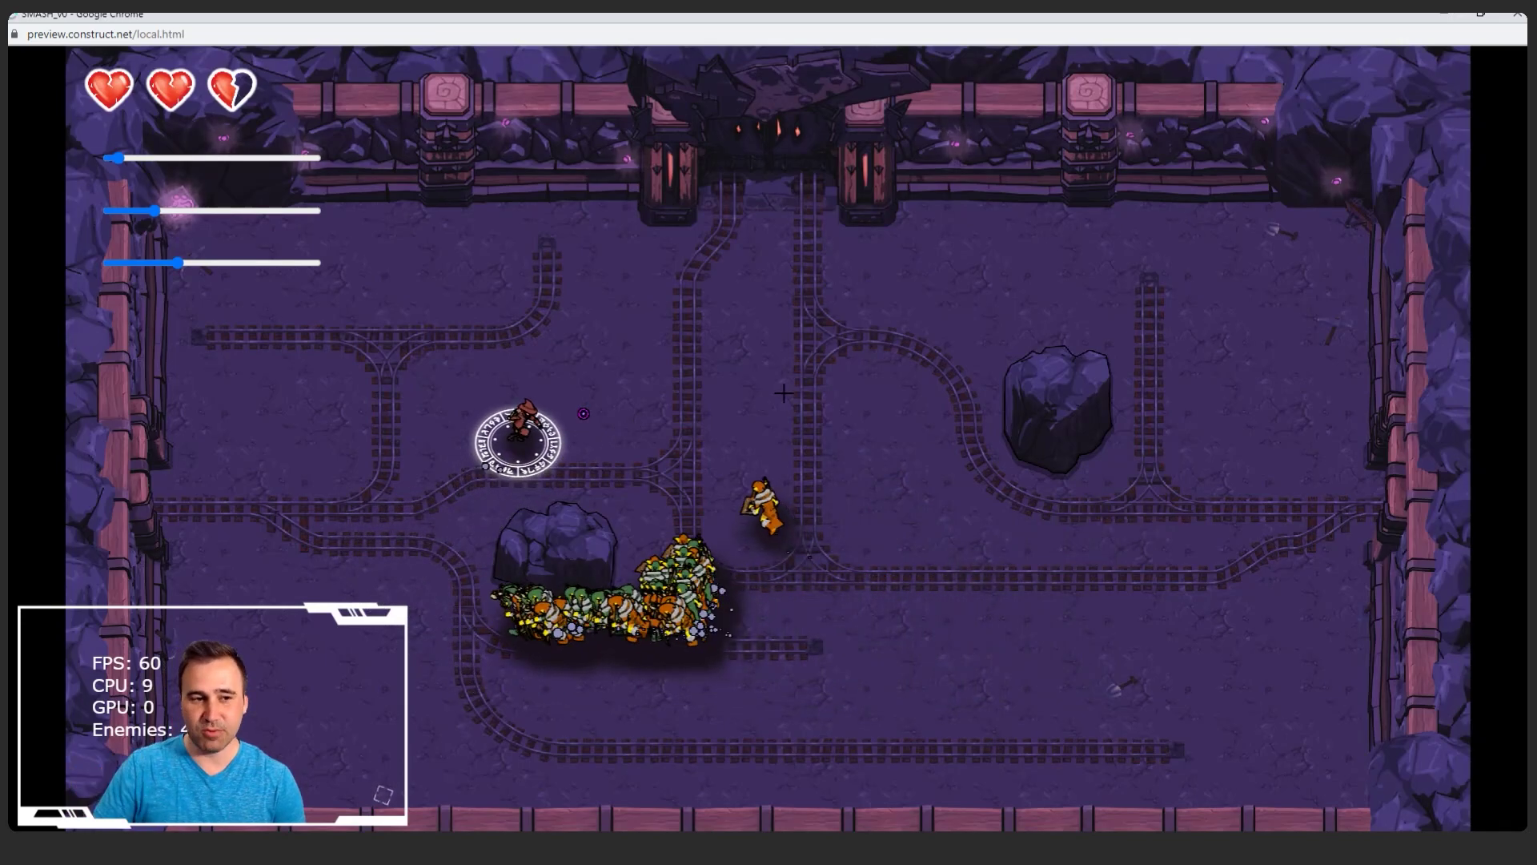
key("w")
key("d")
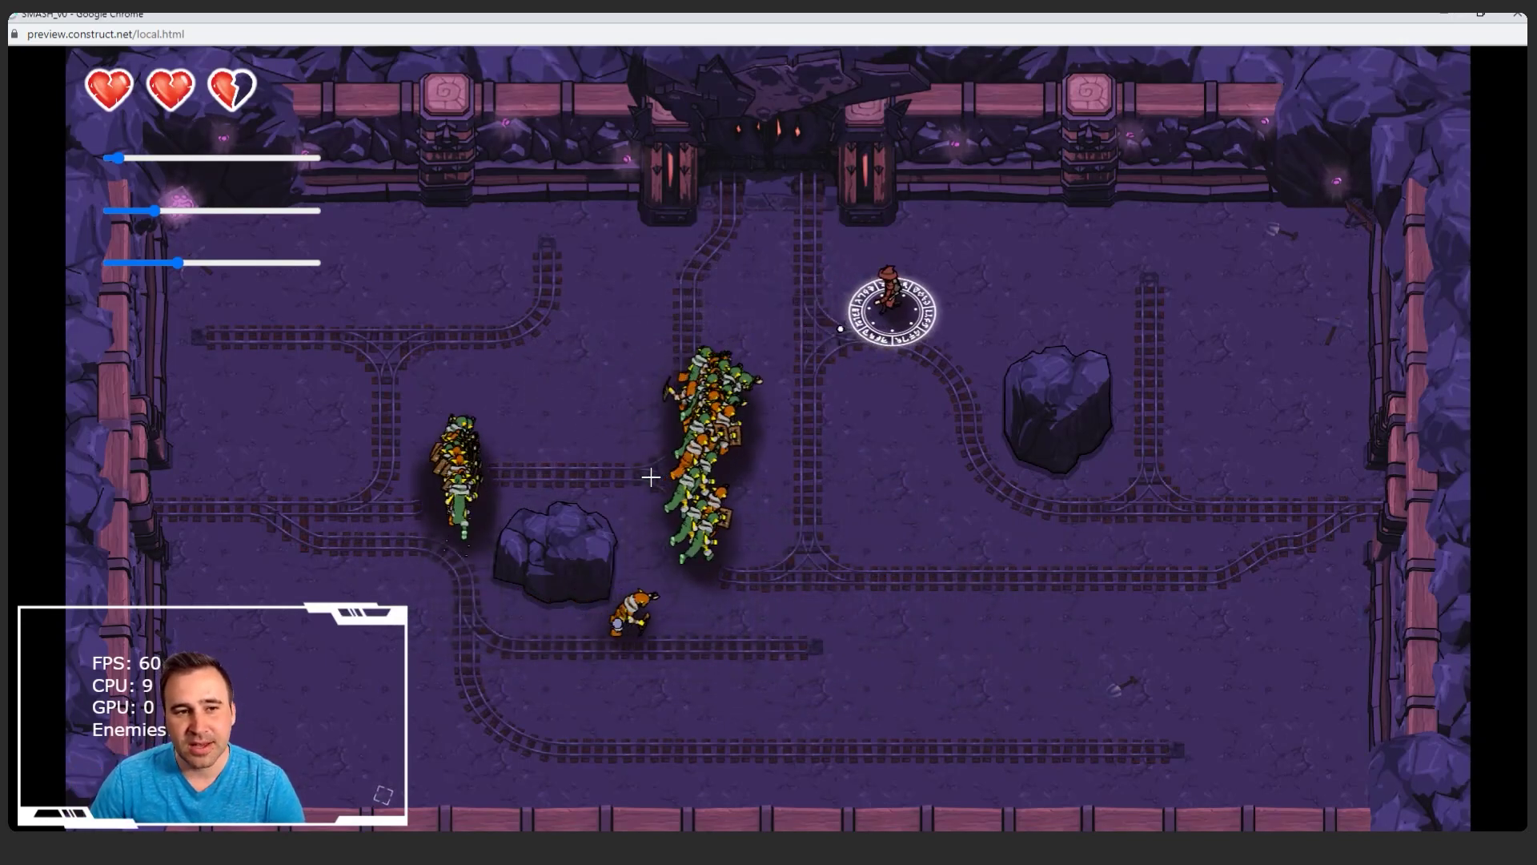
key("d")
key("s")
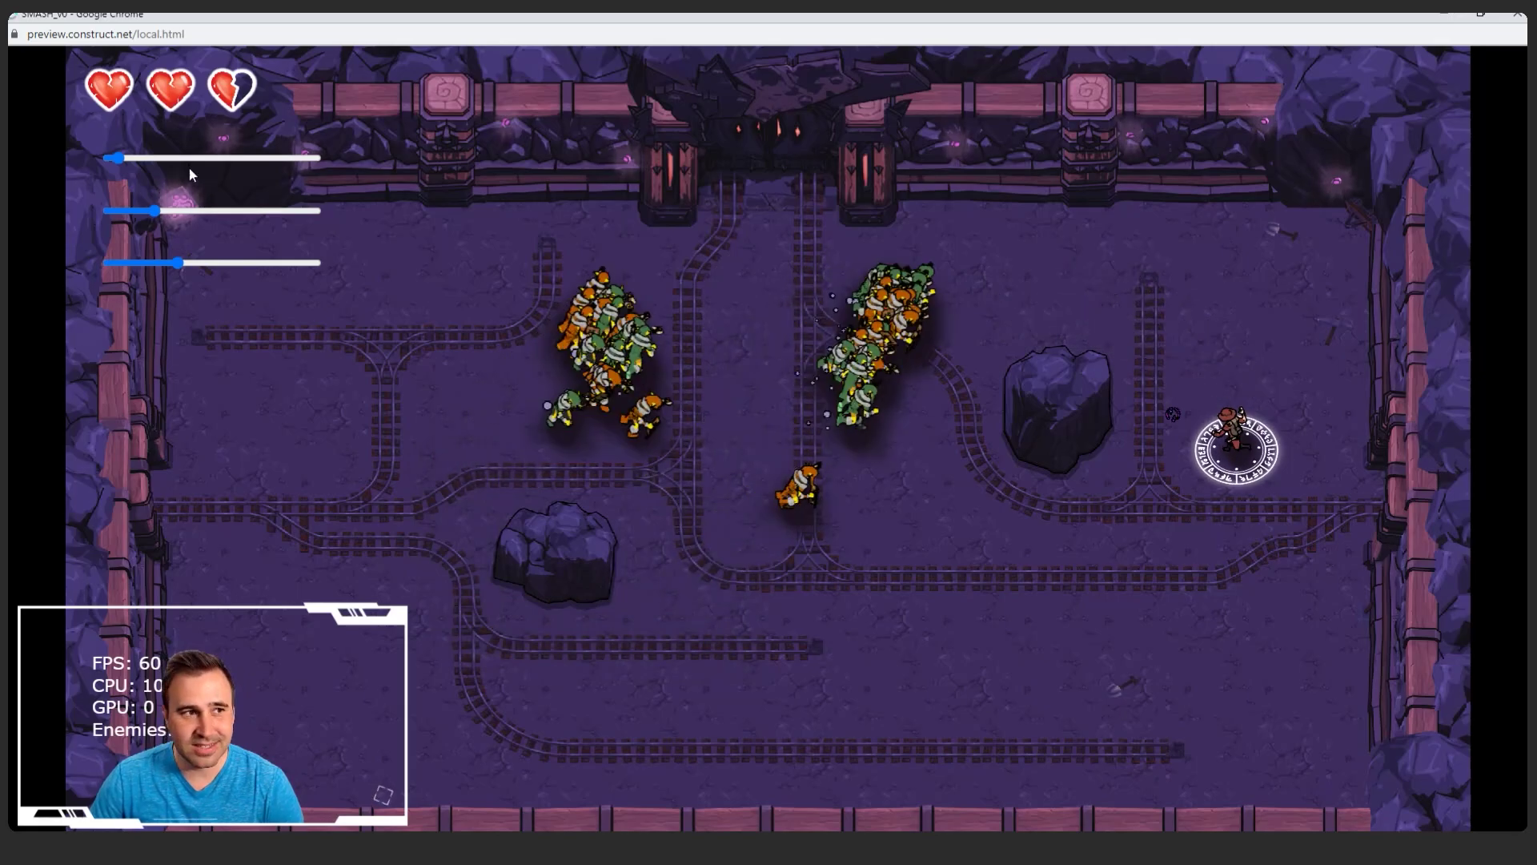
key("a")
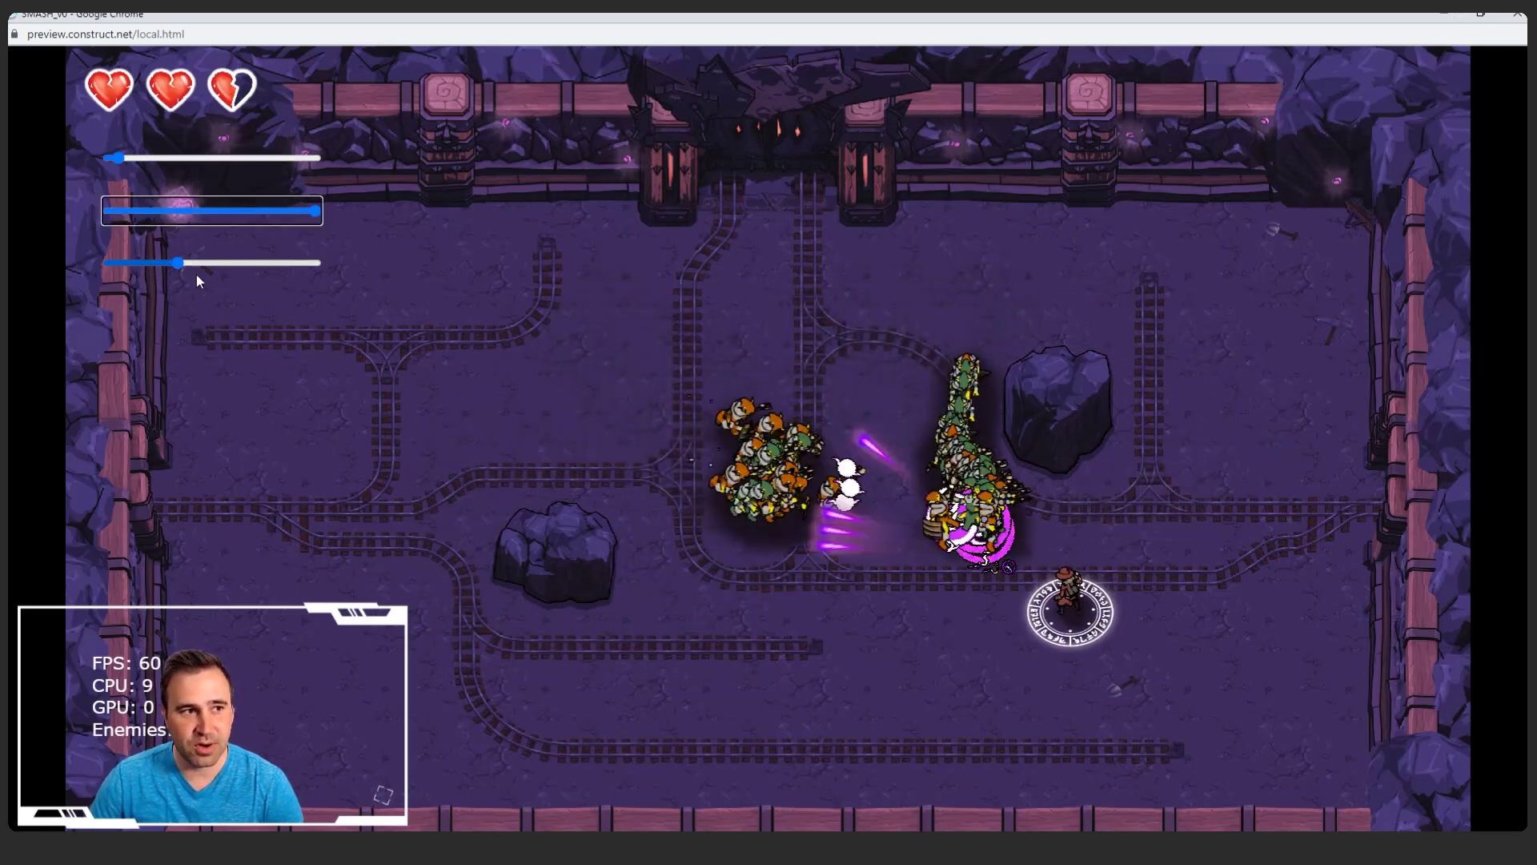
key("s")
key("a")
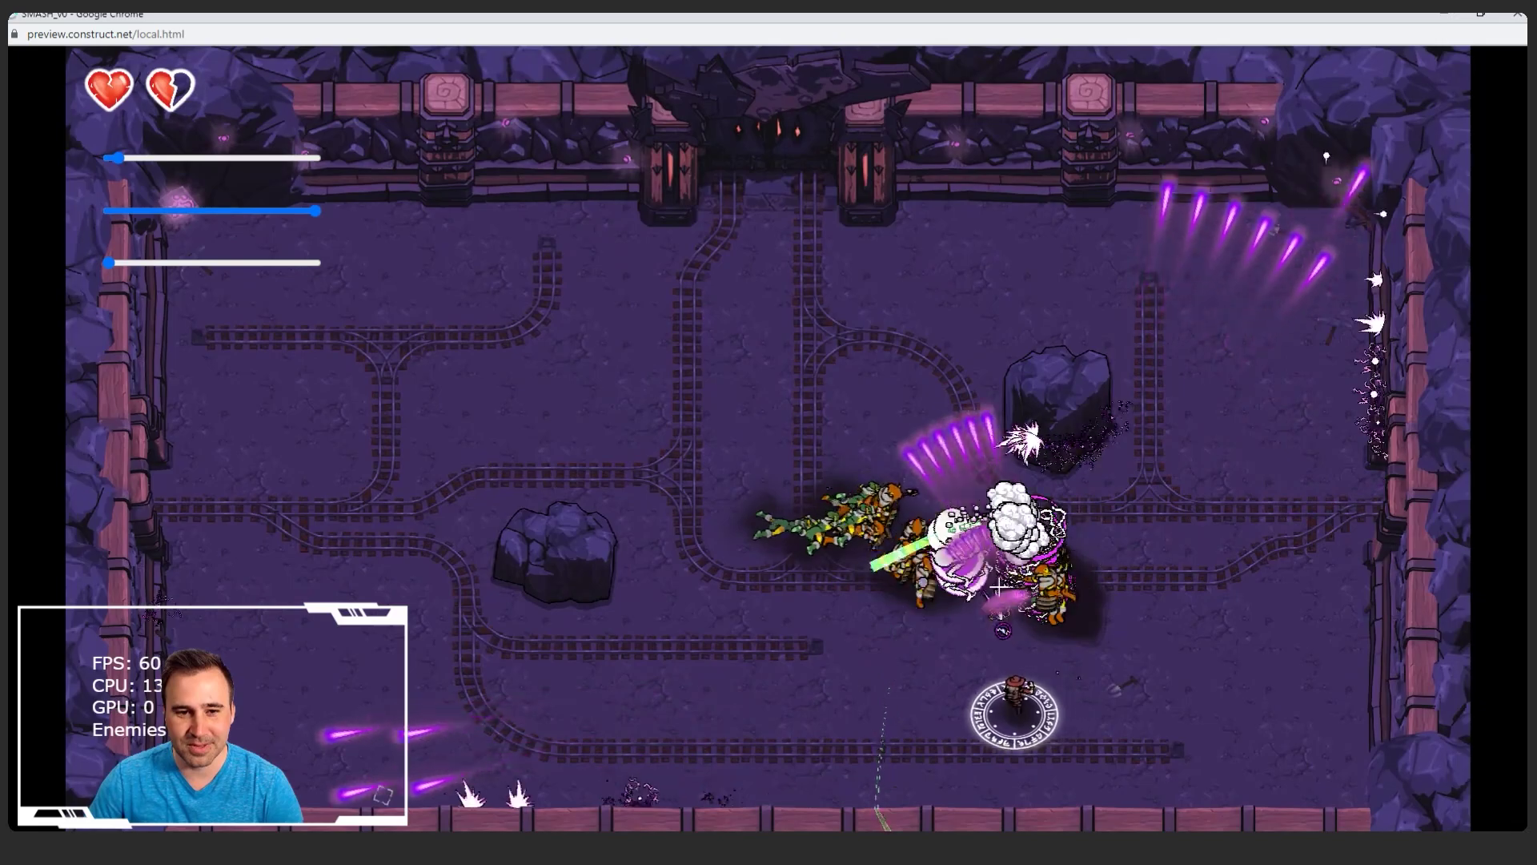
key("a")
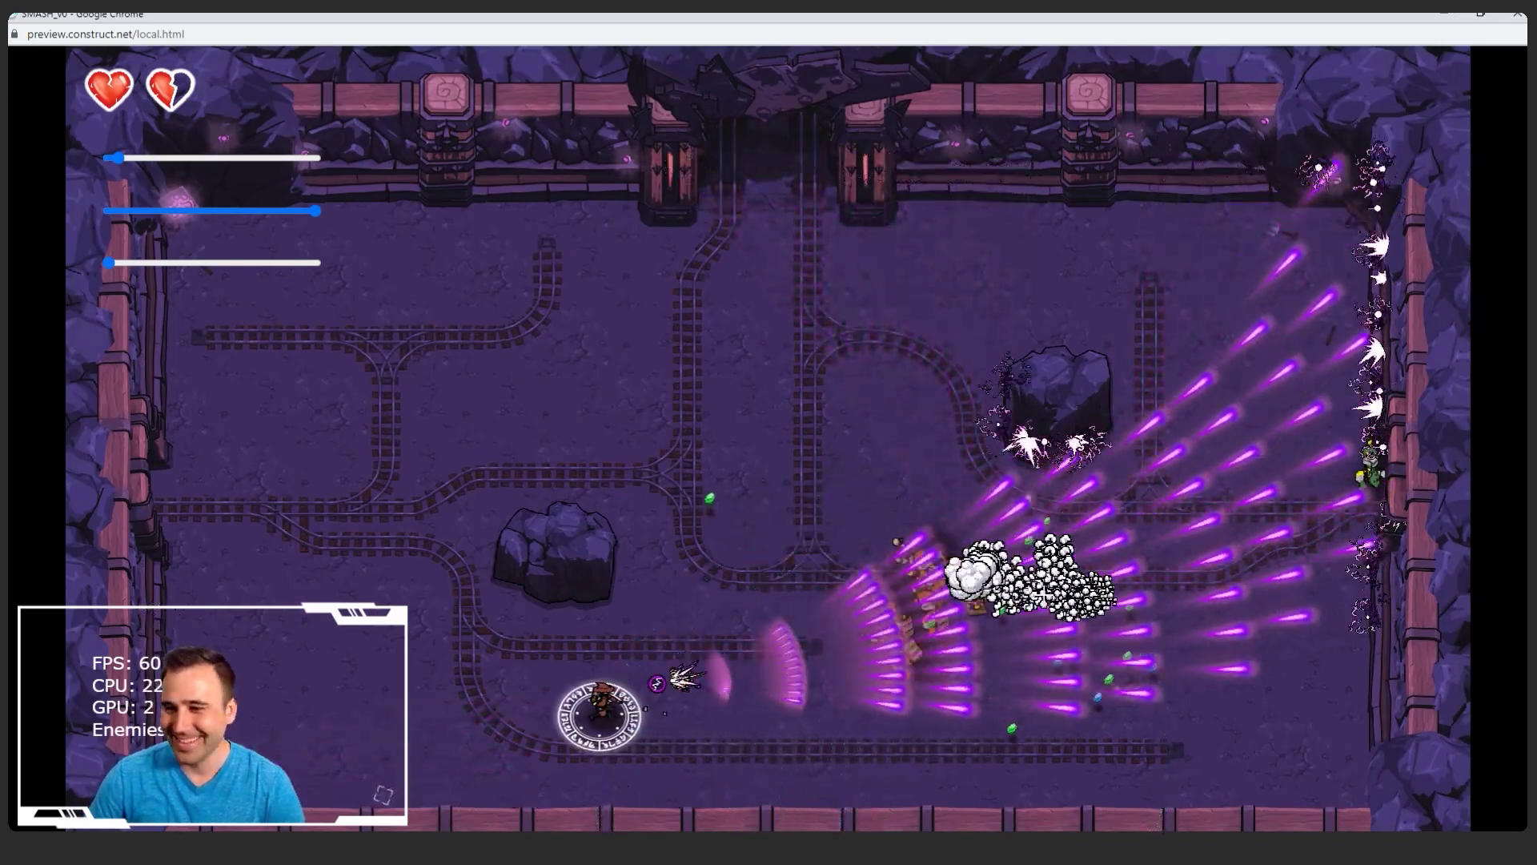
key("w")
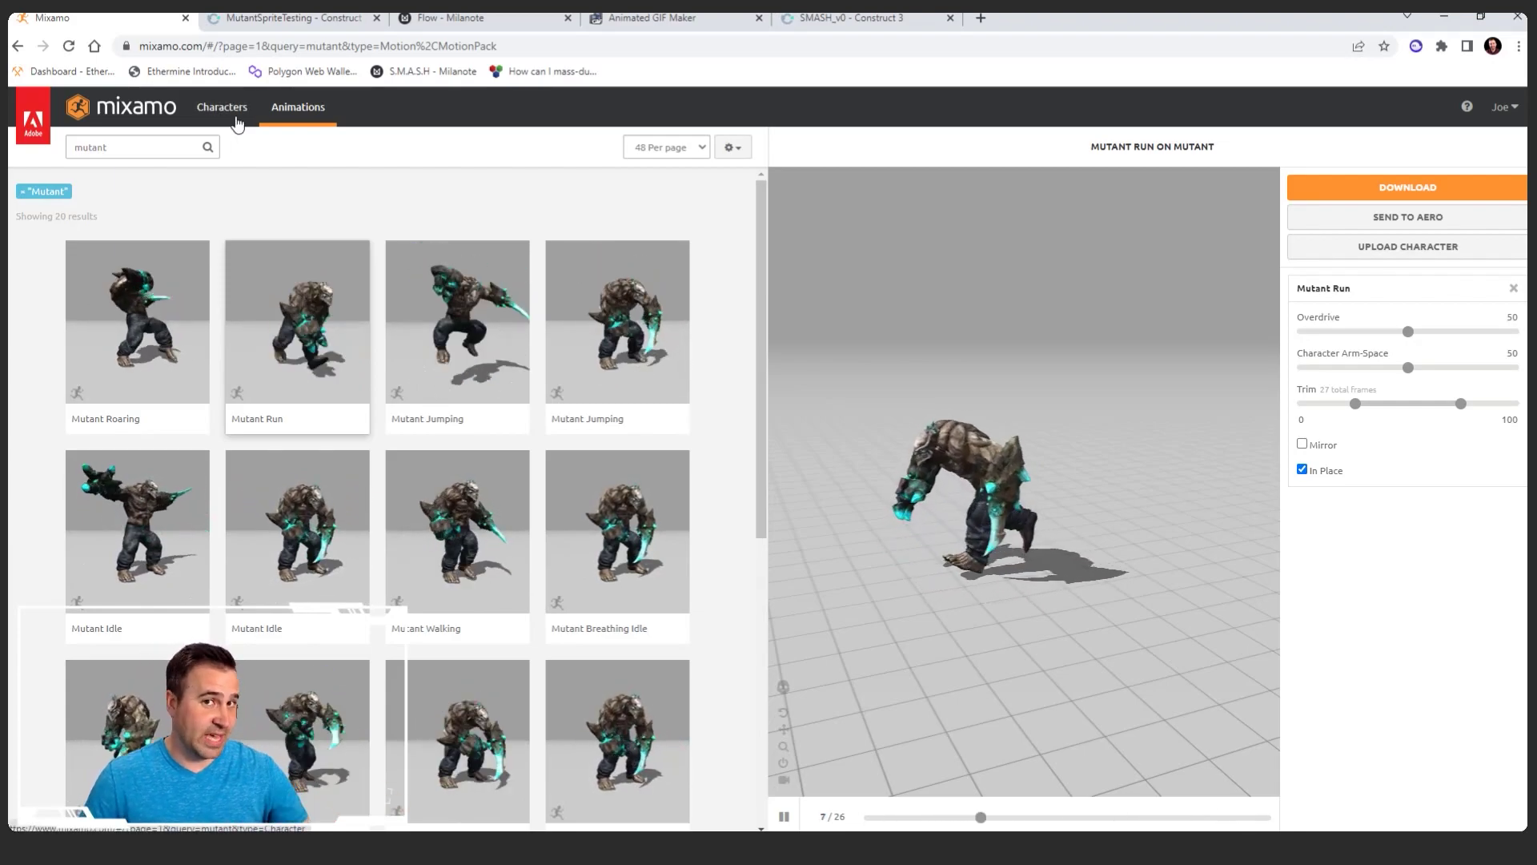
- Scroll to the bottom of the mutant results and preview the Creature NPC Pack
scroll(128, 358, "down", 7)
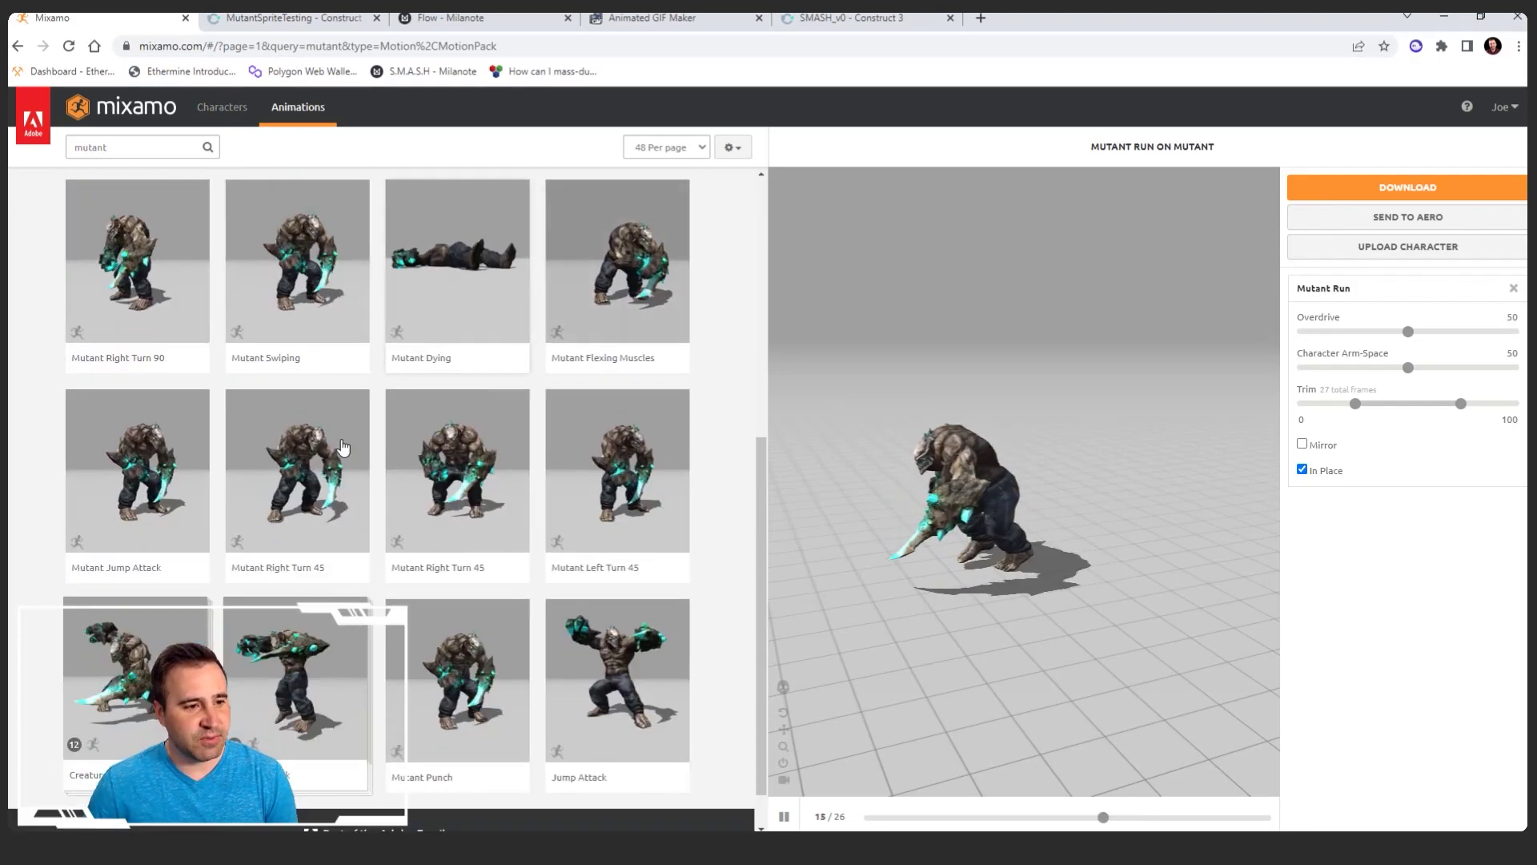
left_click(136, 624)
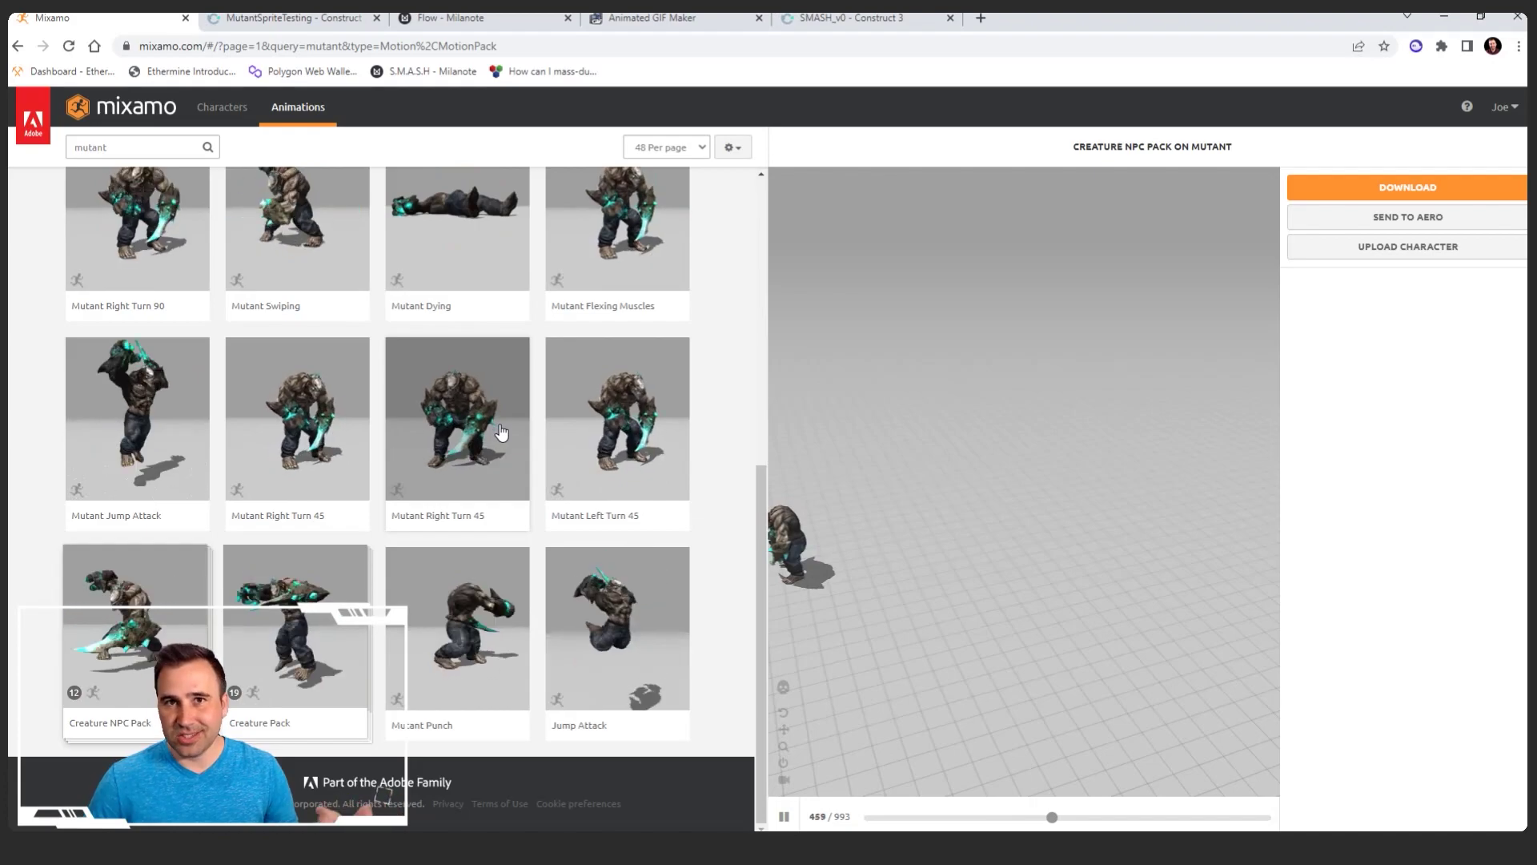
- Preview Mutant Run with In Place enabled, then bring the Blender template window forward
scroll(501, 432, "up", 4)
scroll(501, 432, "up", 3)
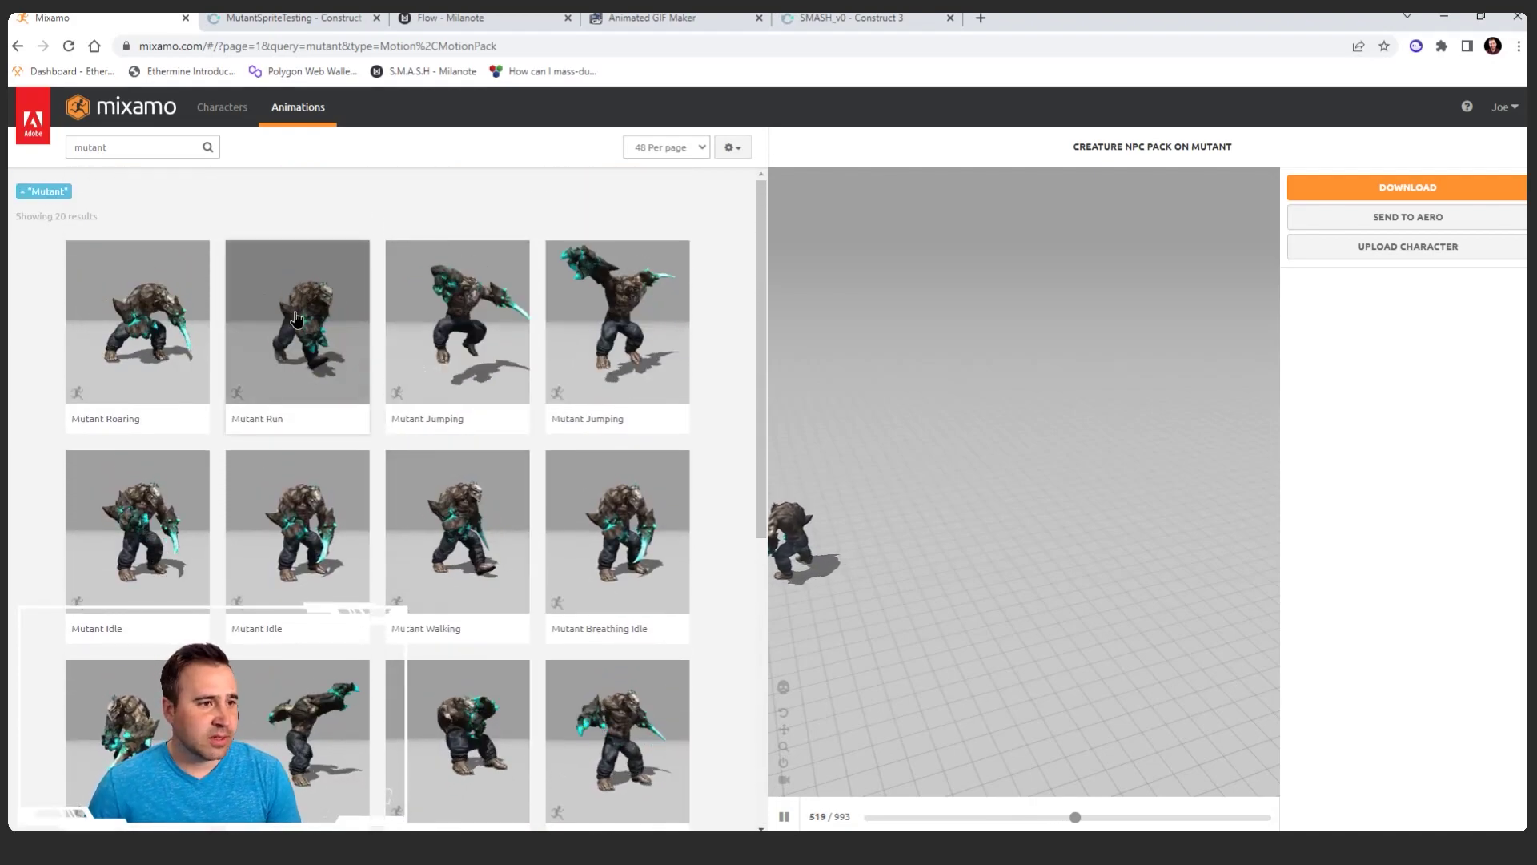
left_click(250, 350)
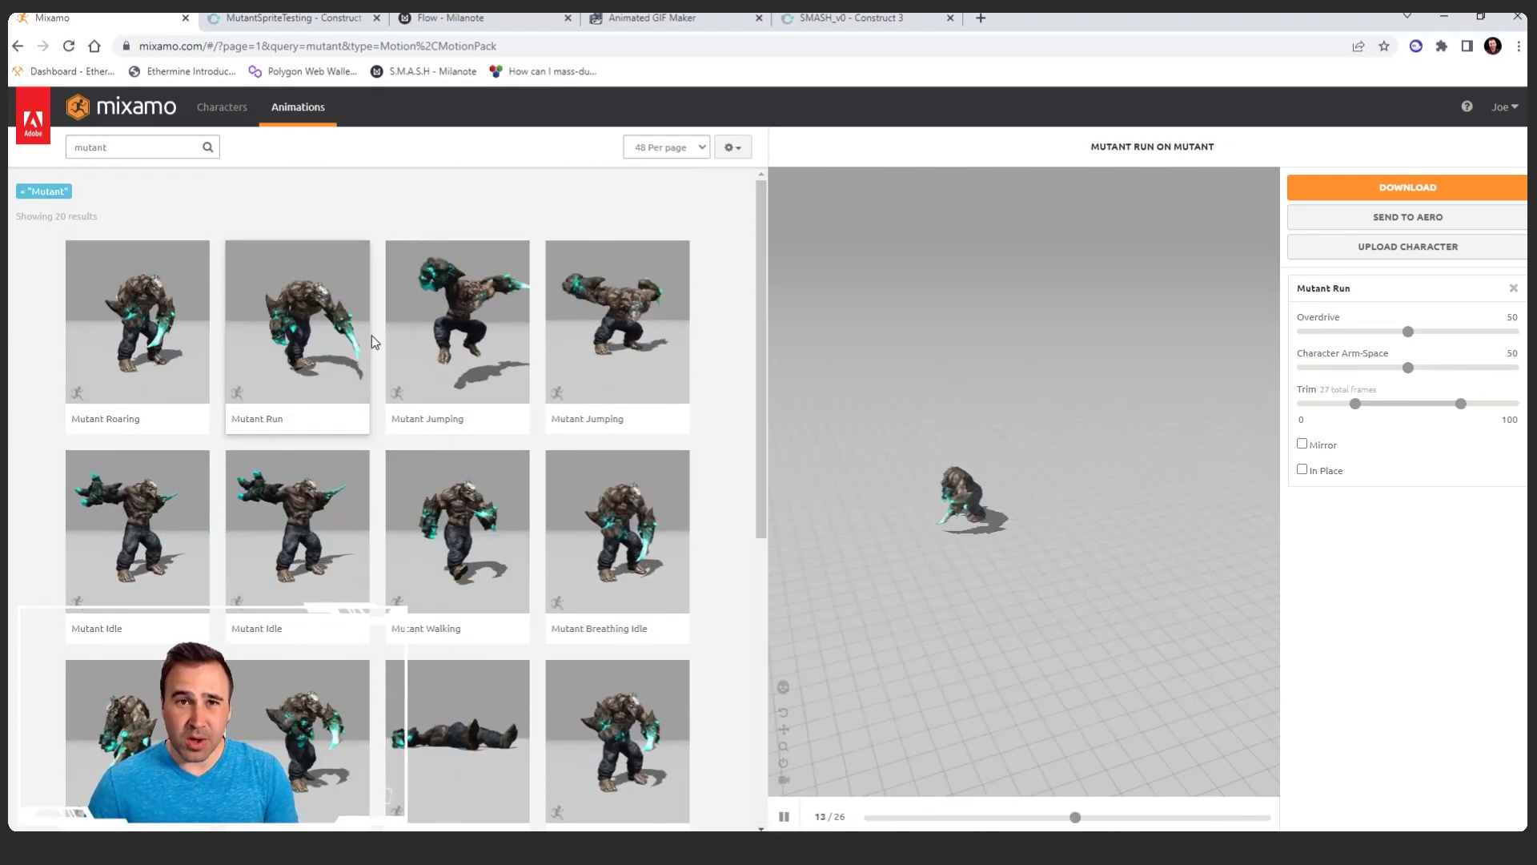
left_click(1302, 470)
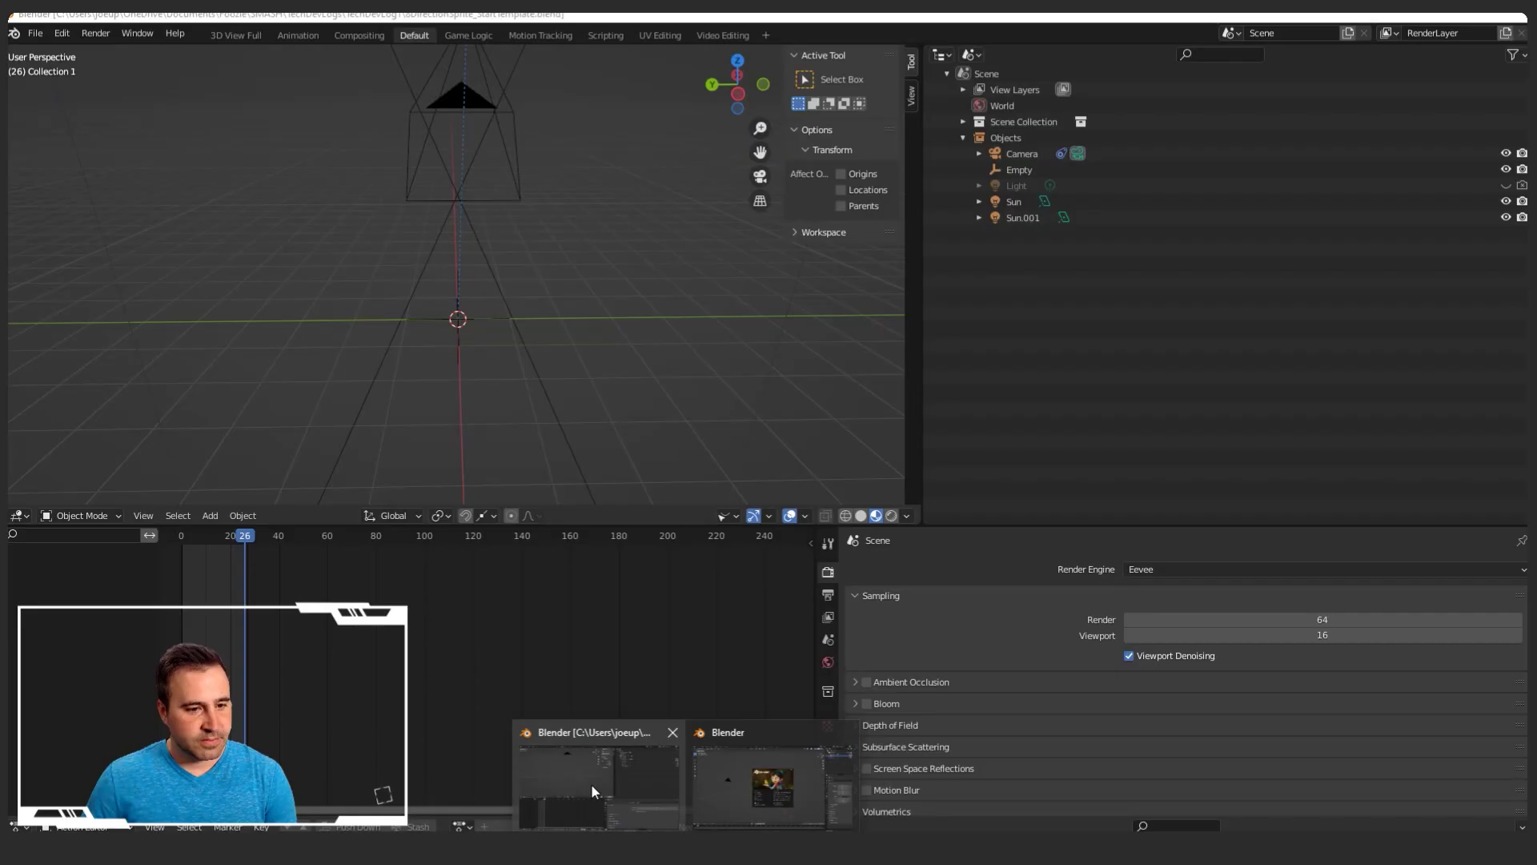
left_click(592, 784)
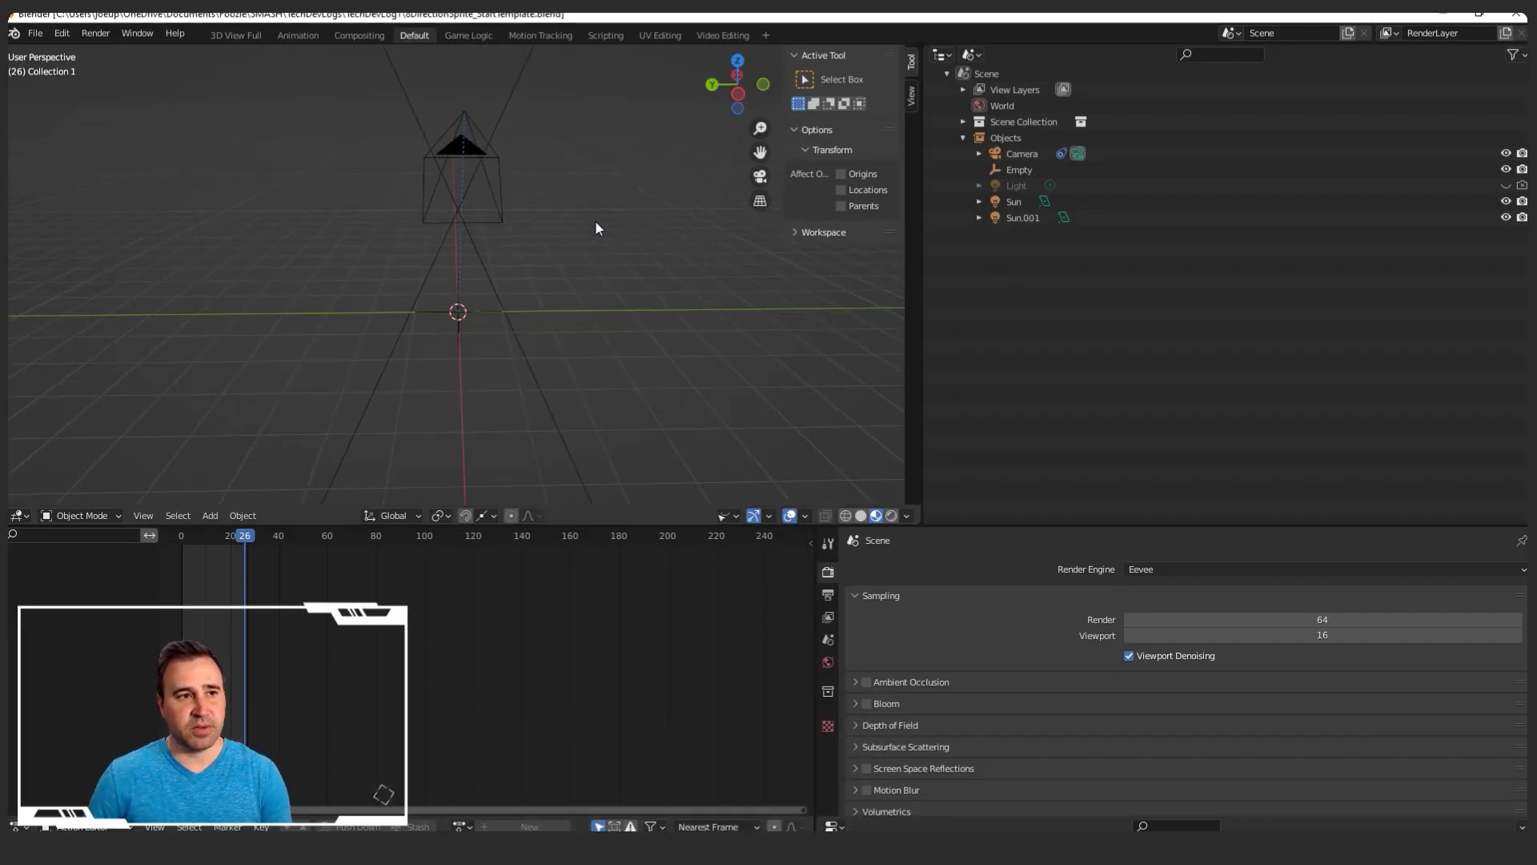
- Import mutant.fbx into the sprite template scene through File > Import > FBX
middle_click_drag(607, 220, 315, 254)
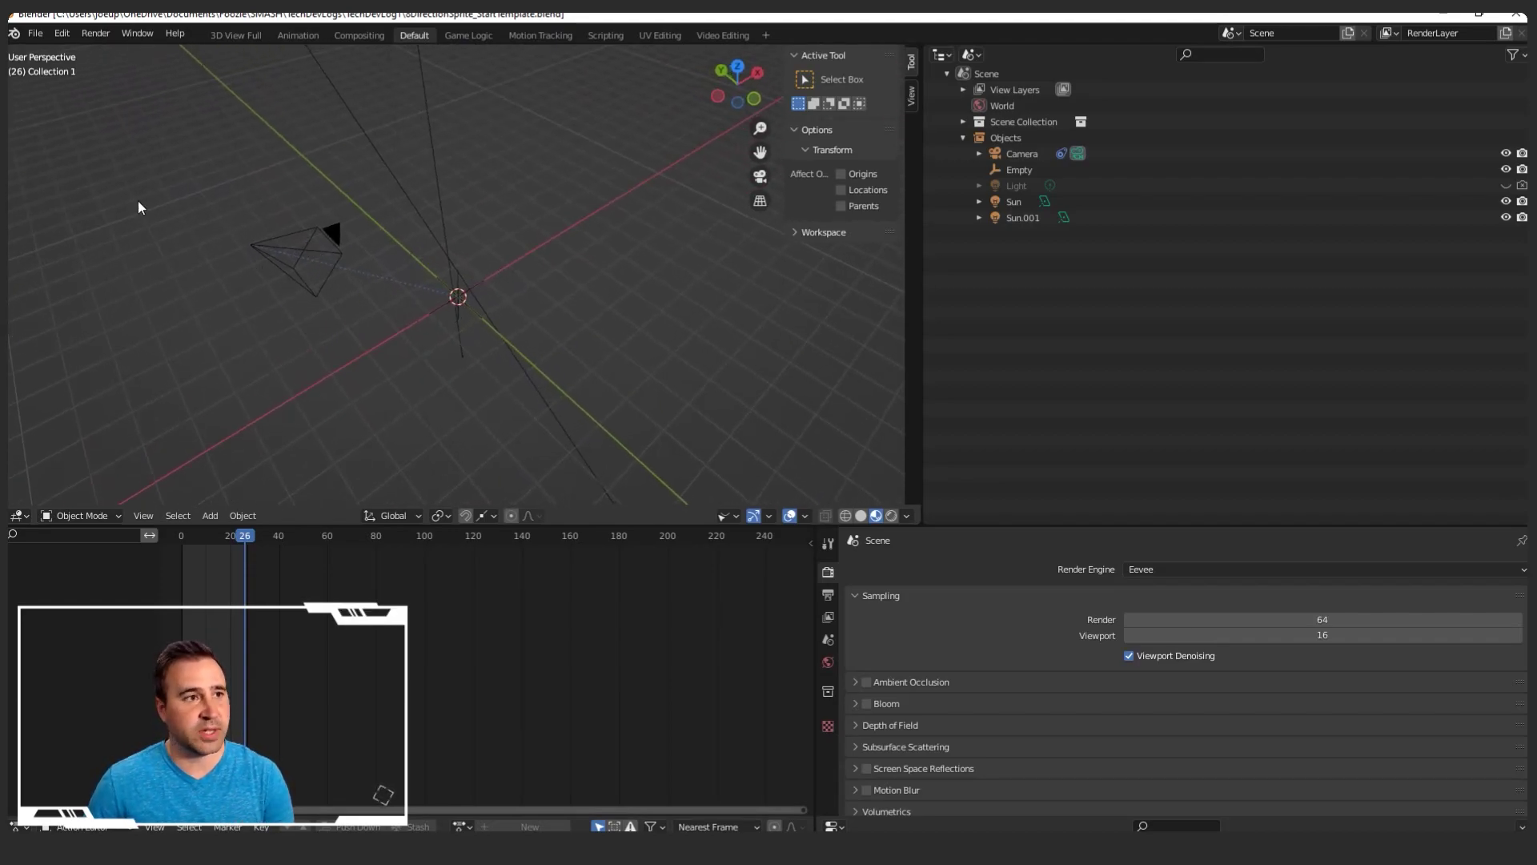
left_click(34, 39)
mouse_move(90, 251)
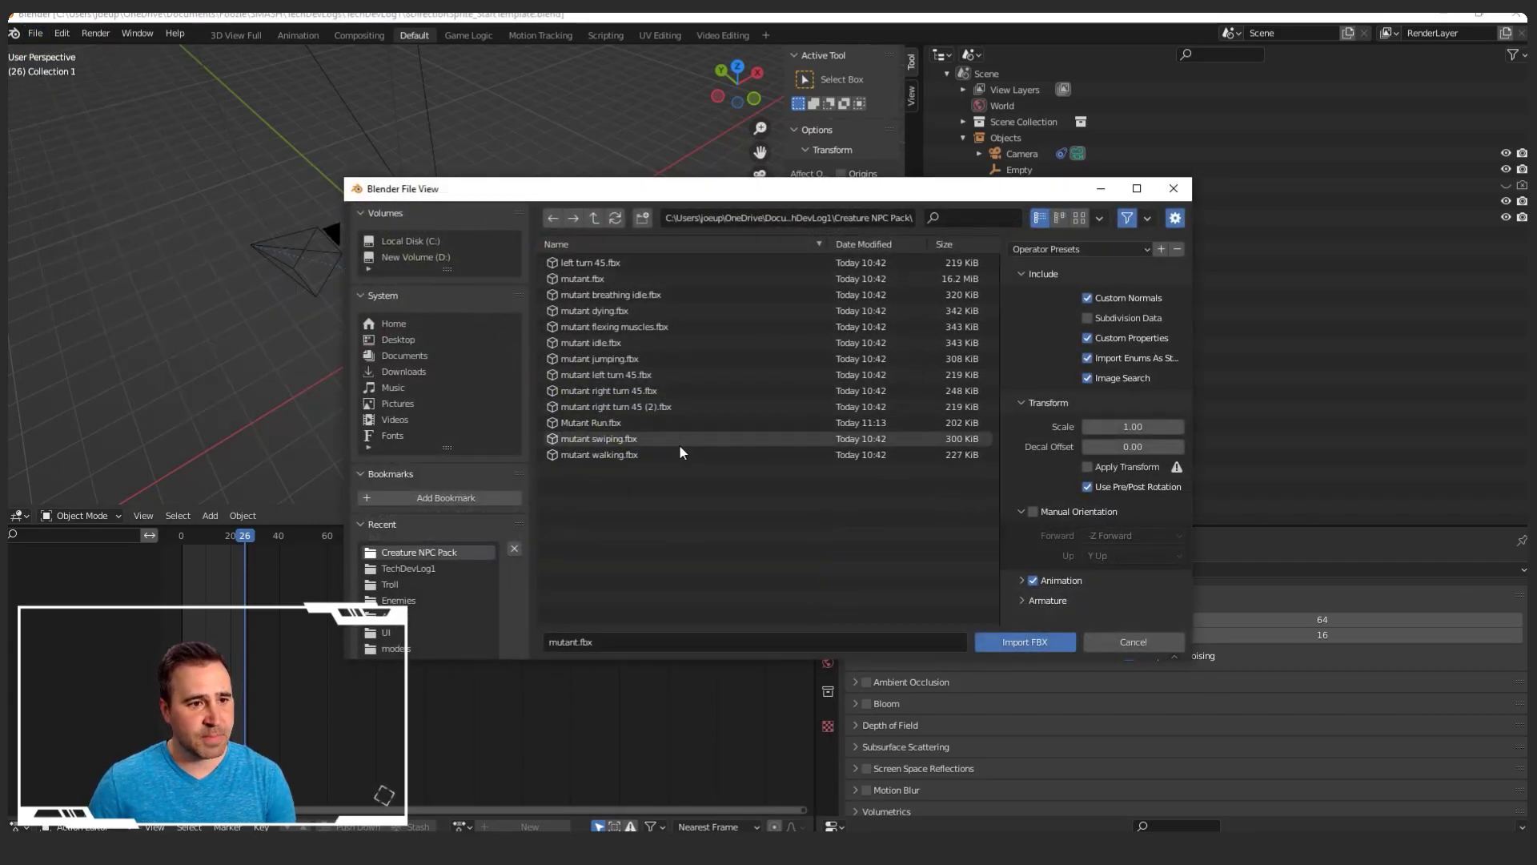
left_click(635, 279)
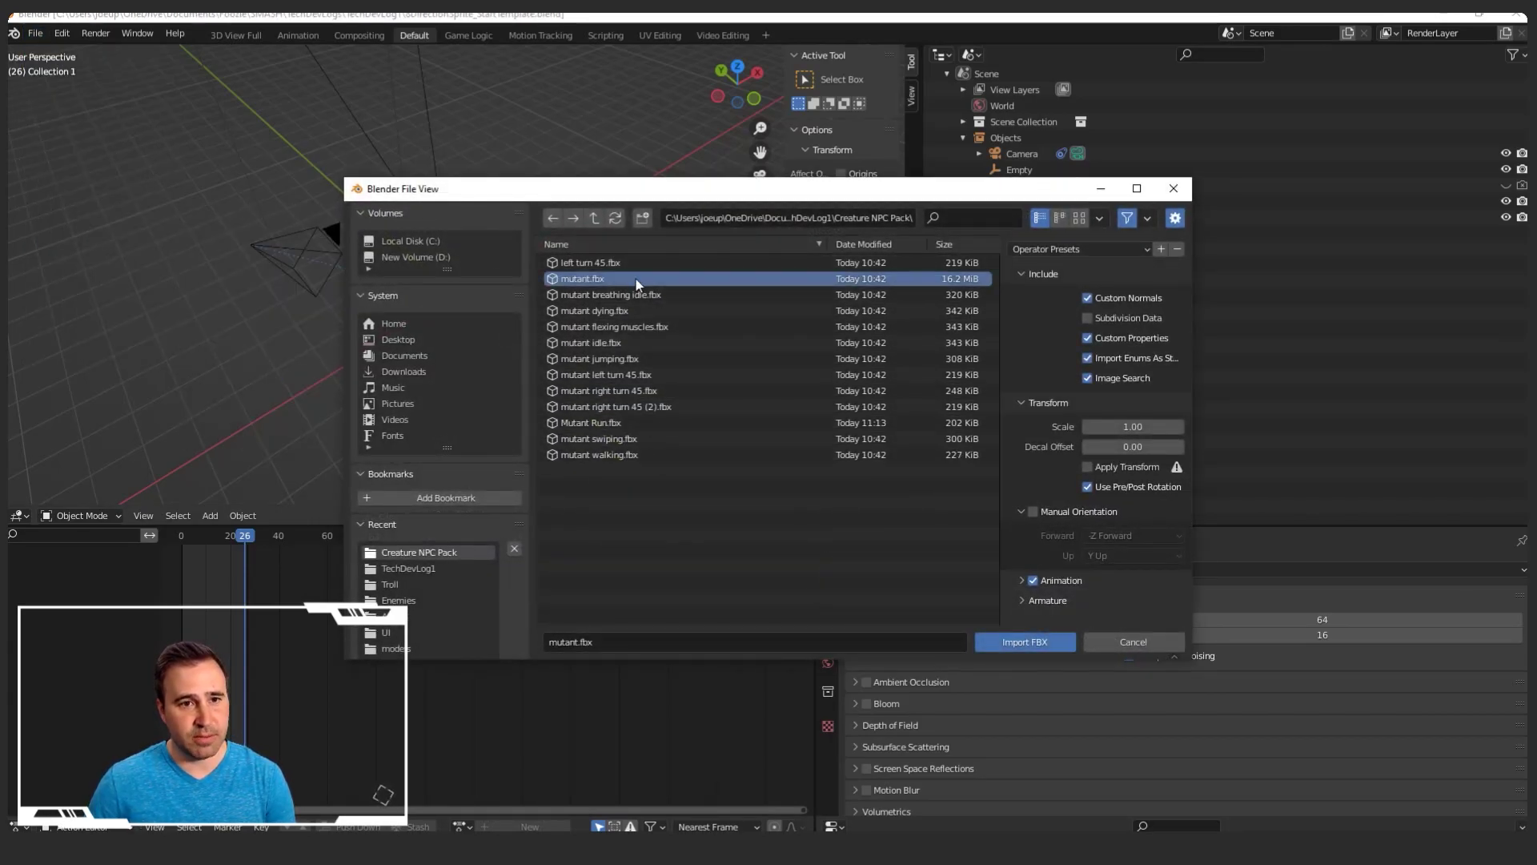
left_click(1040, 643)
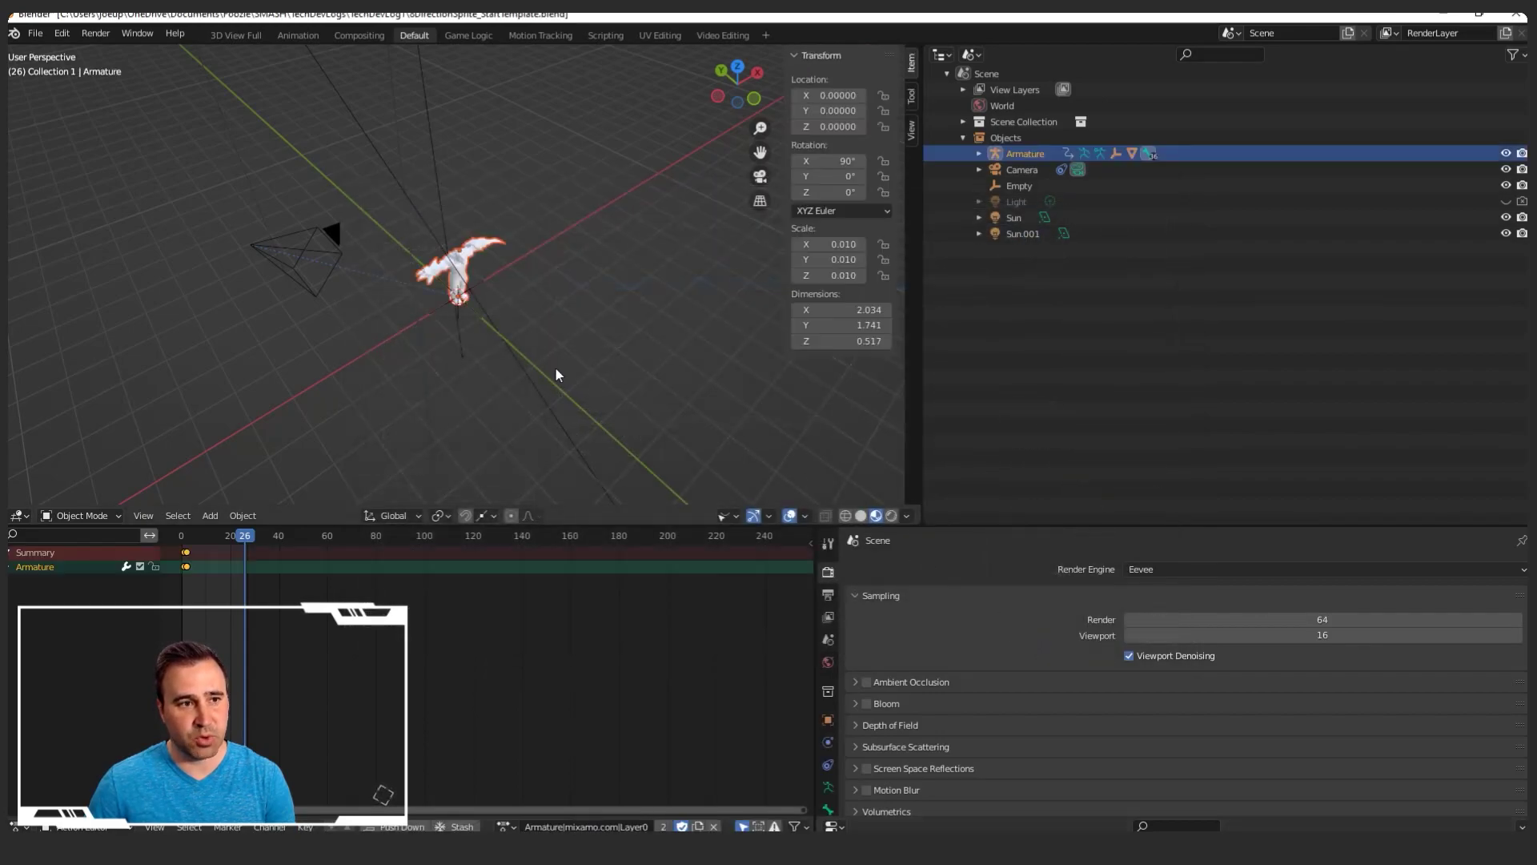
- Zoom and orbit the viewport so the imported mutant faces forward
scroll(458, 301, "up", 5)
scroll(560, 308, "up", 2)
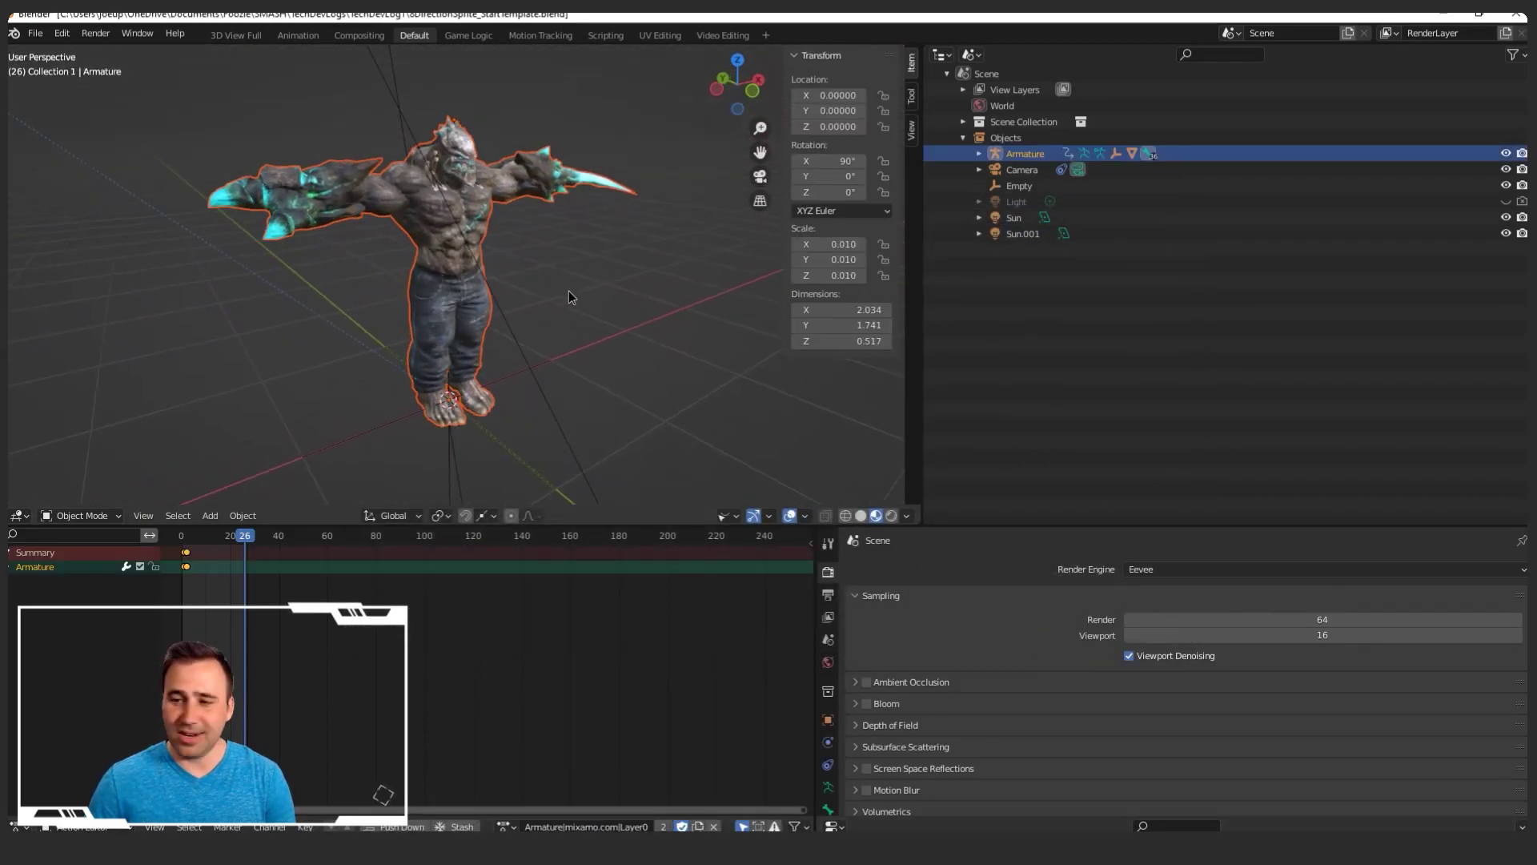
scroll(423, 238, "up", 3)
scroll(423, 238, "down", 1)
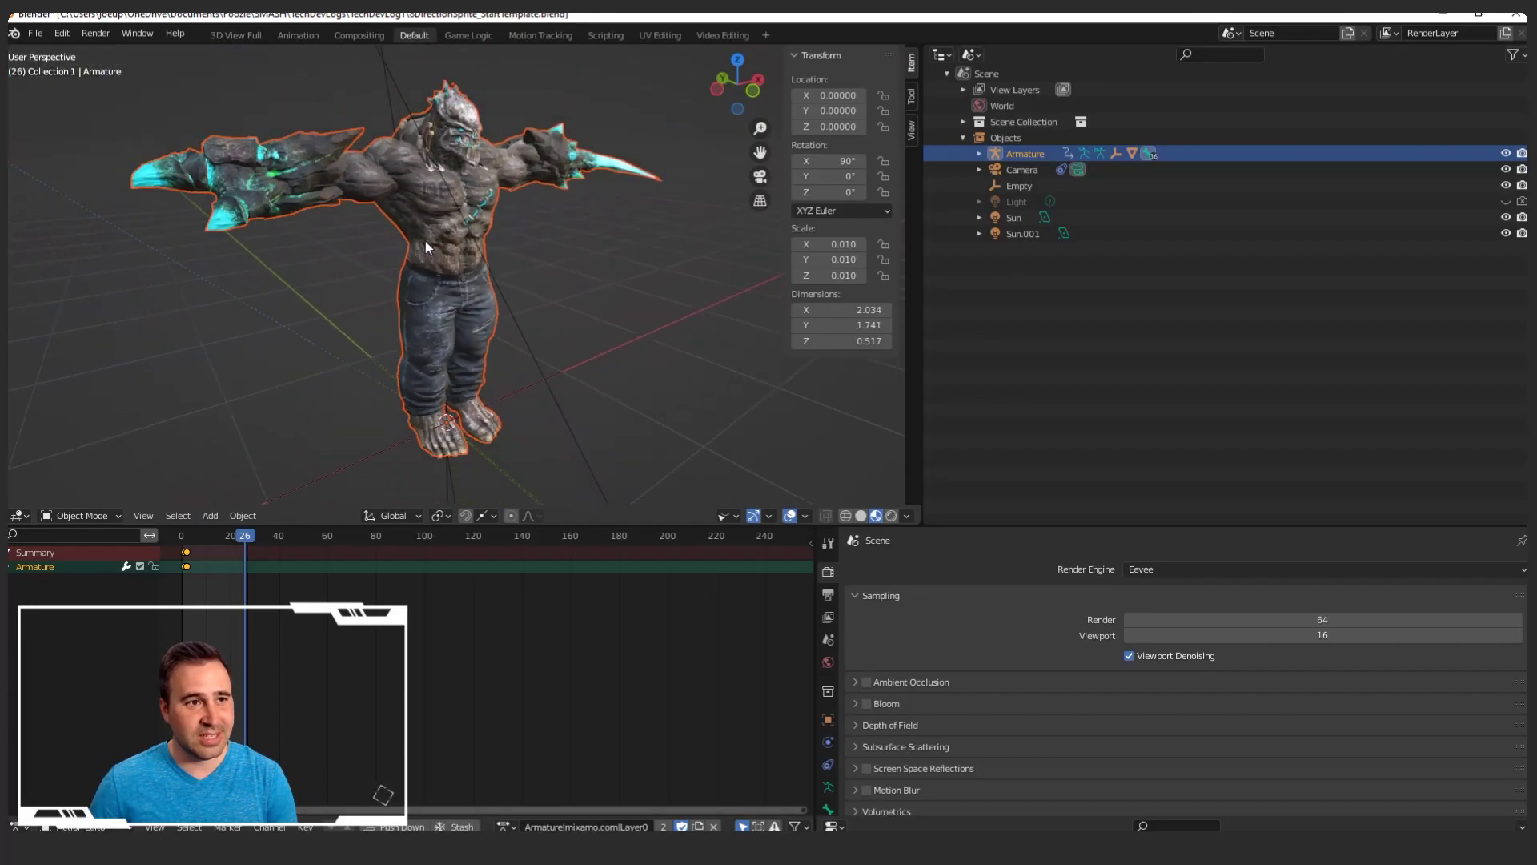
scroll(497, 276, "down", 2)
mouse_move(497, 276)
middle_mouse_down()
mouse_move(516, 291)
mouse_move(479, 290)
mouse_move(503, 288)
middle_mouse_up()
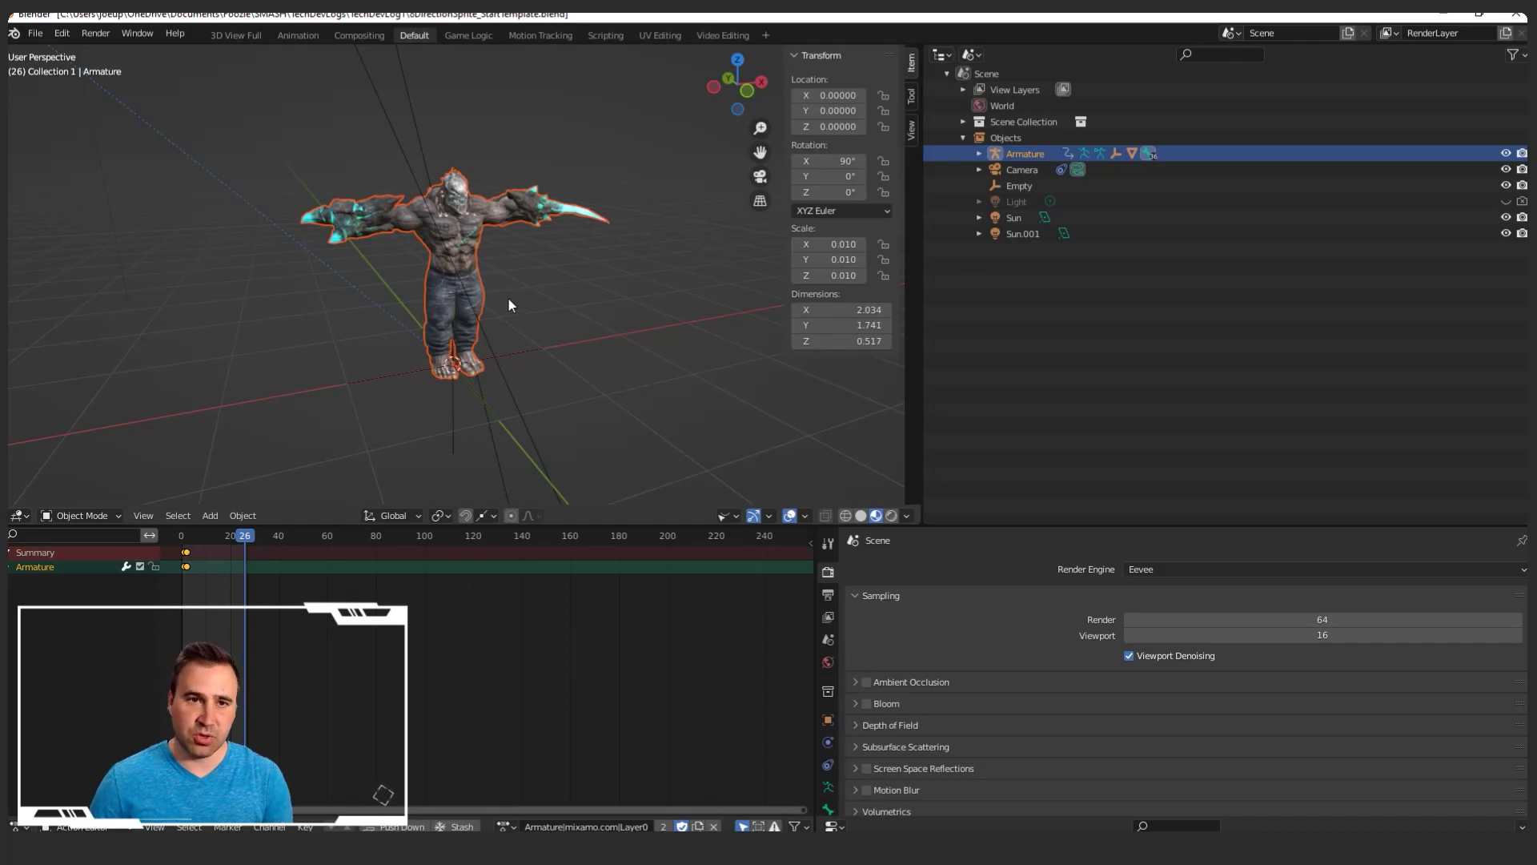
scroll(508, 301, "up", 2)
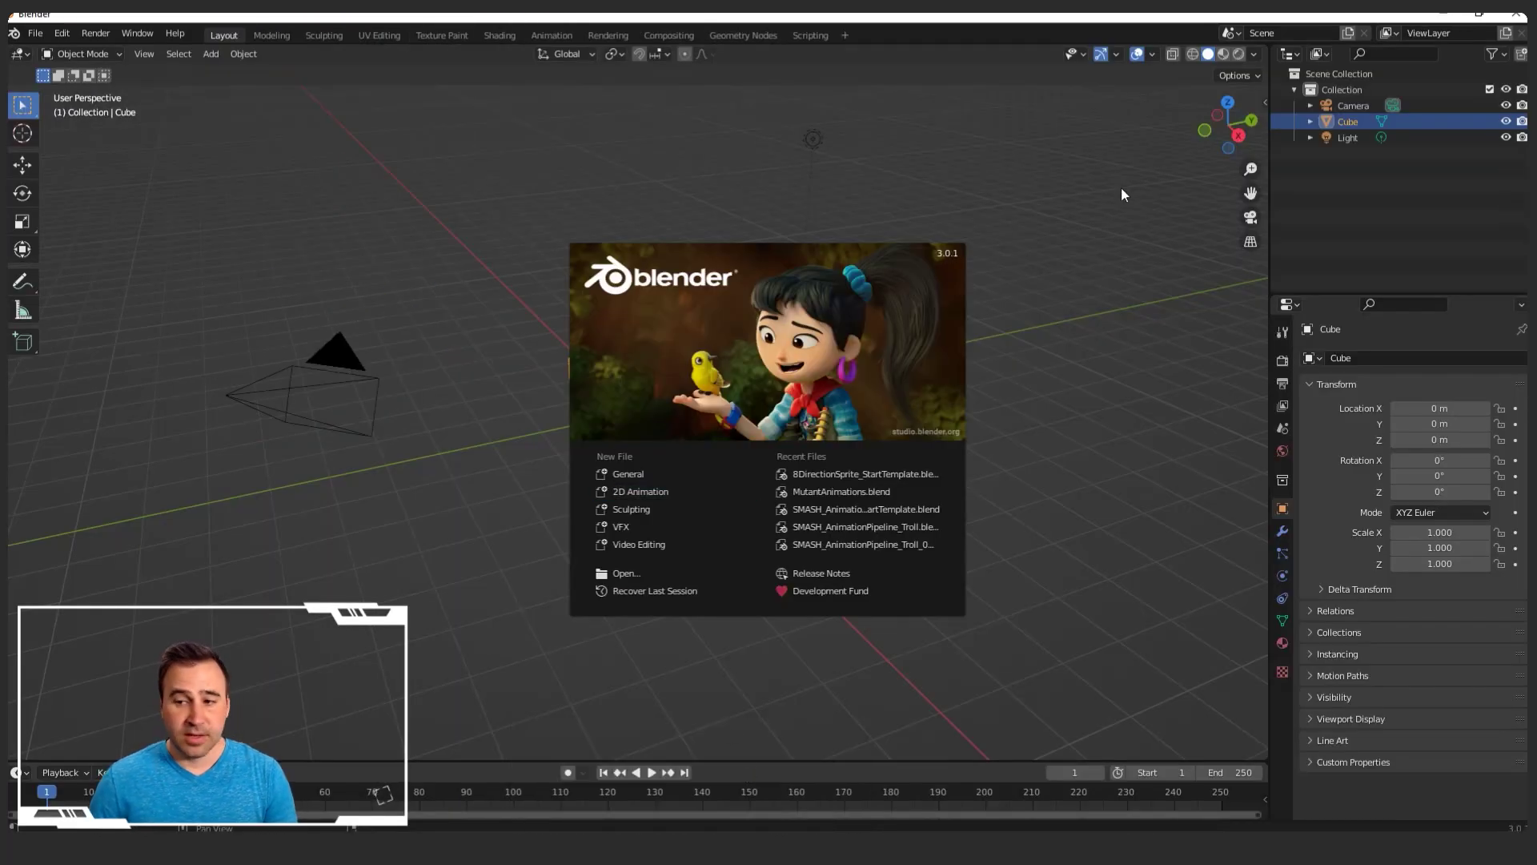
- Delete the default cube and import the mutant dying, mutant idle and Mutant Run FBX files
left_click(1063, 231)
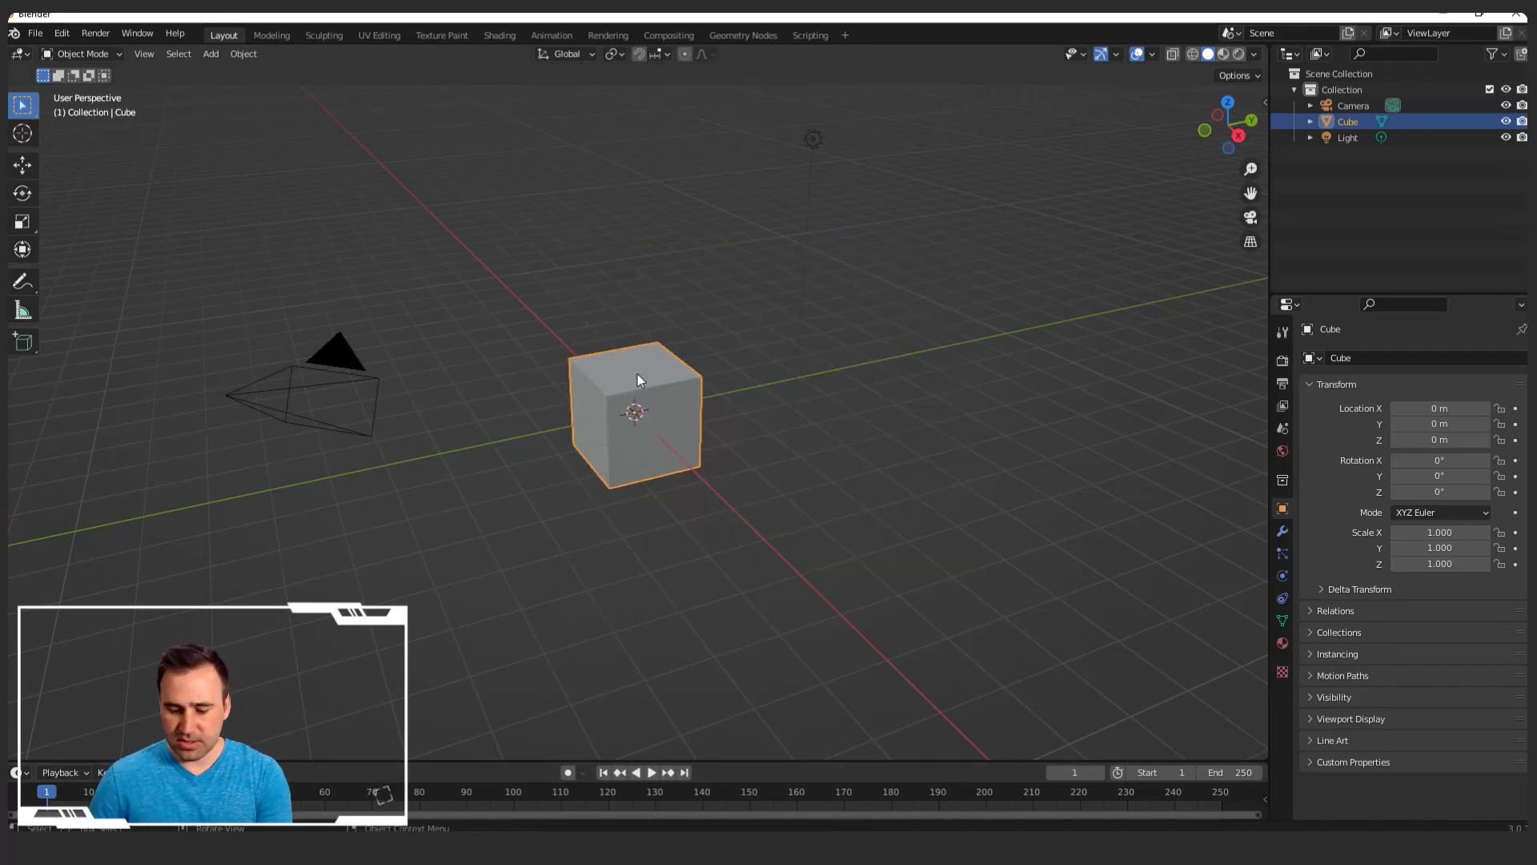
key("Delete")
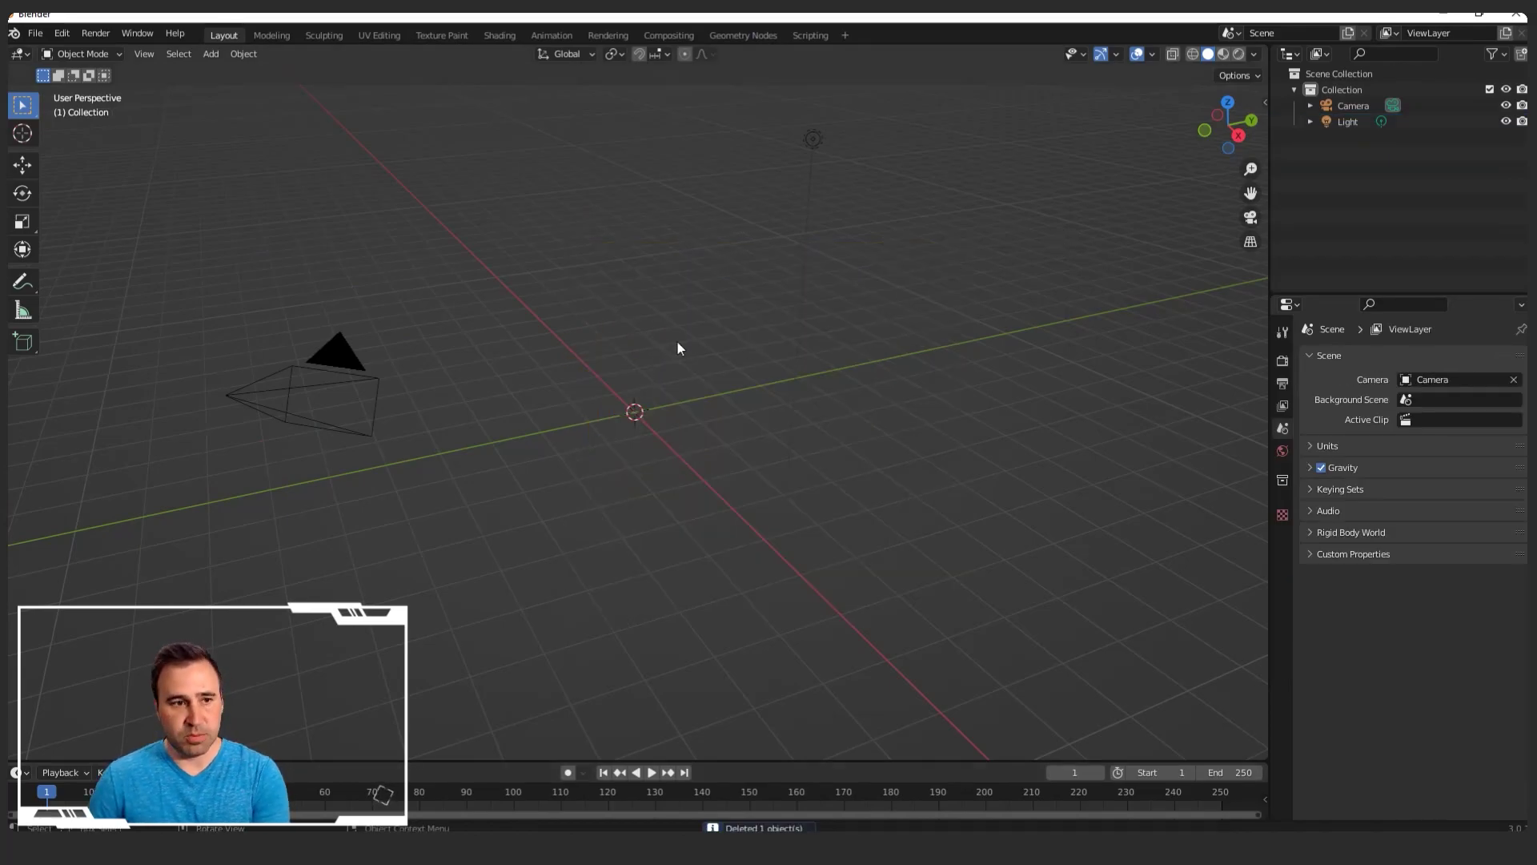
left_click(33, 32)
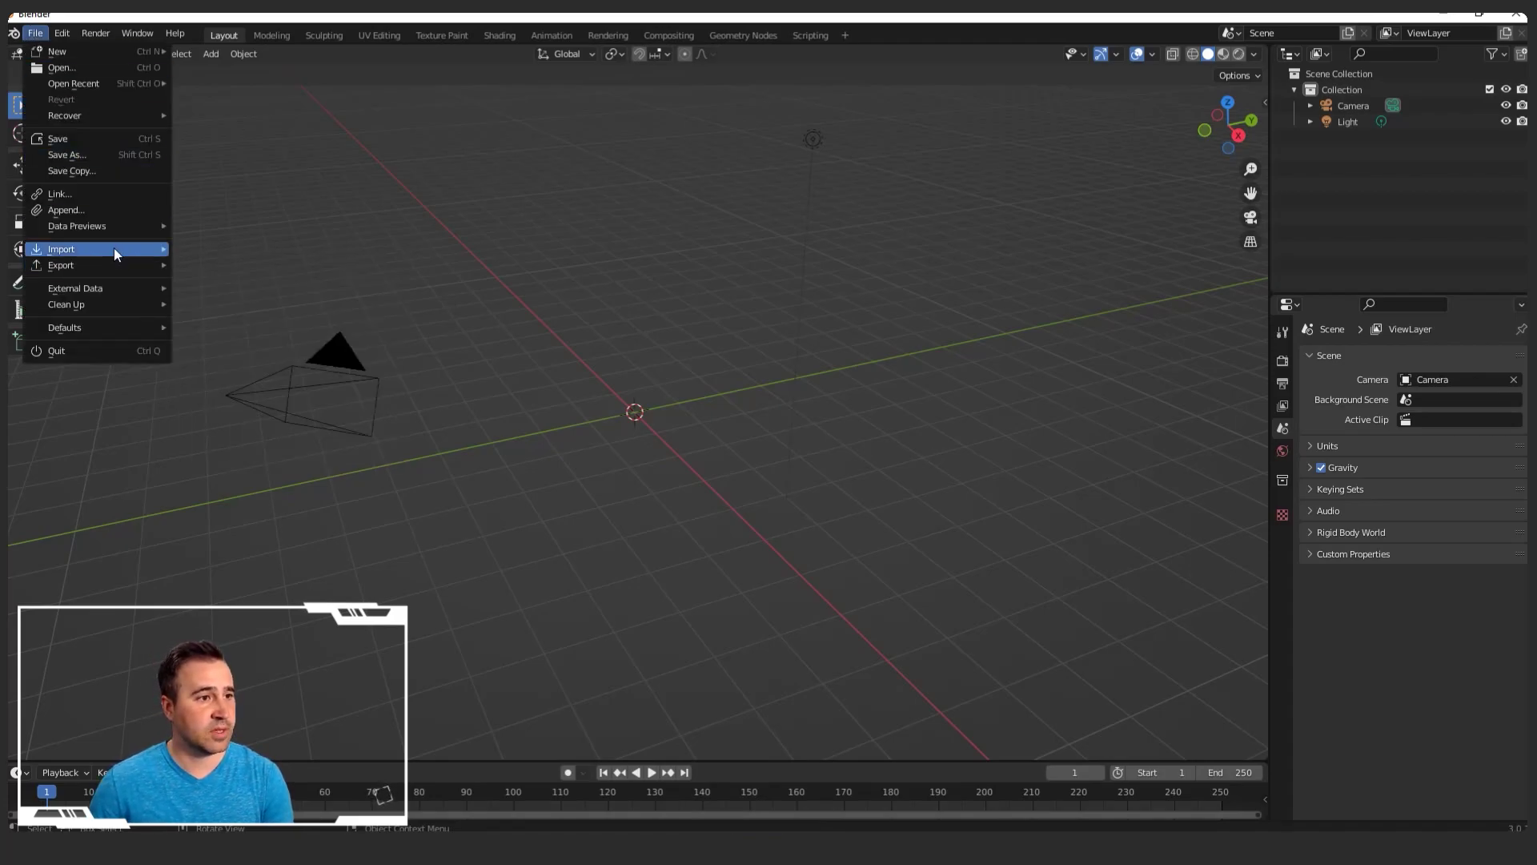
mouse_move(114, 254)
left_click(248, 373)
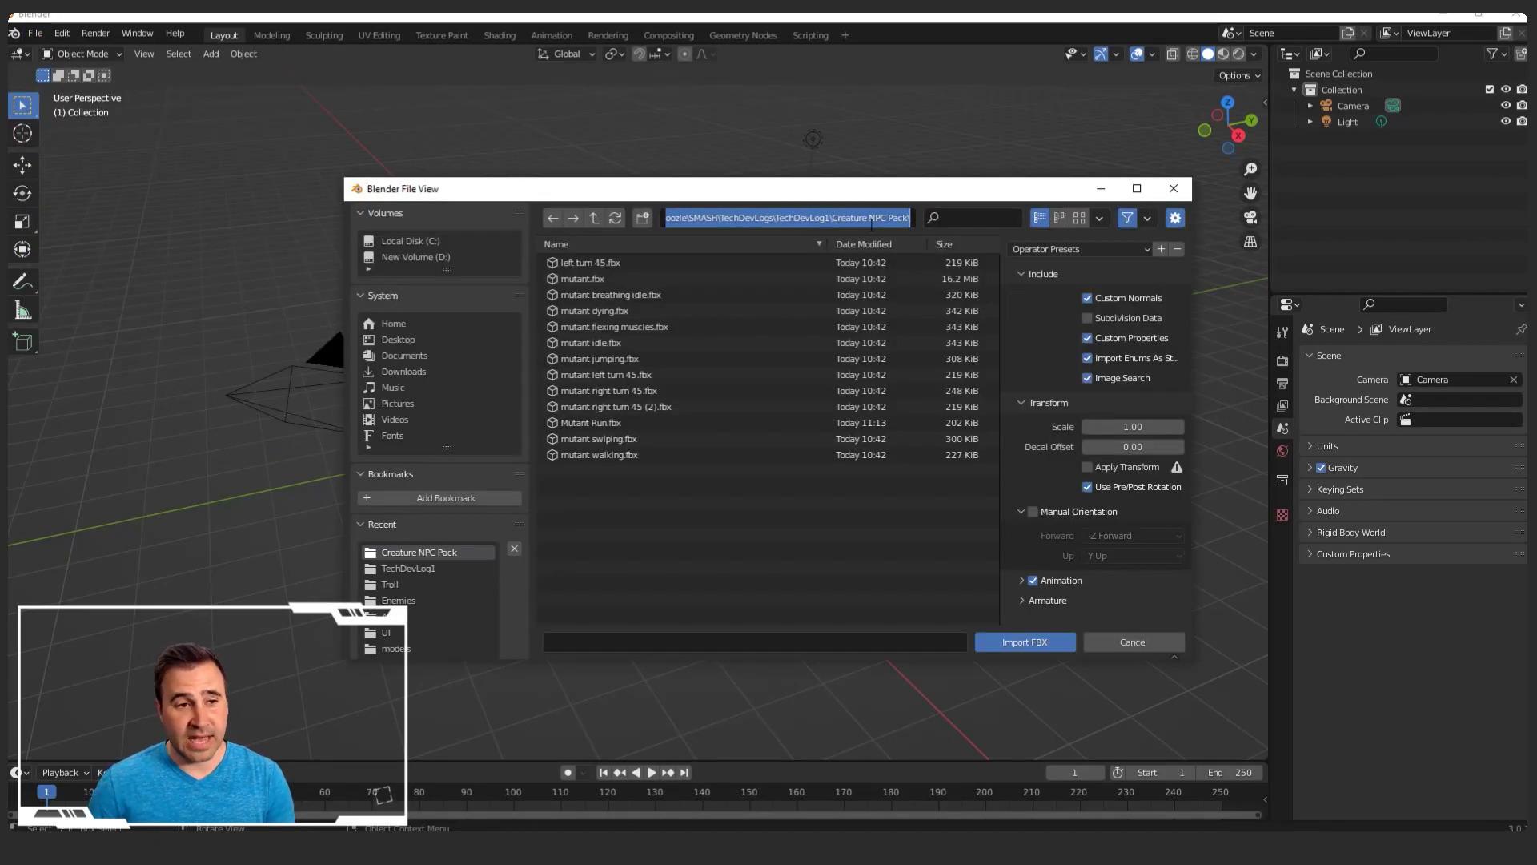
left_click(622, 315)
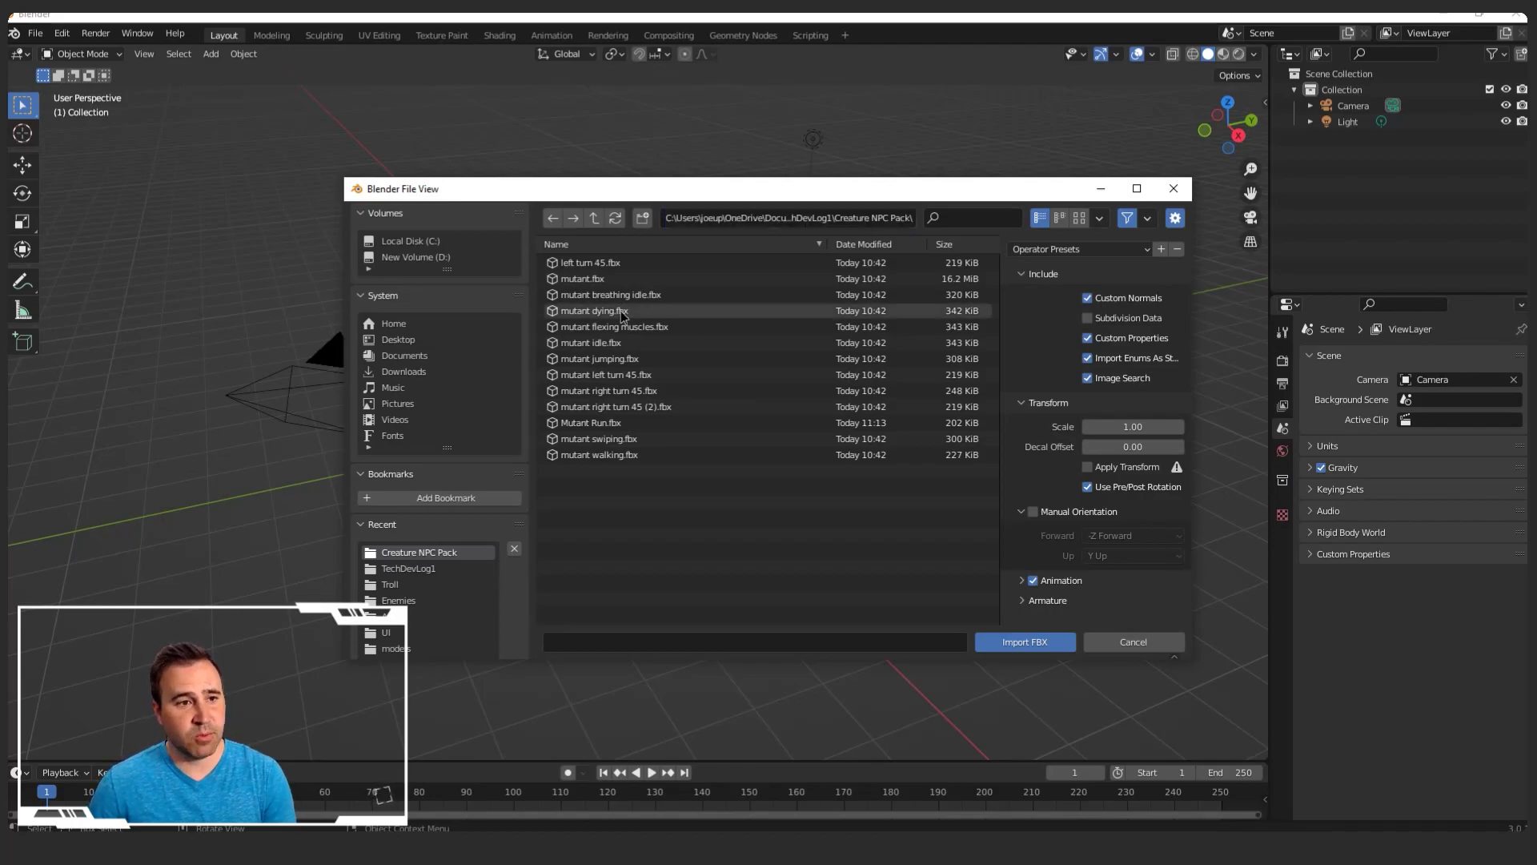
left_click(631, 313)
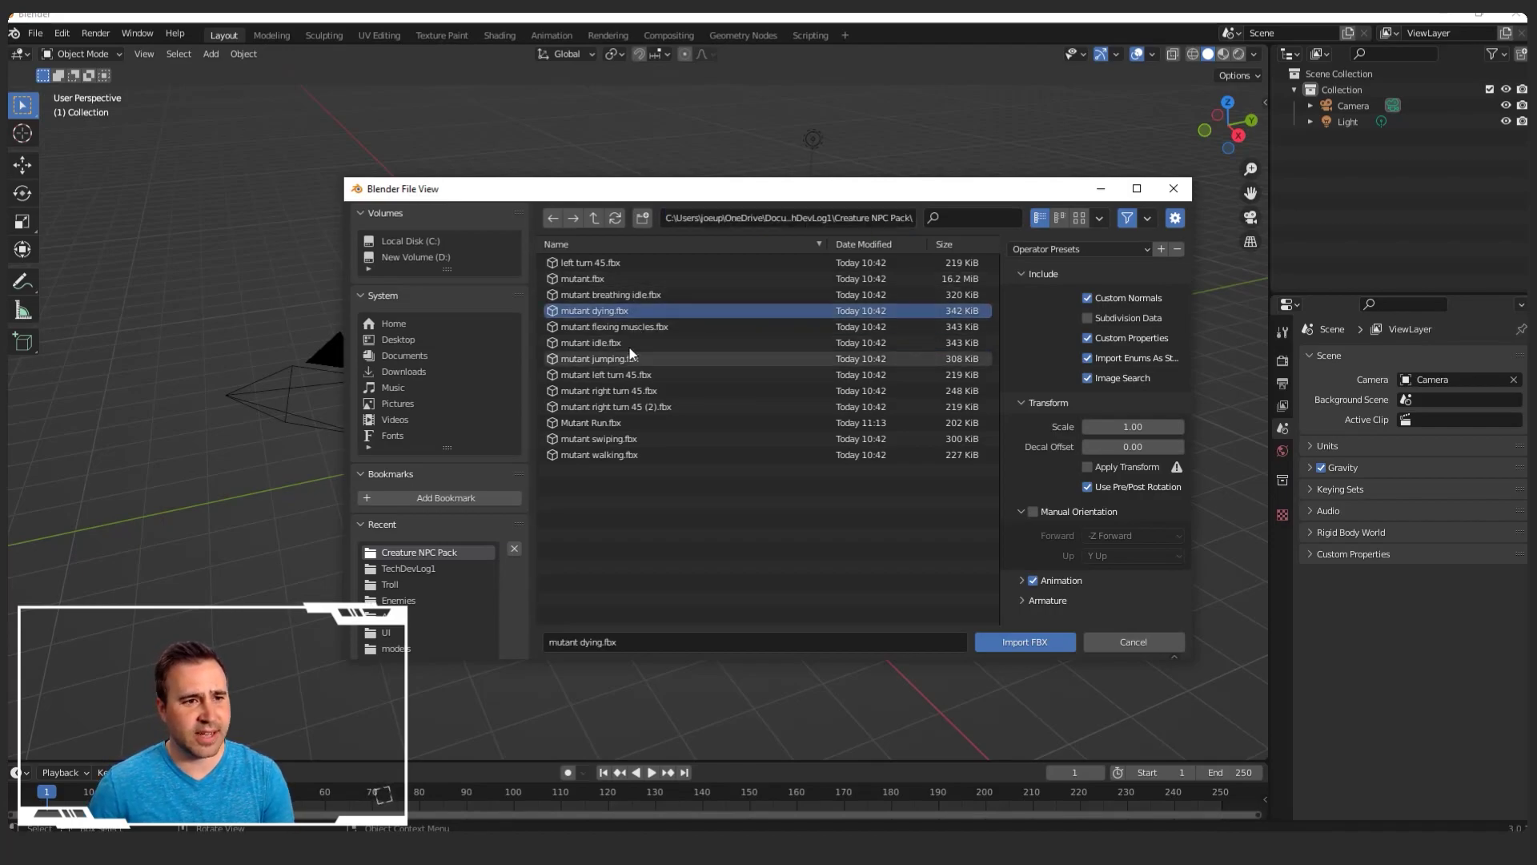
left_click(630, 344, "ctrl")
left_click(641, 421, "ctrl")
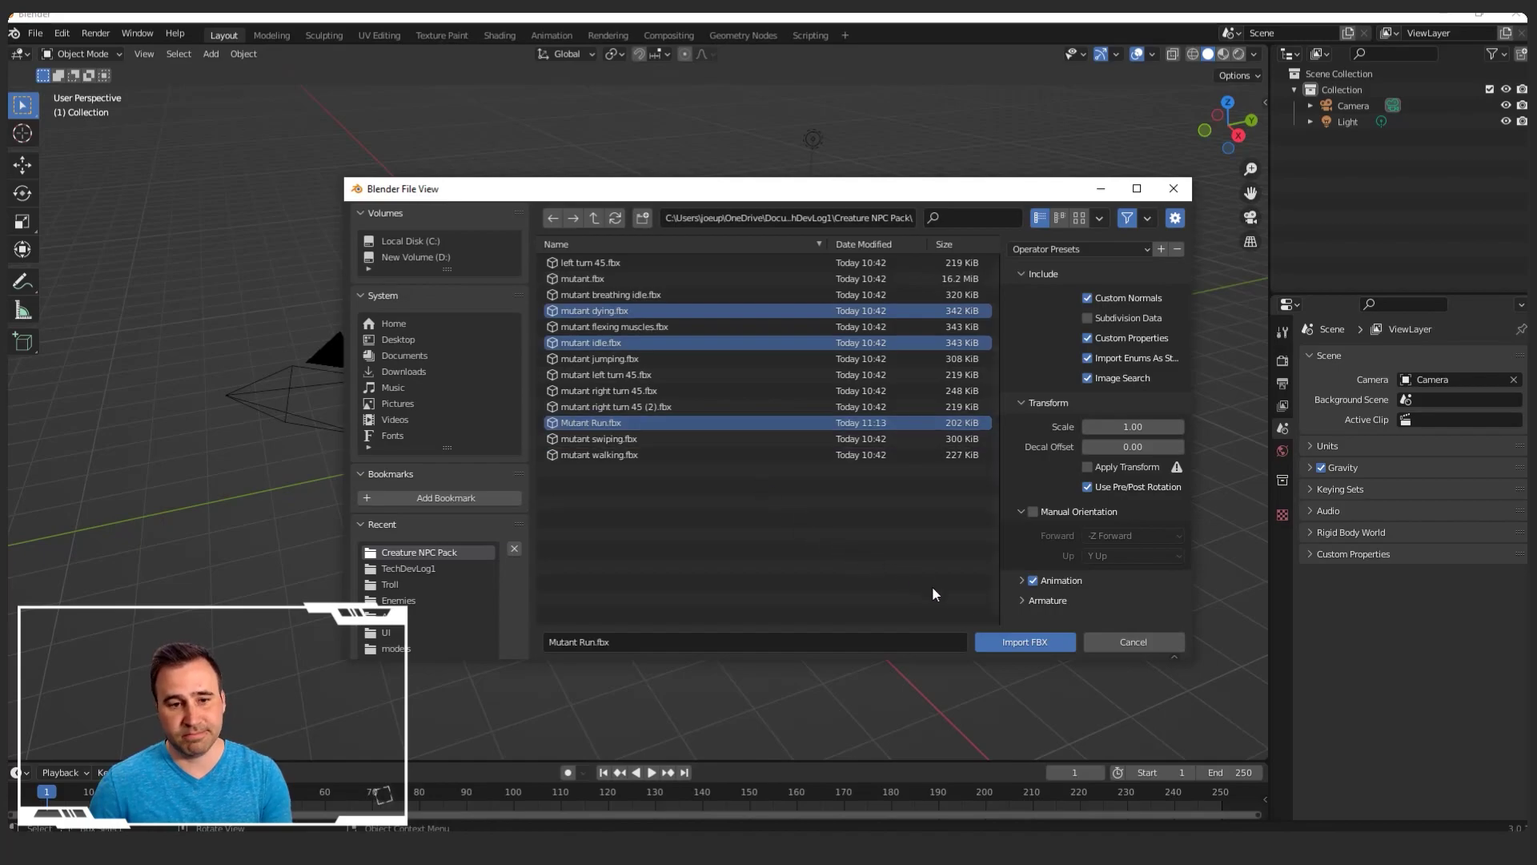
left_click(1020, 641)
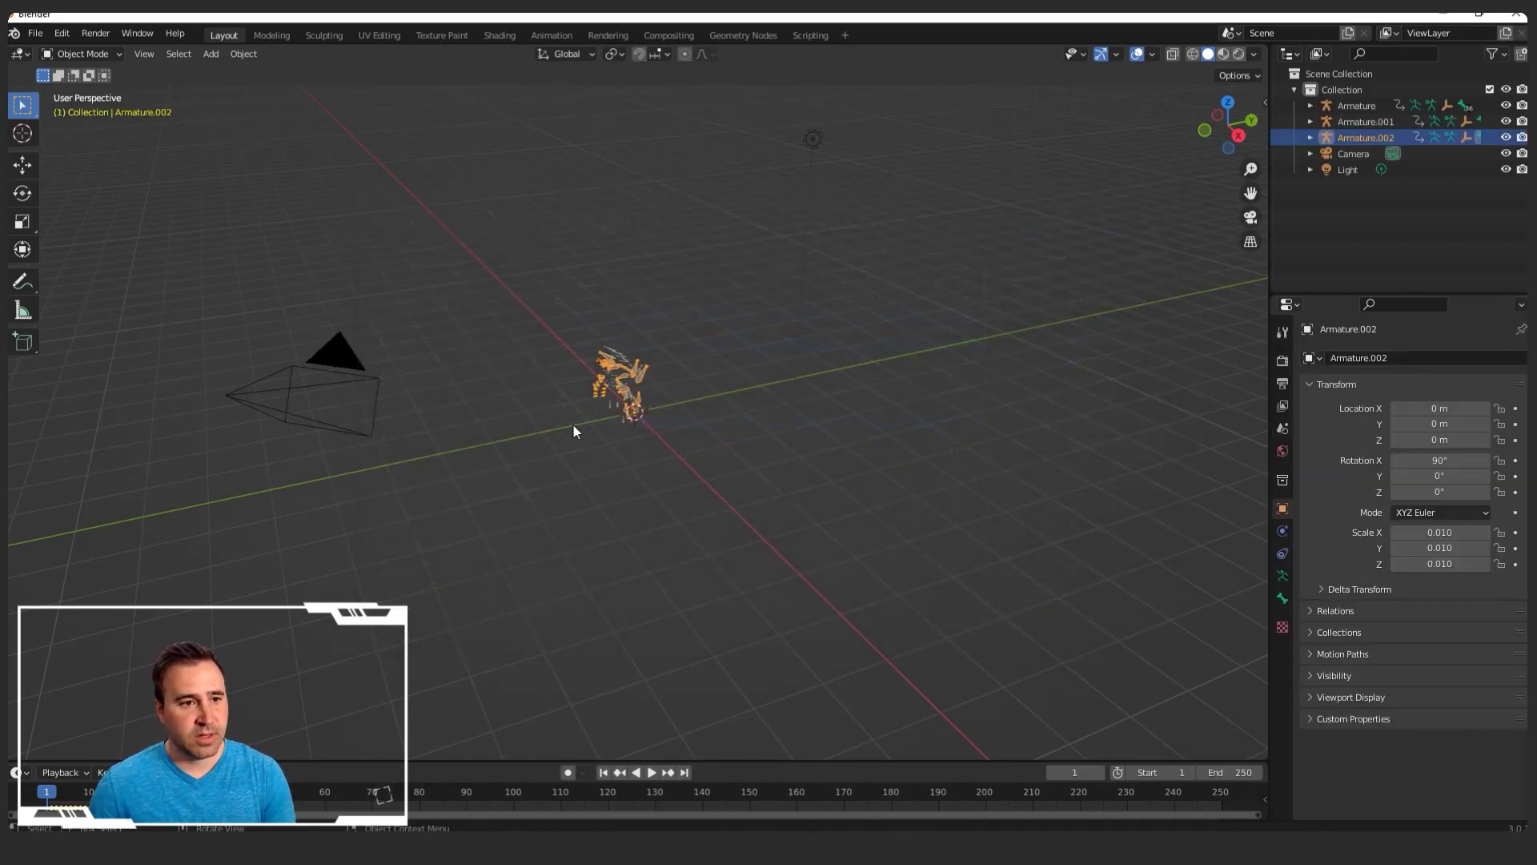
- Play the three imported mutant animations from the start, then stop and deselect
scroll(565, 385, "up", 9)
scroll(555, 338, "down", 1)
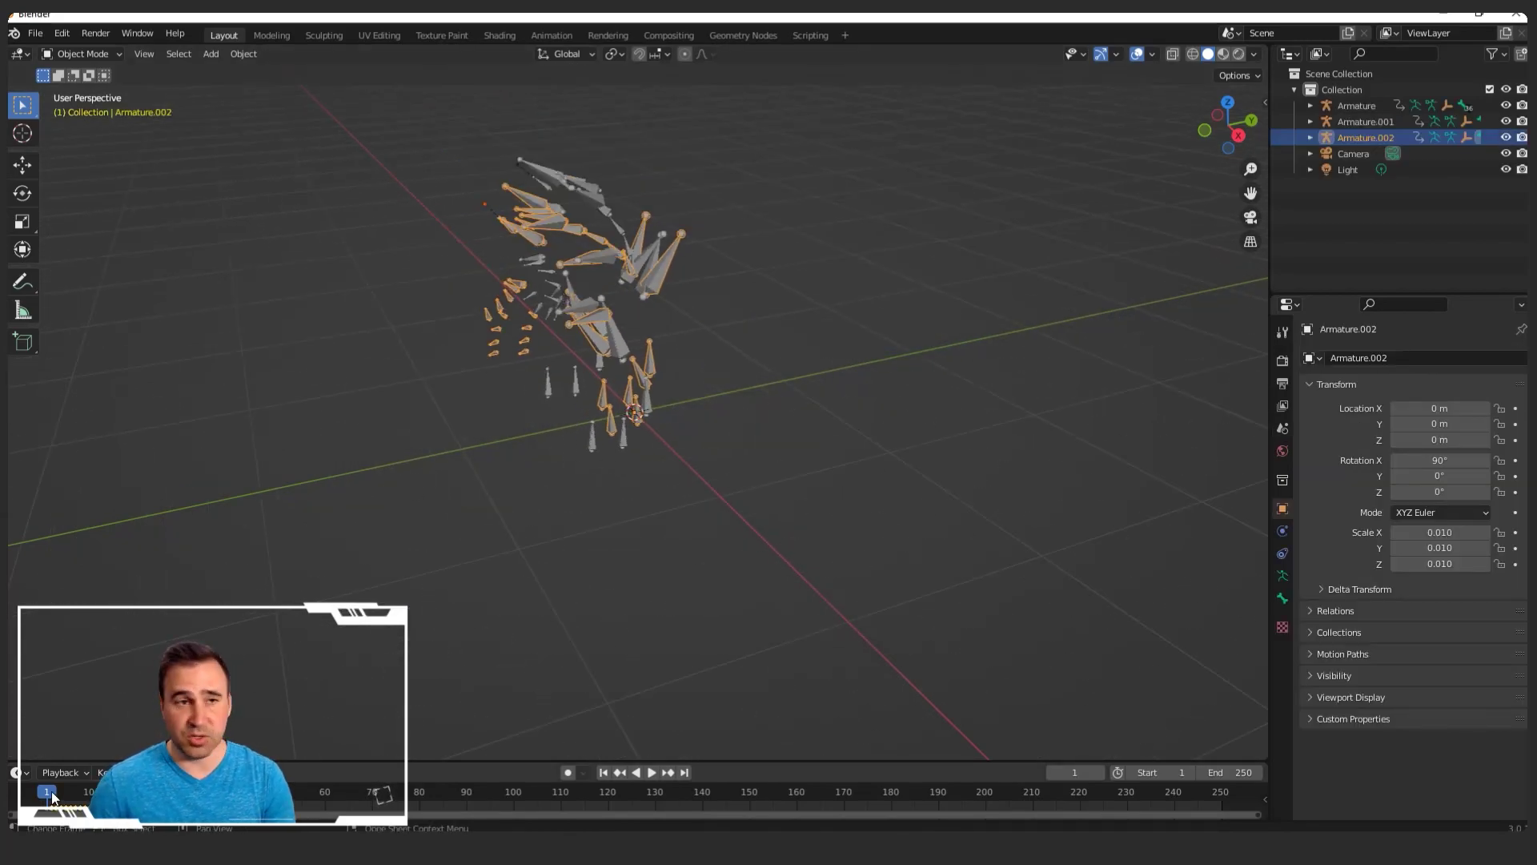
key("space")
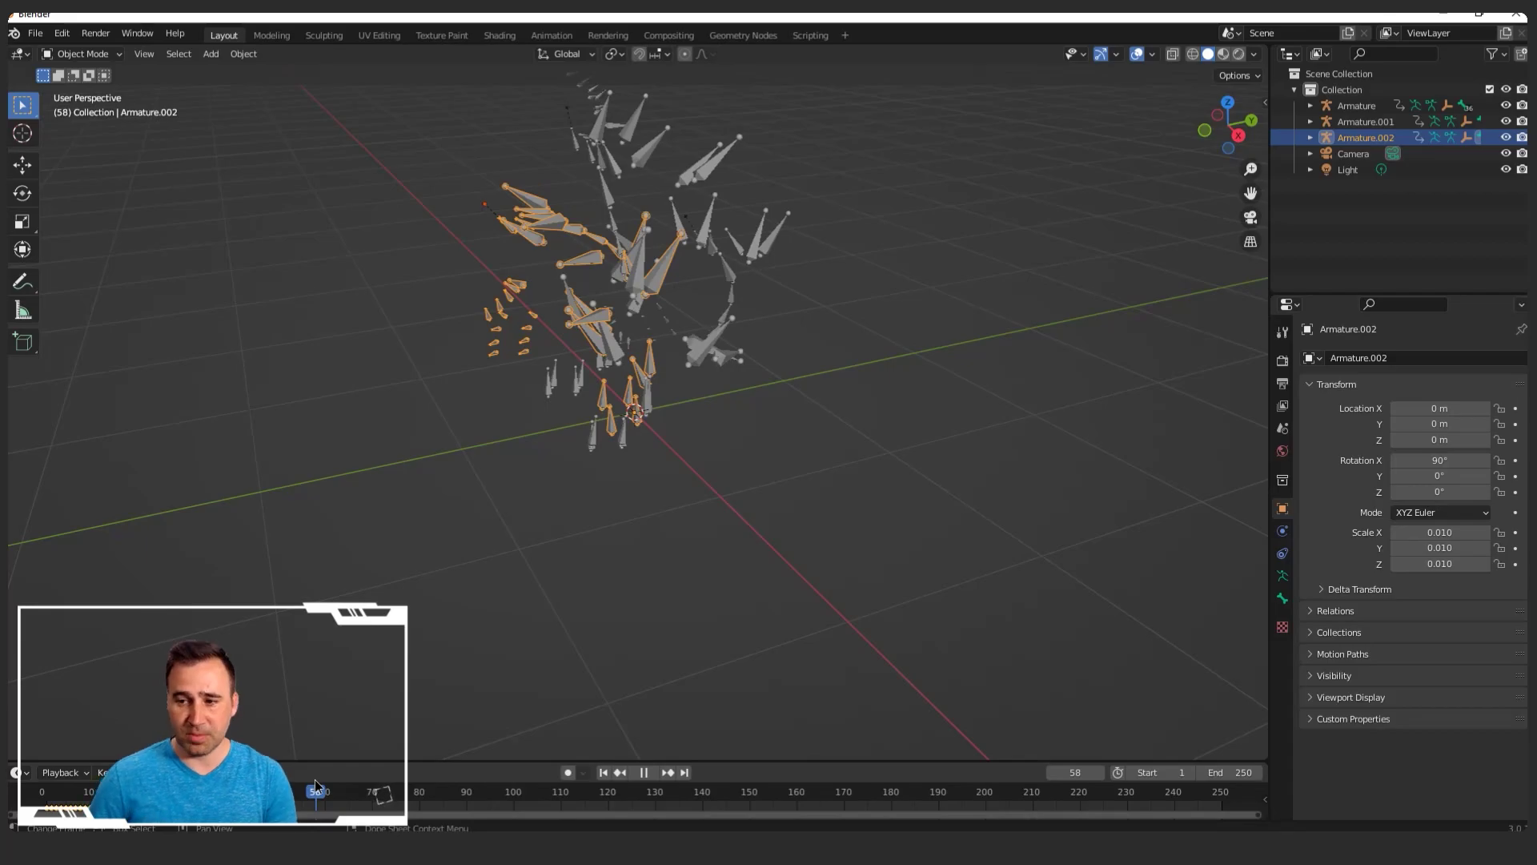
left_click(40, 791)
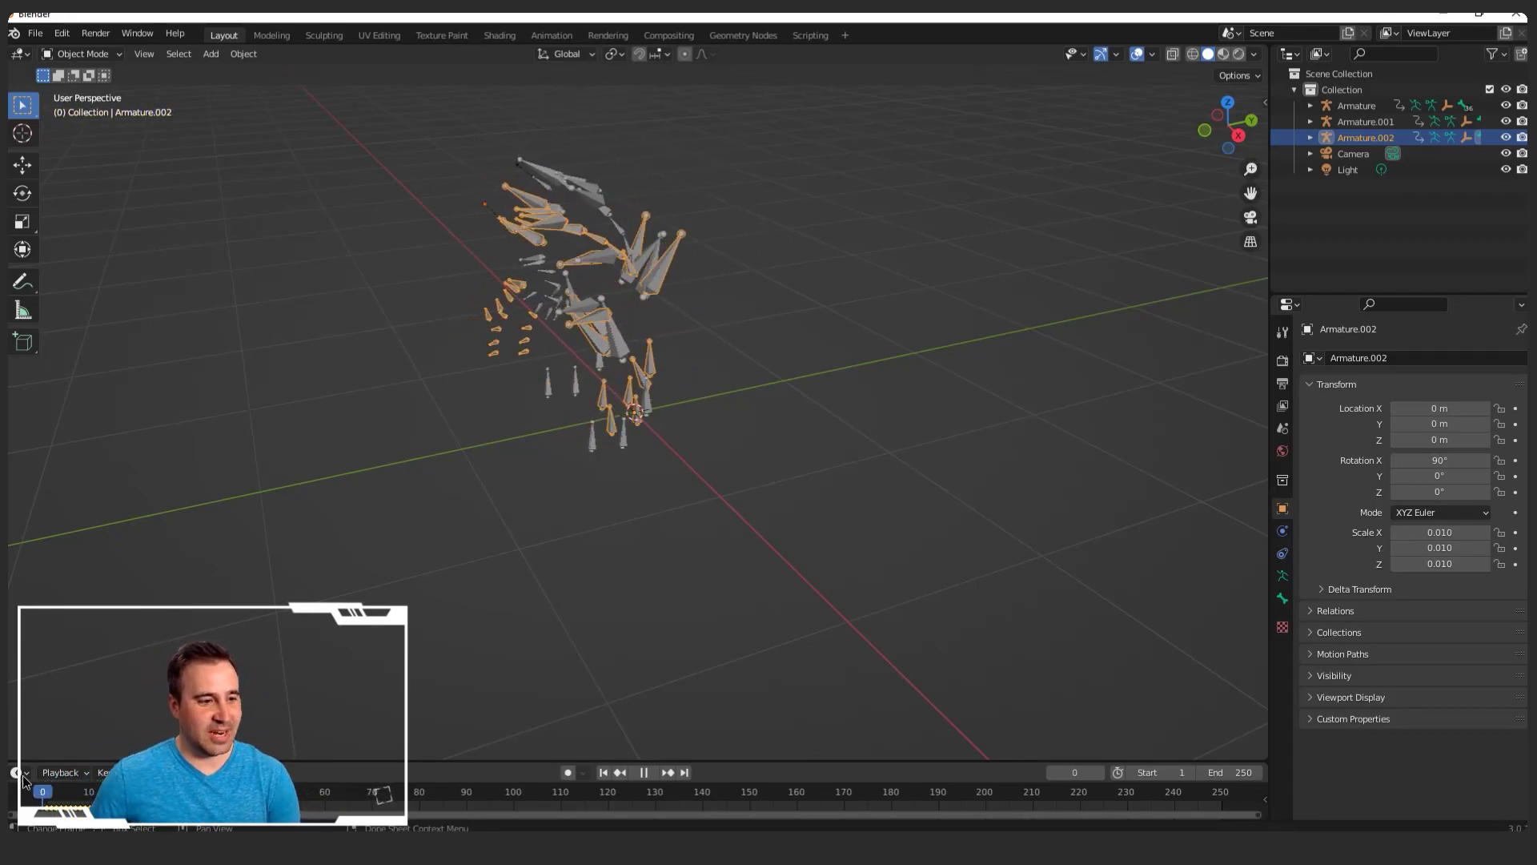
key("space")
left_click(974, 359)
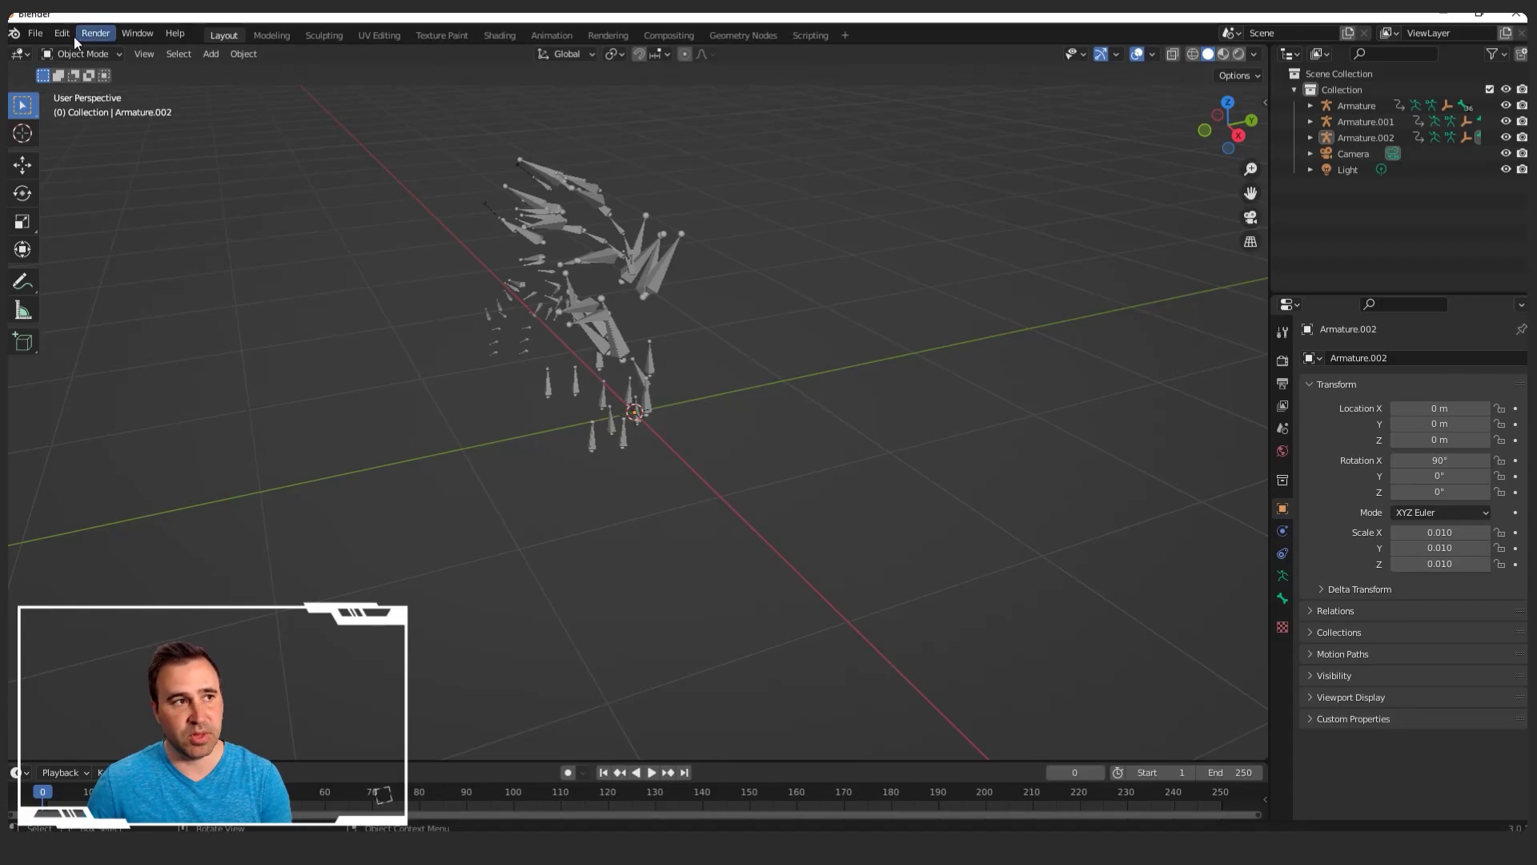
- Save the scene as MutantAnimations.blend
left_click(30, 35)
left_click(95, 147)
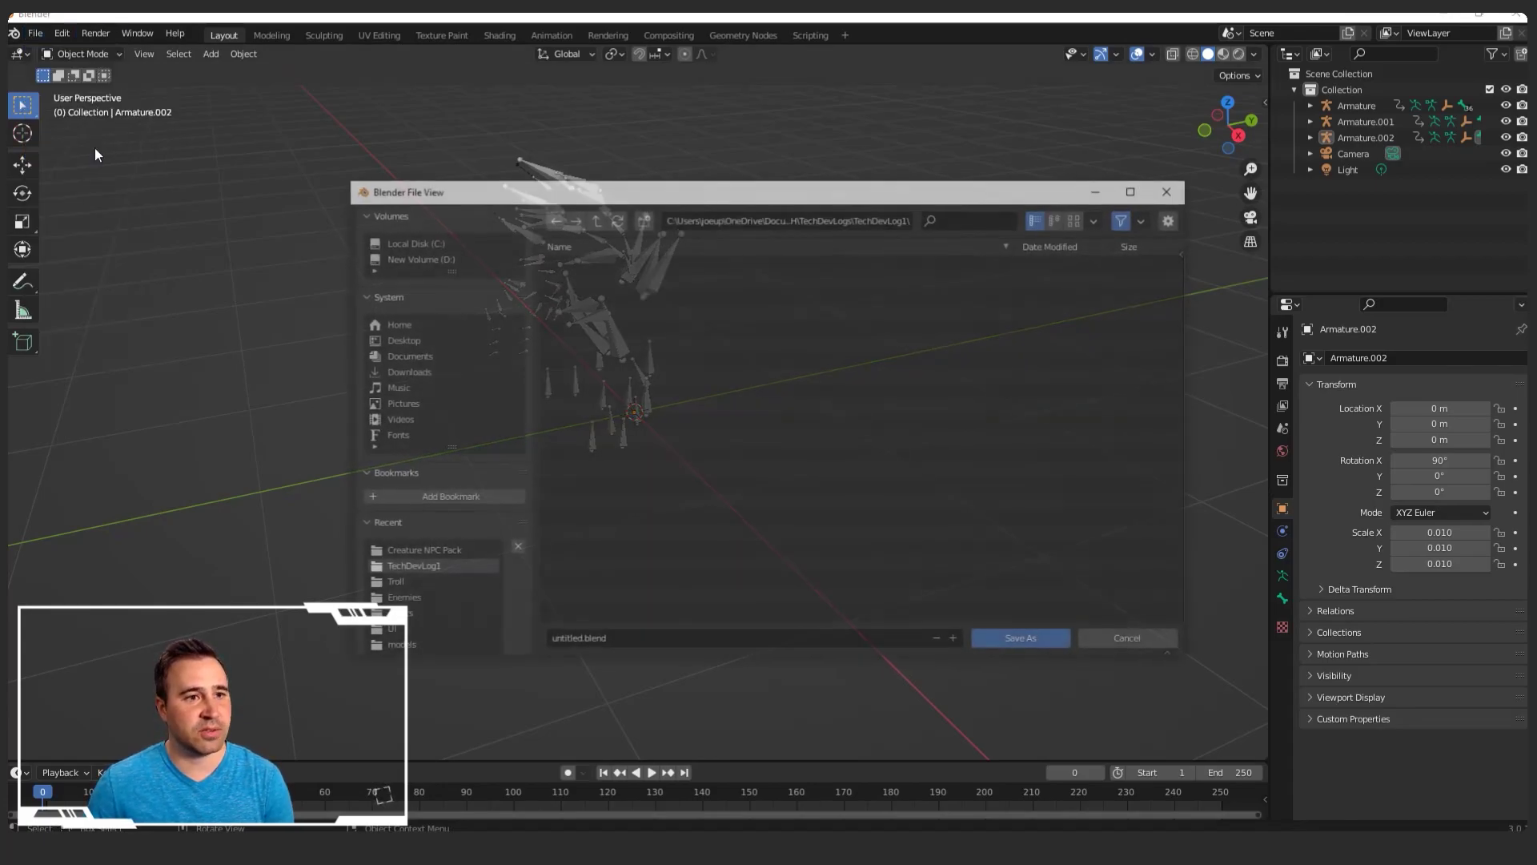
left_click(641, 295)
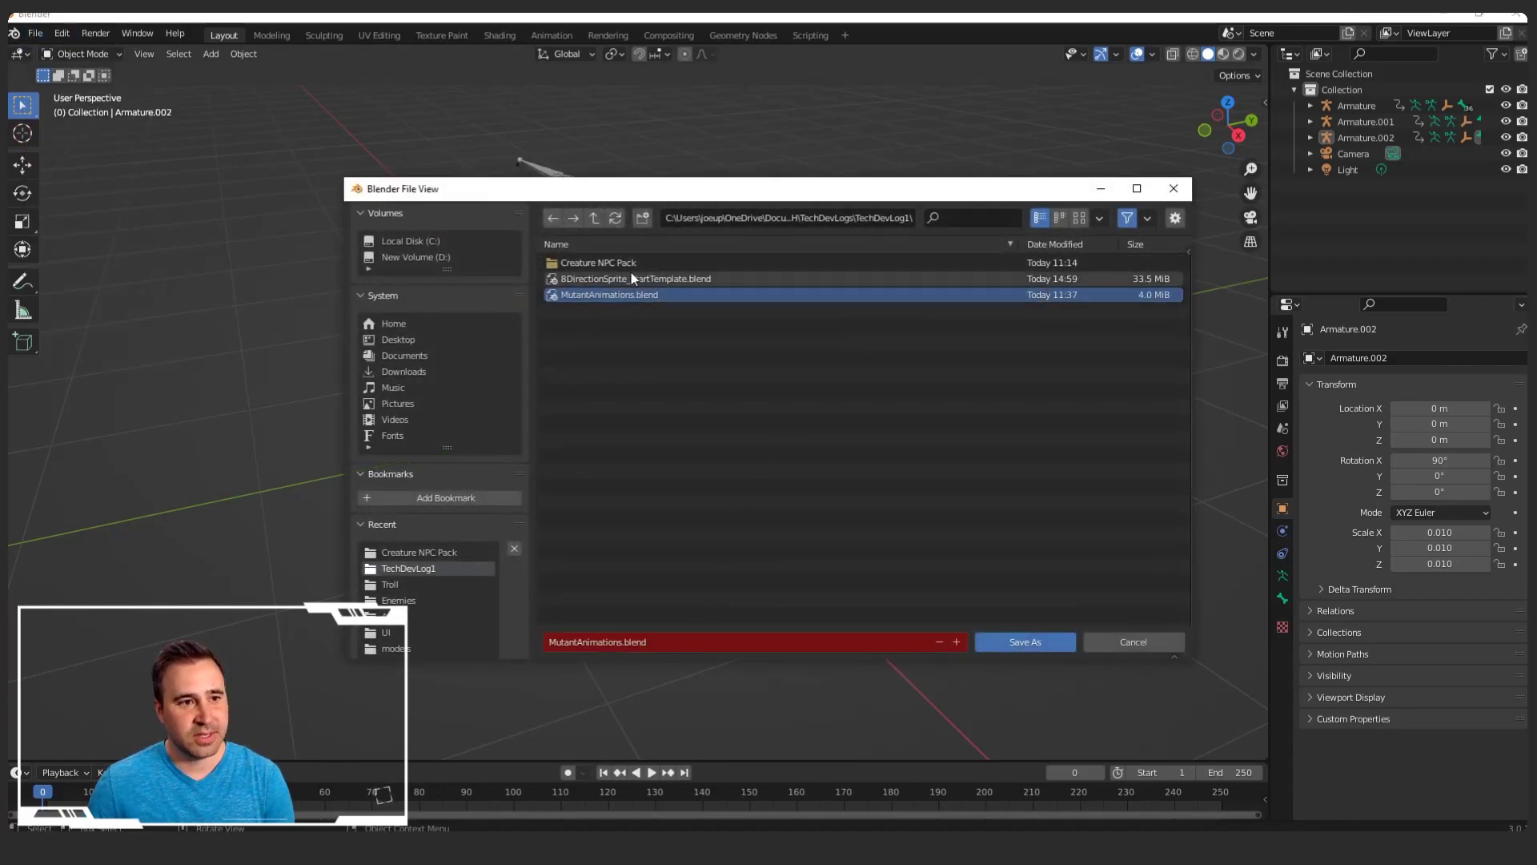
left_click(1026, 642)
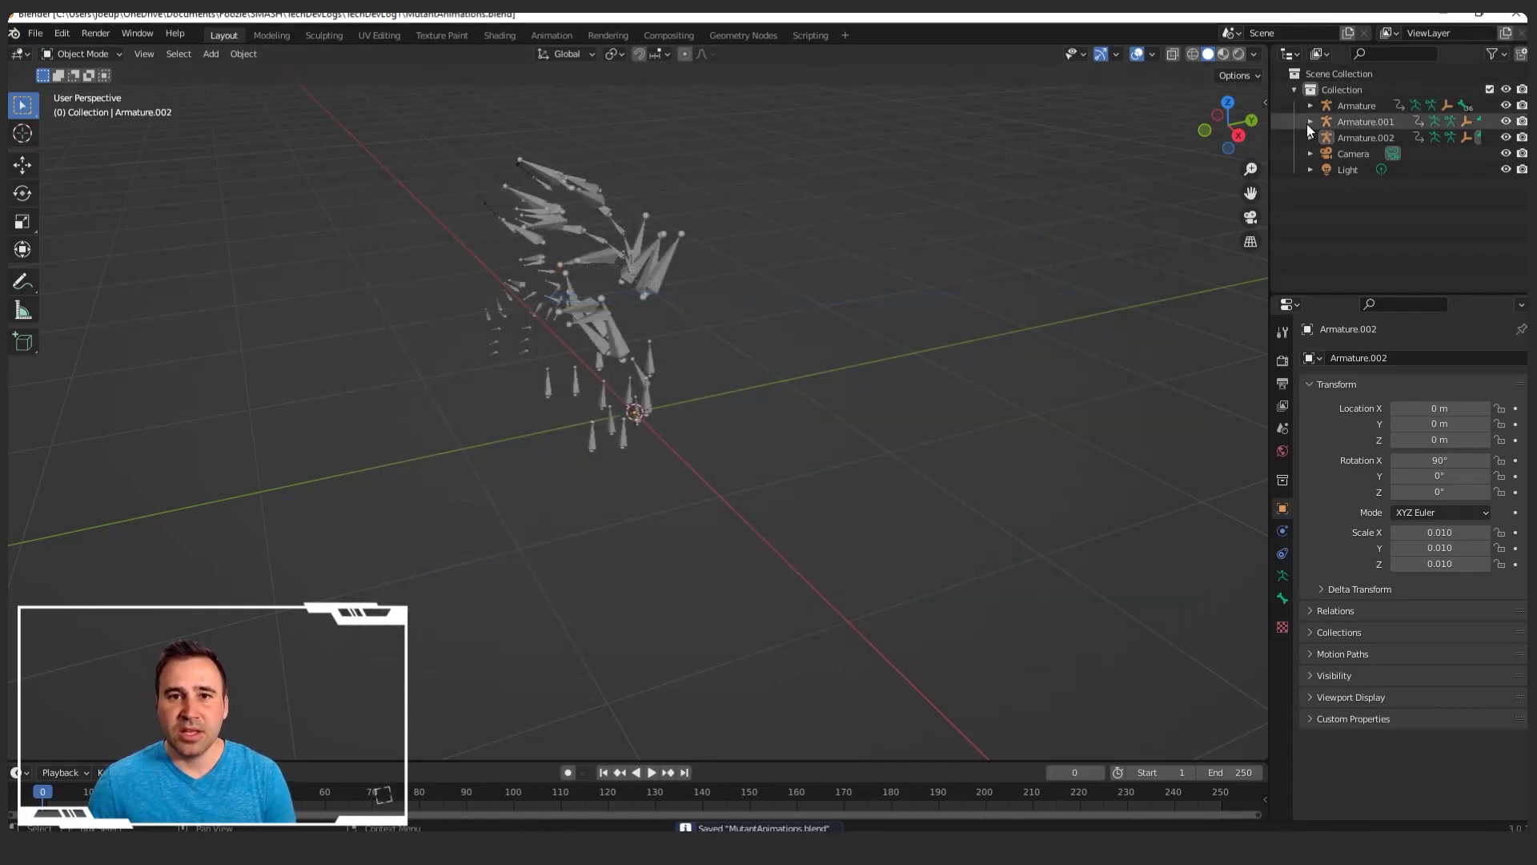
- Play Armature's mixamo action to identify it and rename it to 'dying'
left_click(1309, 121)
left_click(1311, 107)
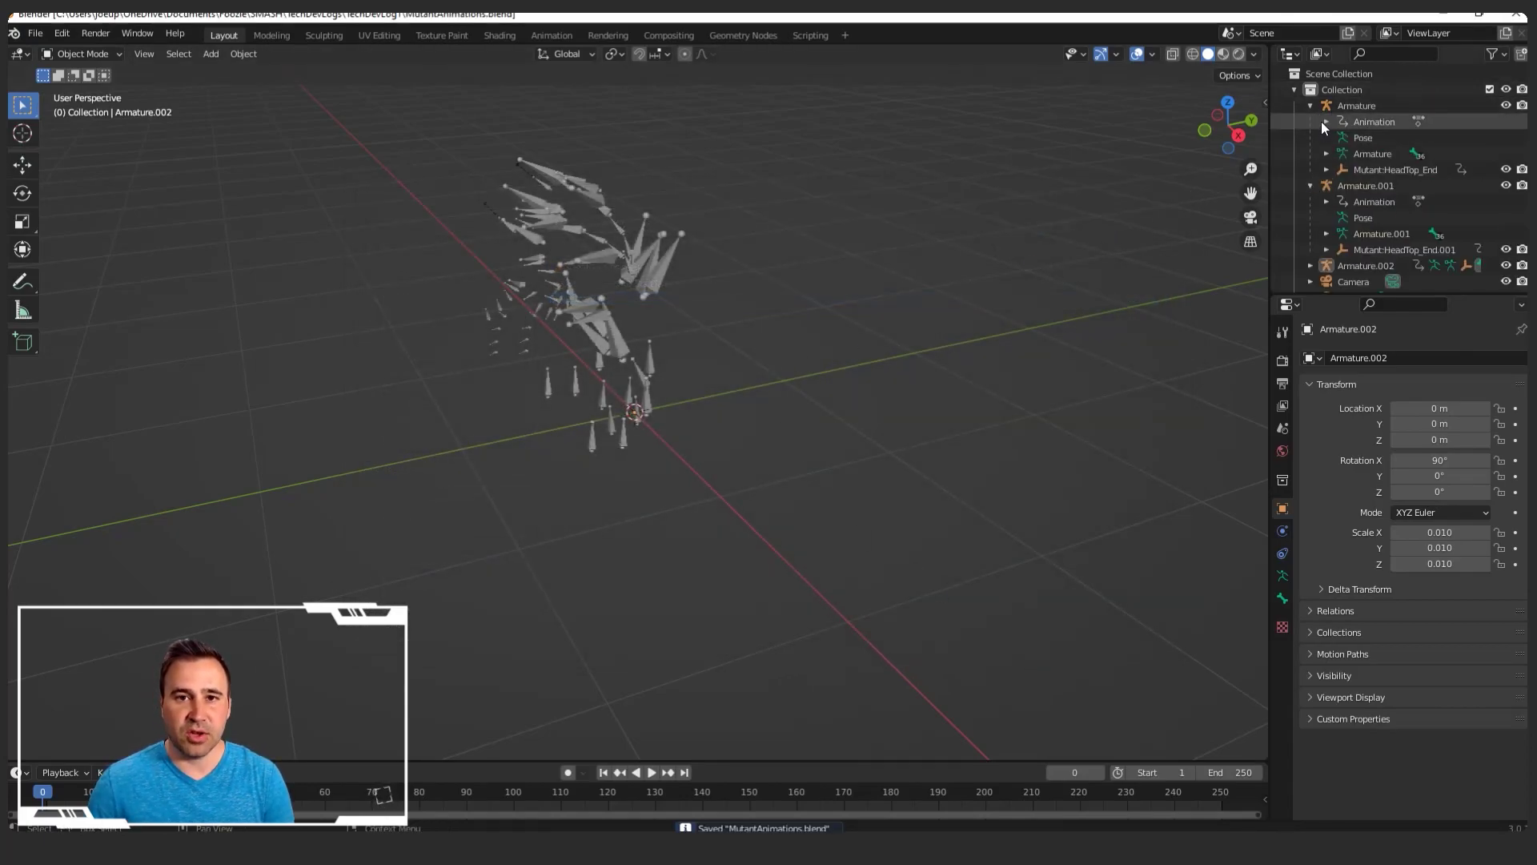
left_click(1326, 122)
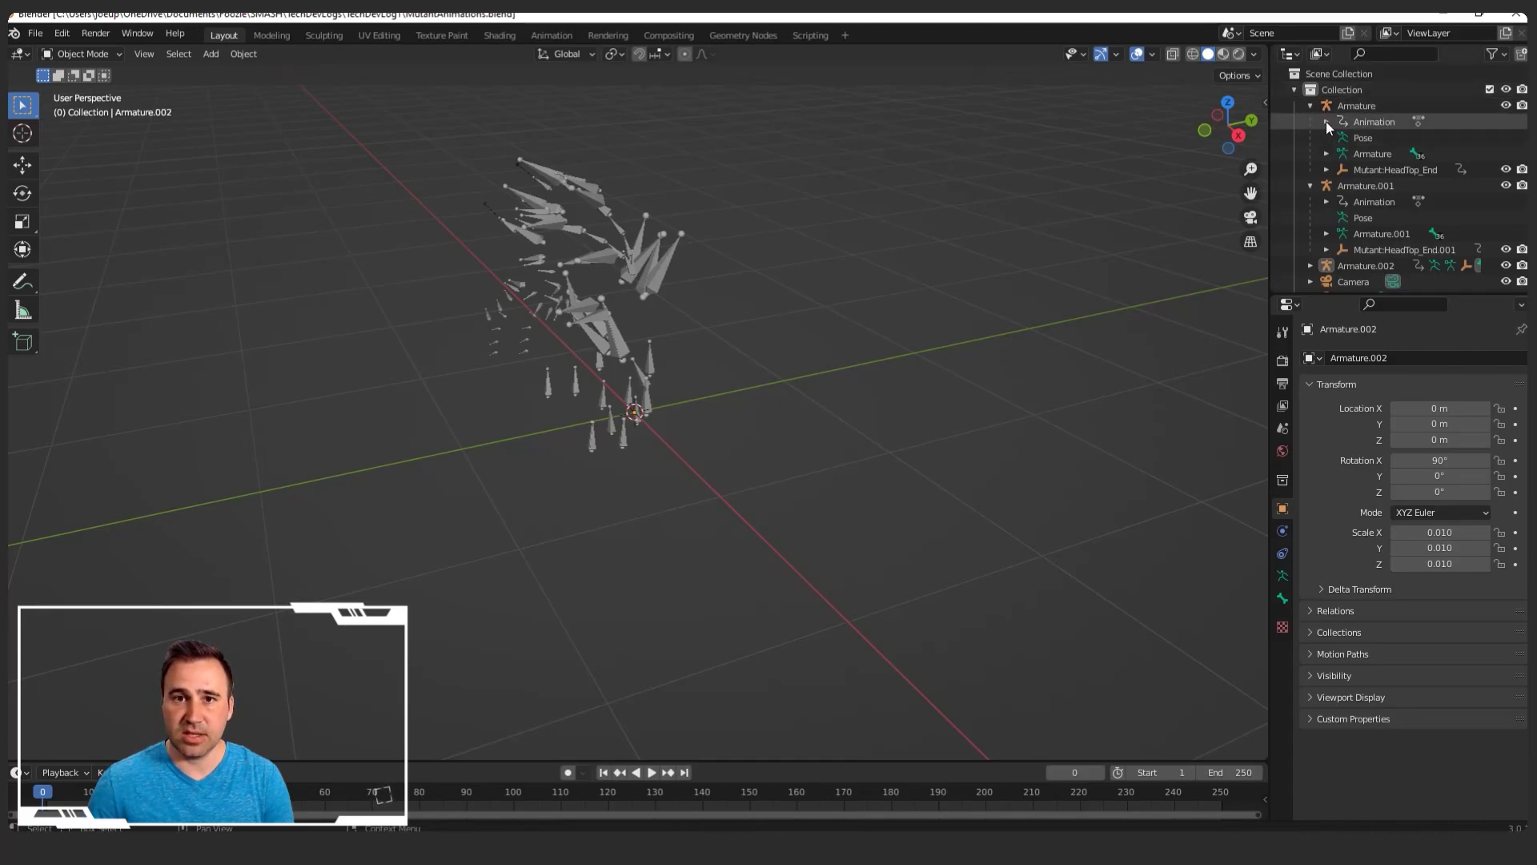
left_click(1402, 140)
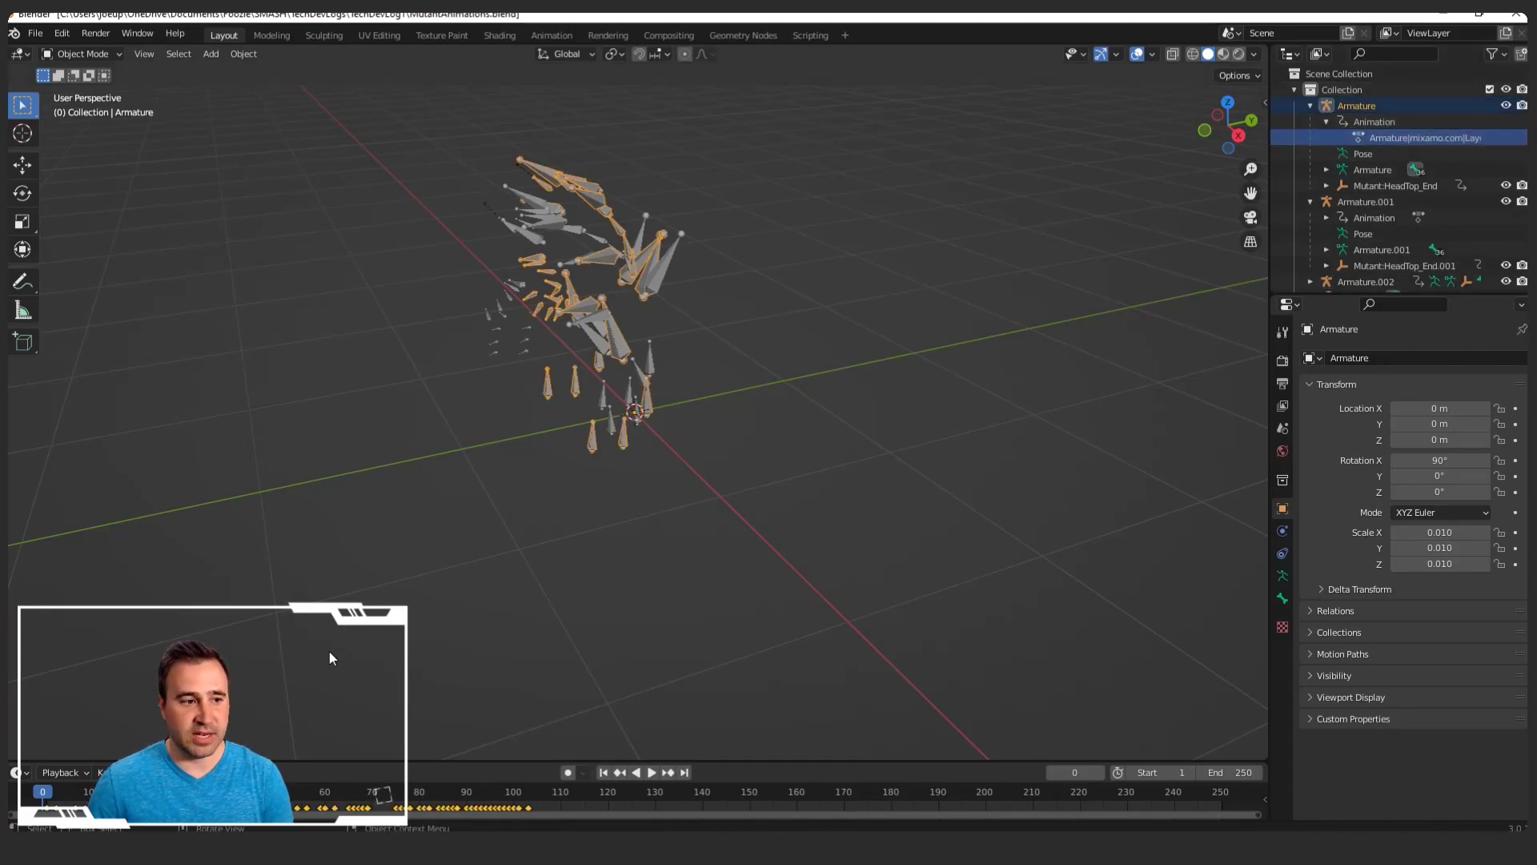
key("space")
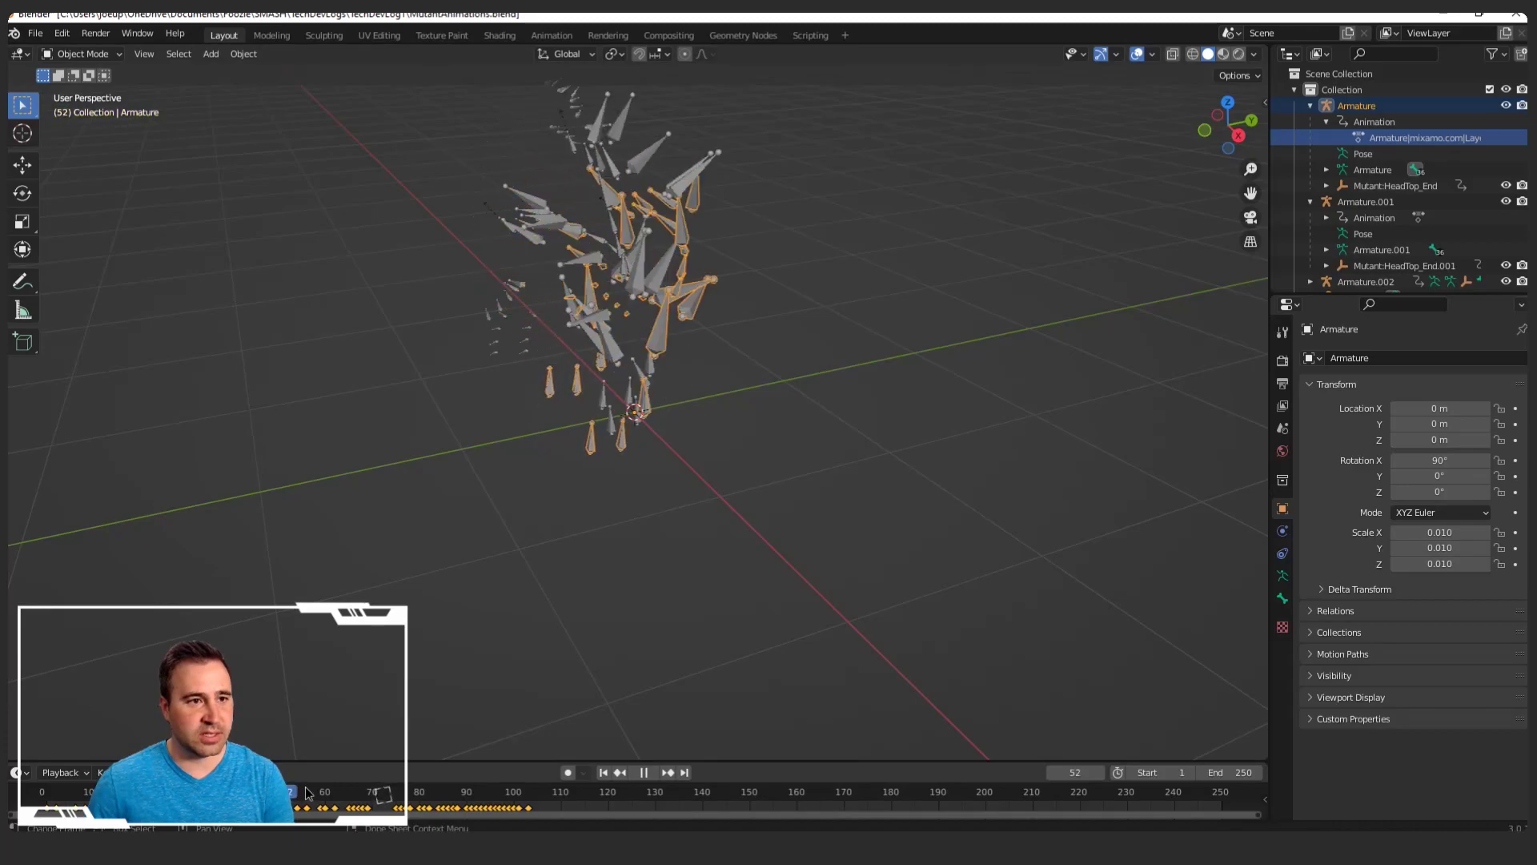
key("Escape")
right_click(1422, 138)
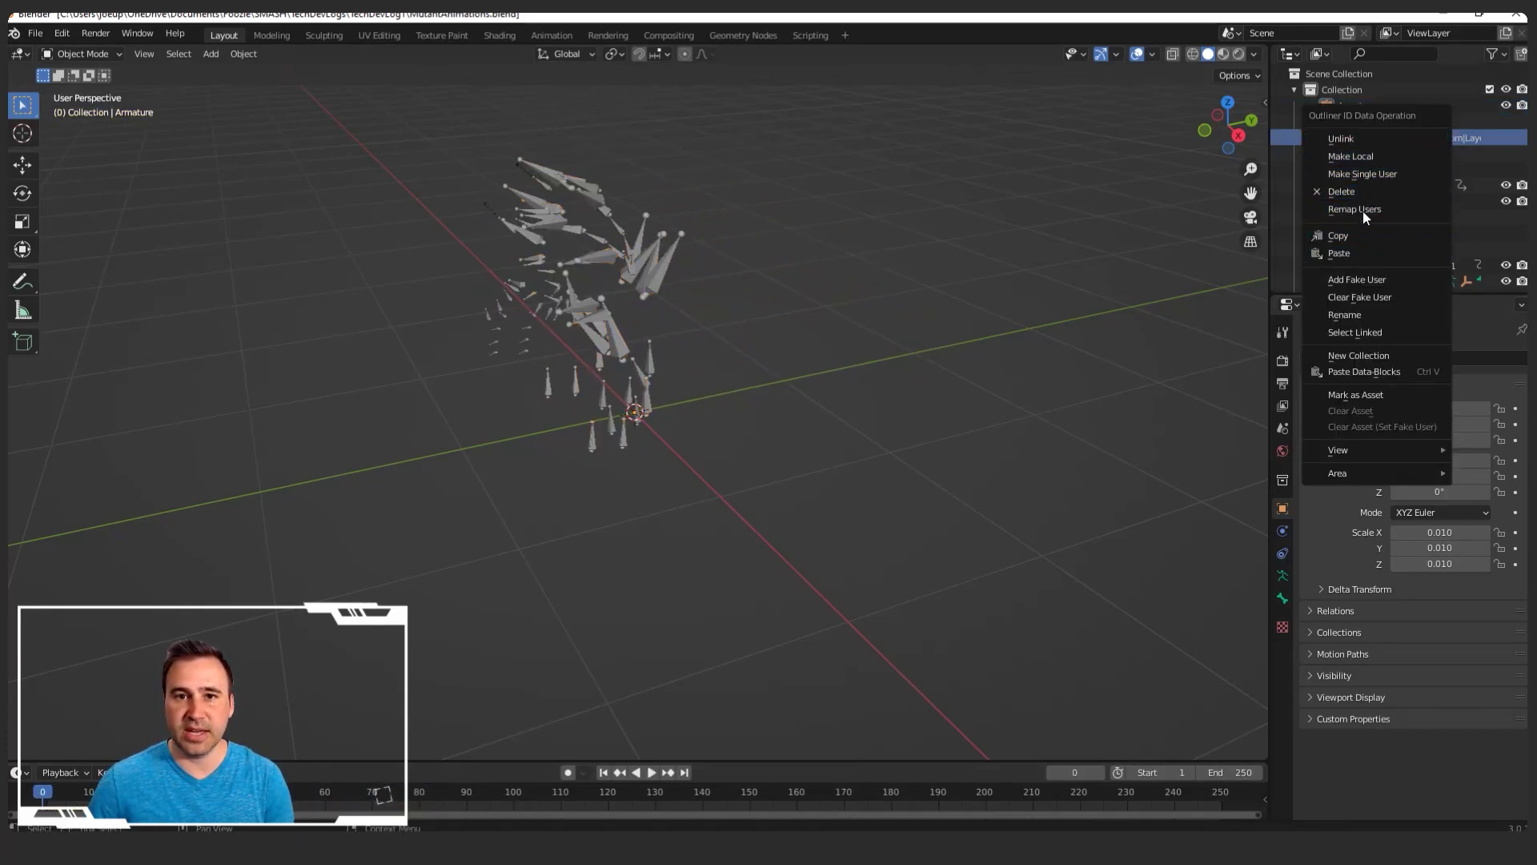
left_click(1375, 315)
type("dyin")
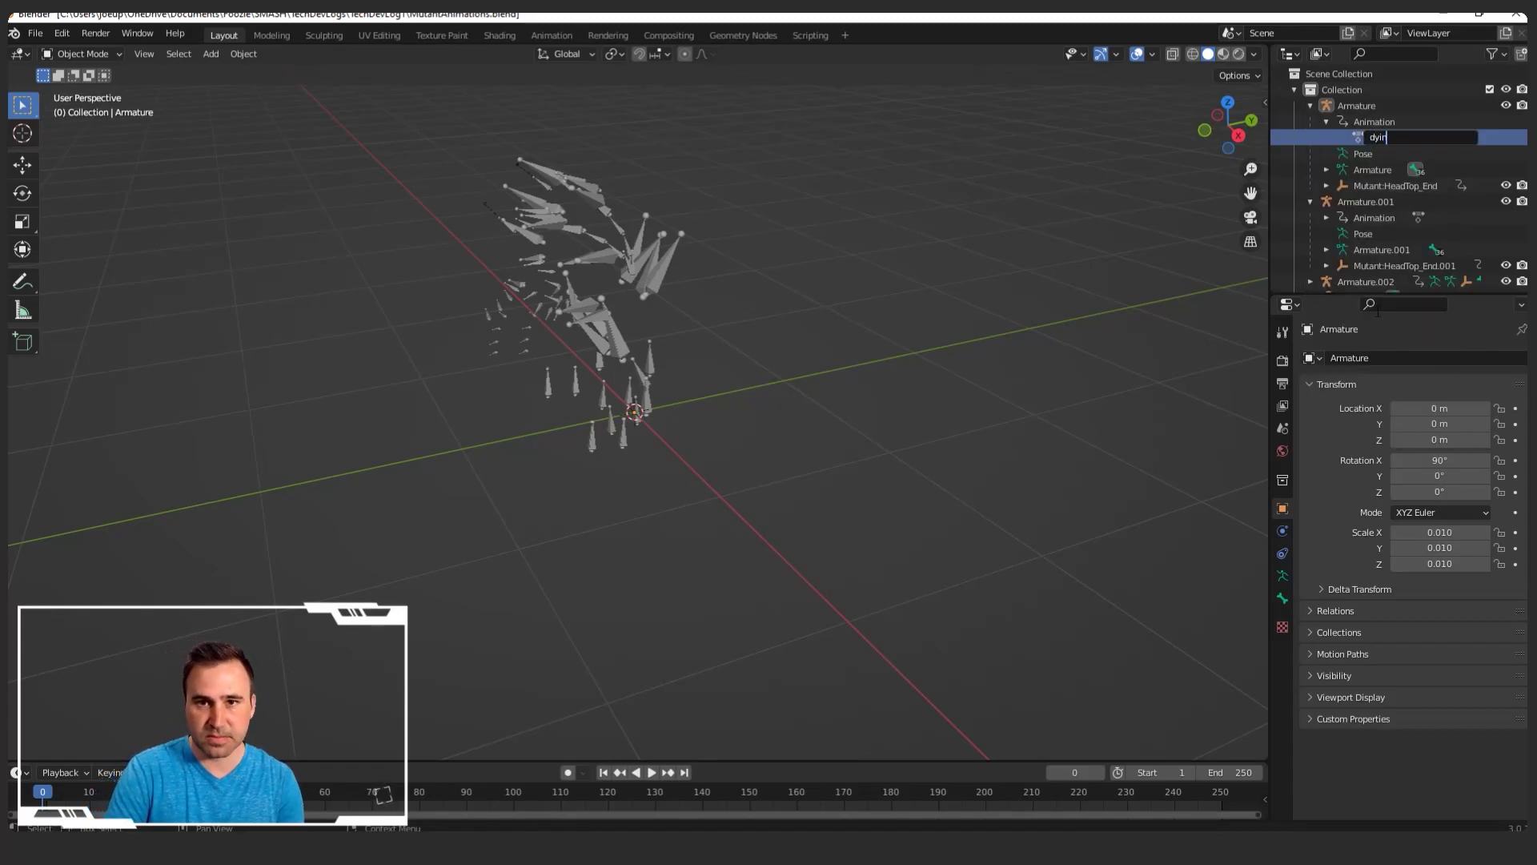
type("g")
key("Return")
- Rename Armature.001's mixamo action to 'idle'
scroll(1361, 224, "down", 1)
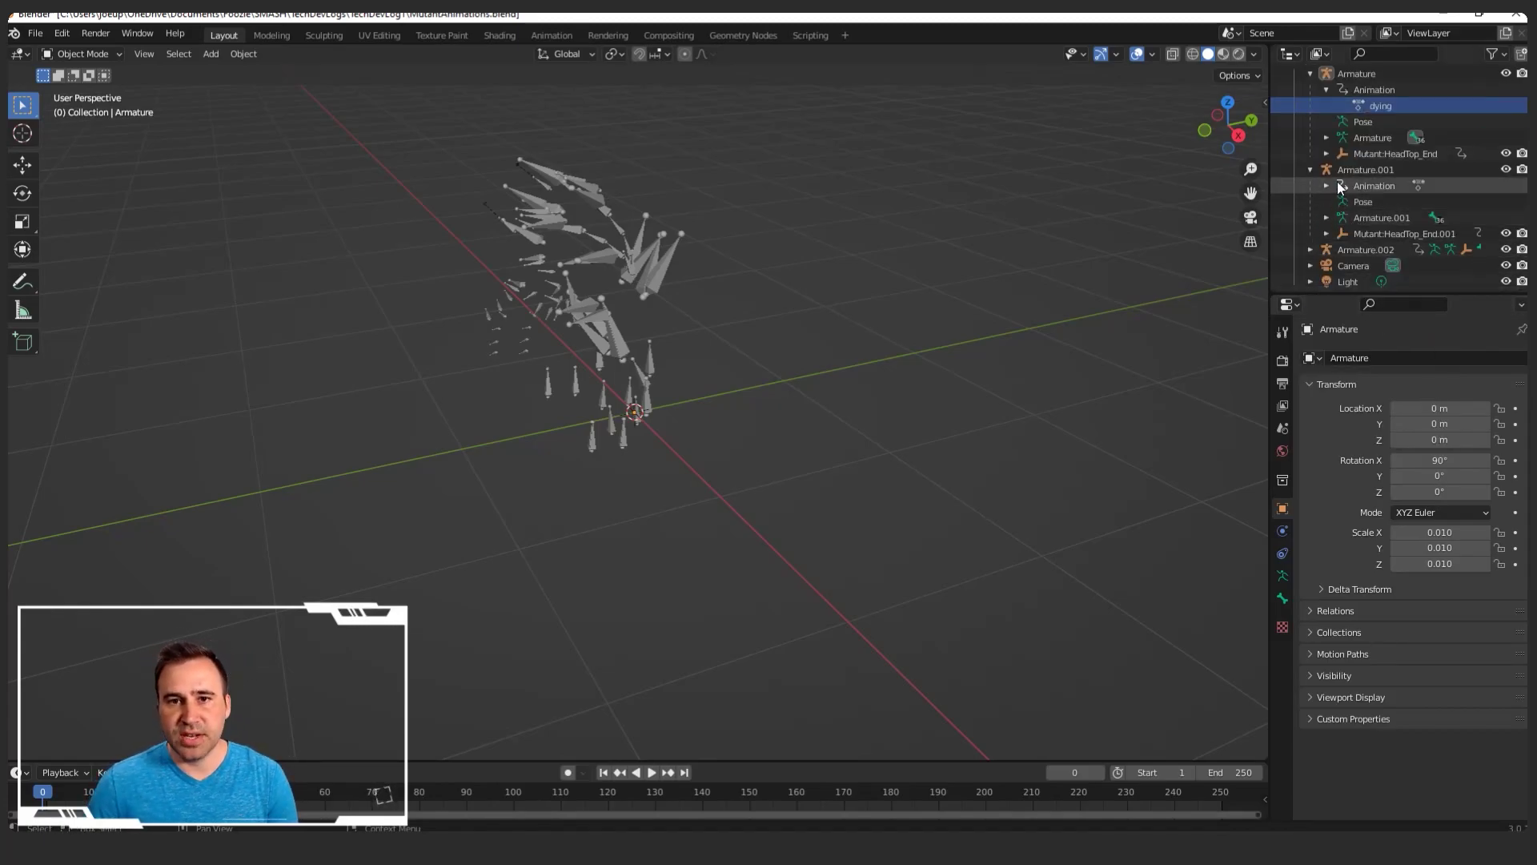
left_click(1339, 185)
left_click(1387, 199)
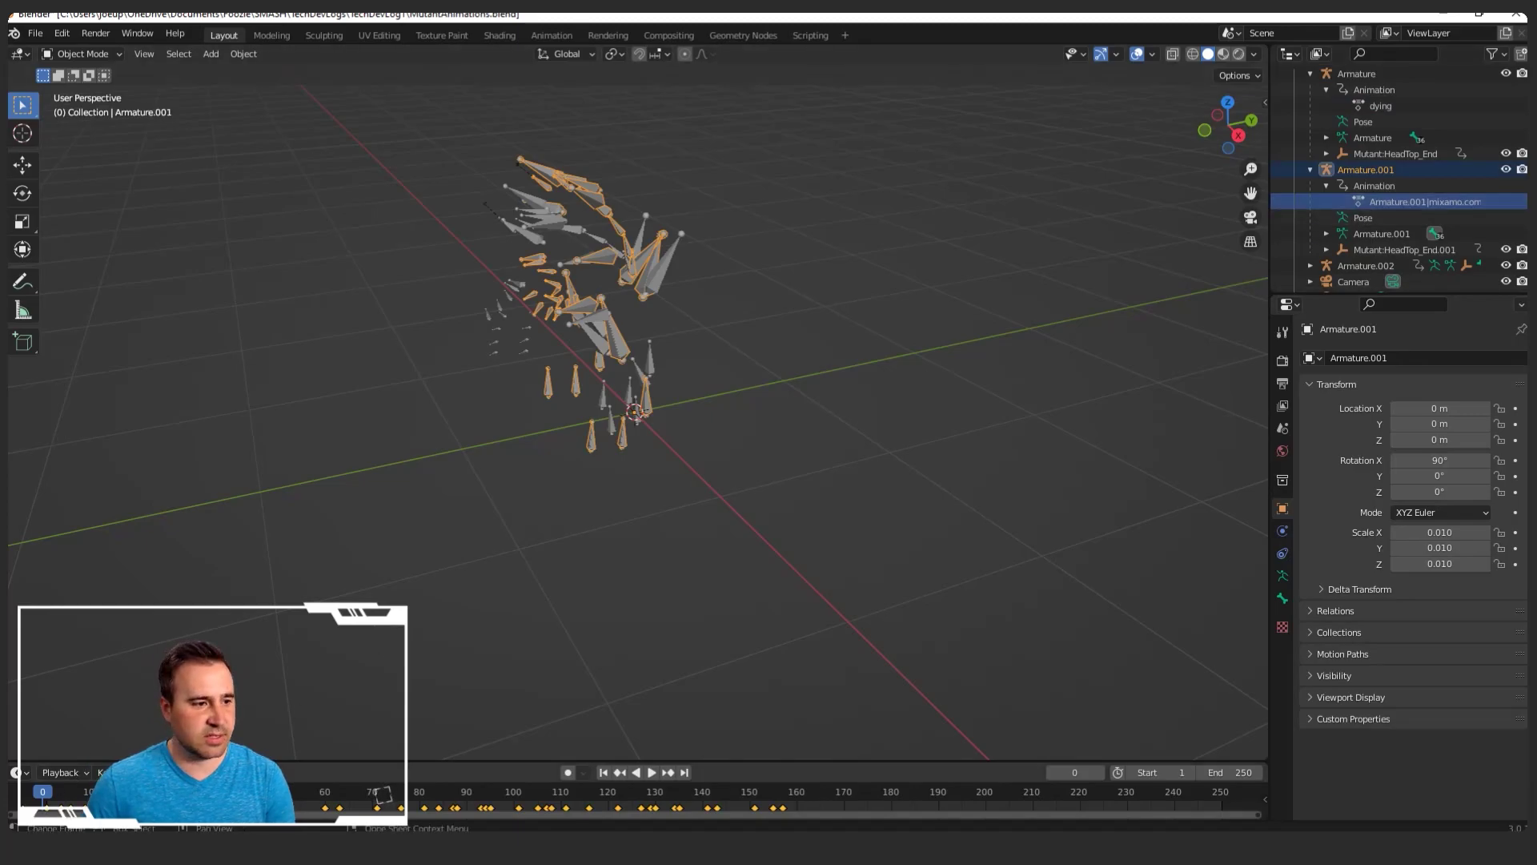
key("space")
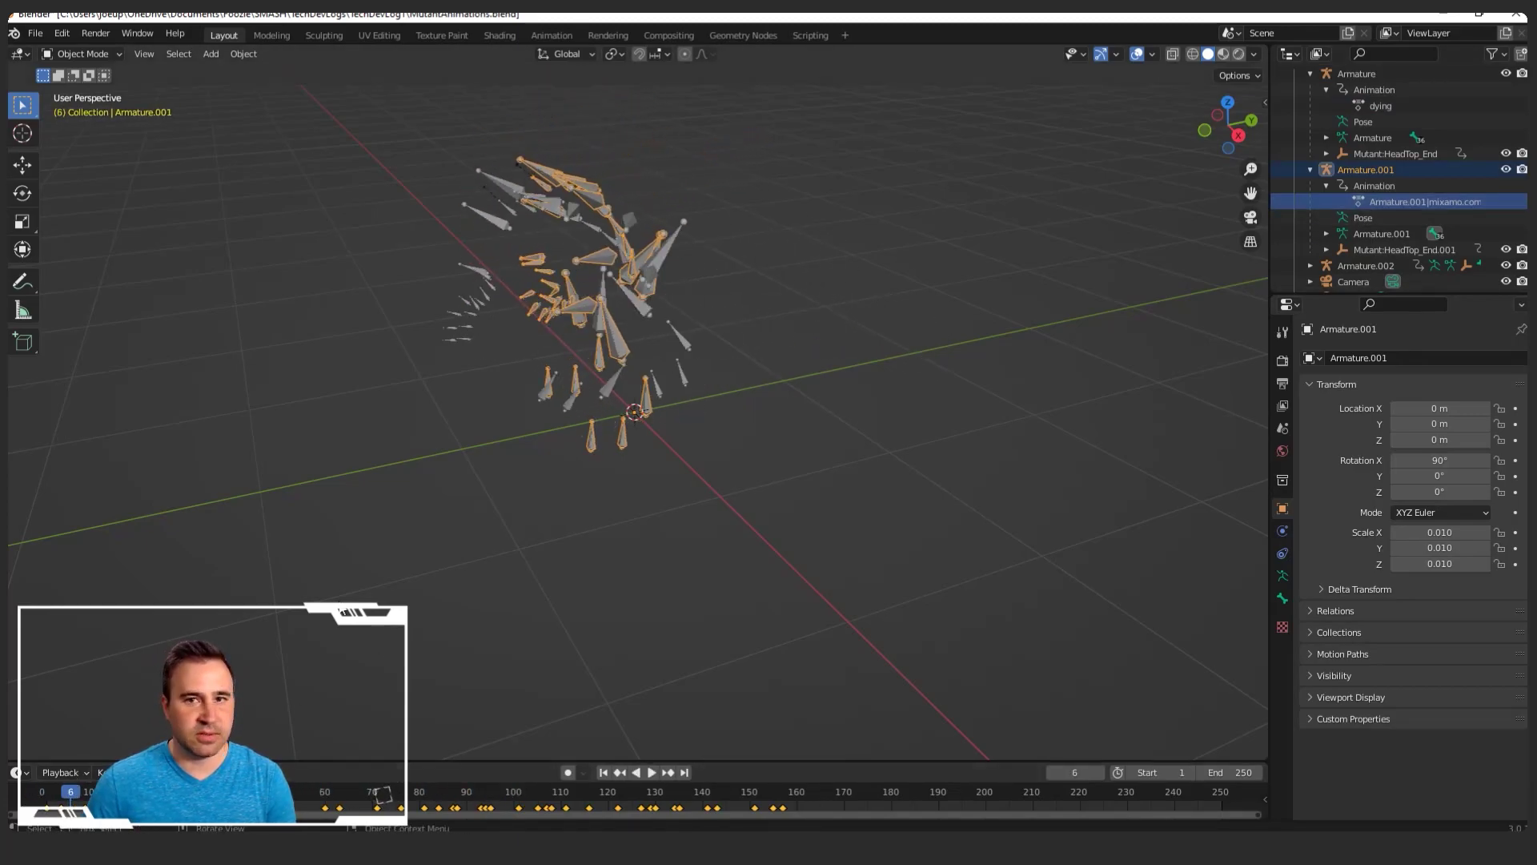
right_click(1397, 201)
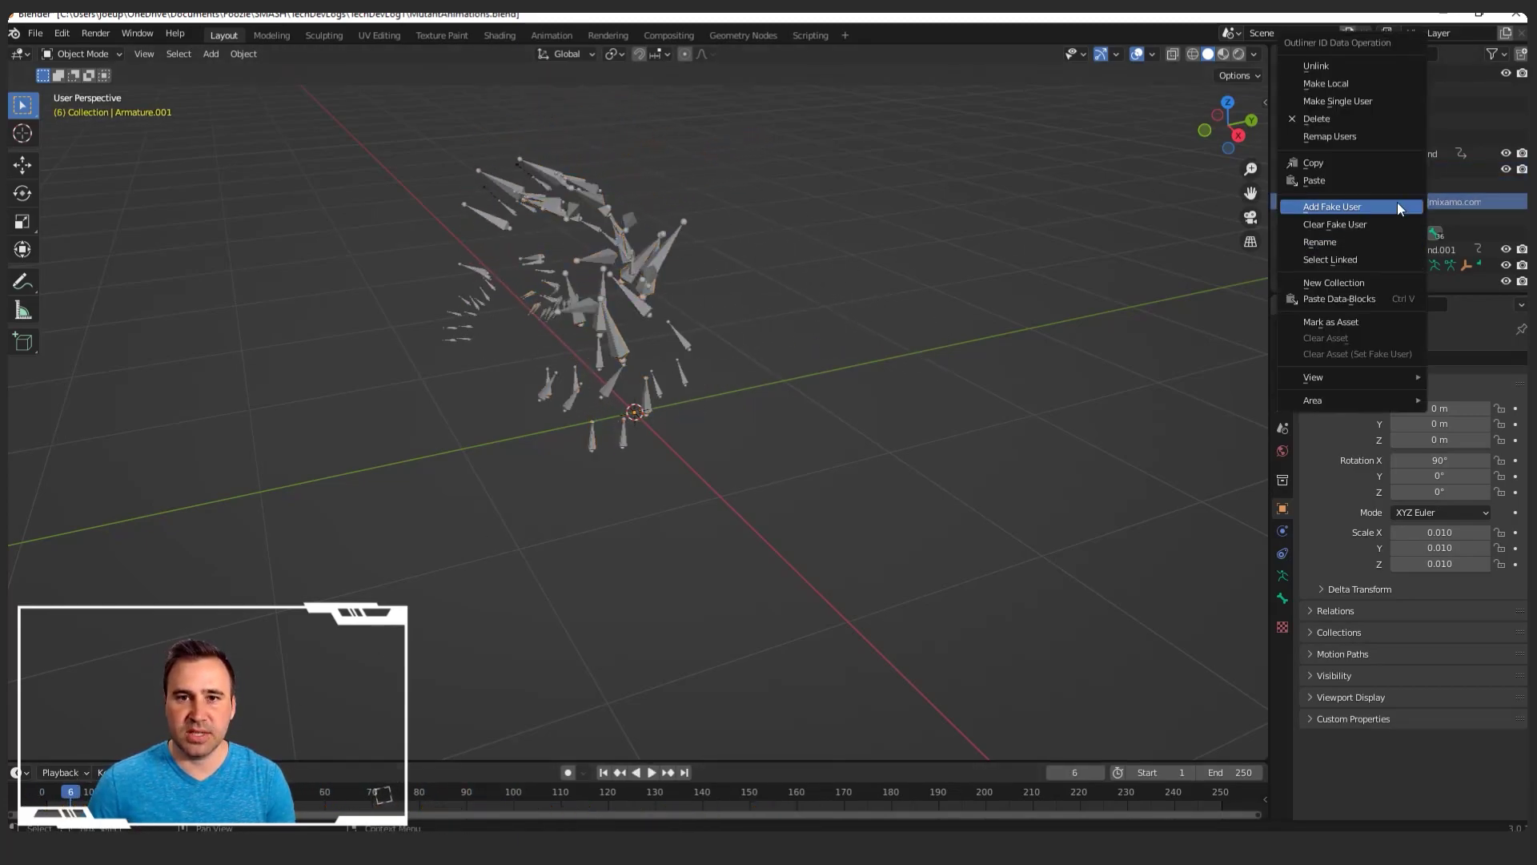
left_click(1338, 246)
type("idle")
key("Return")
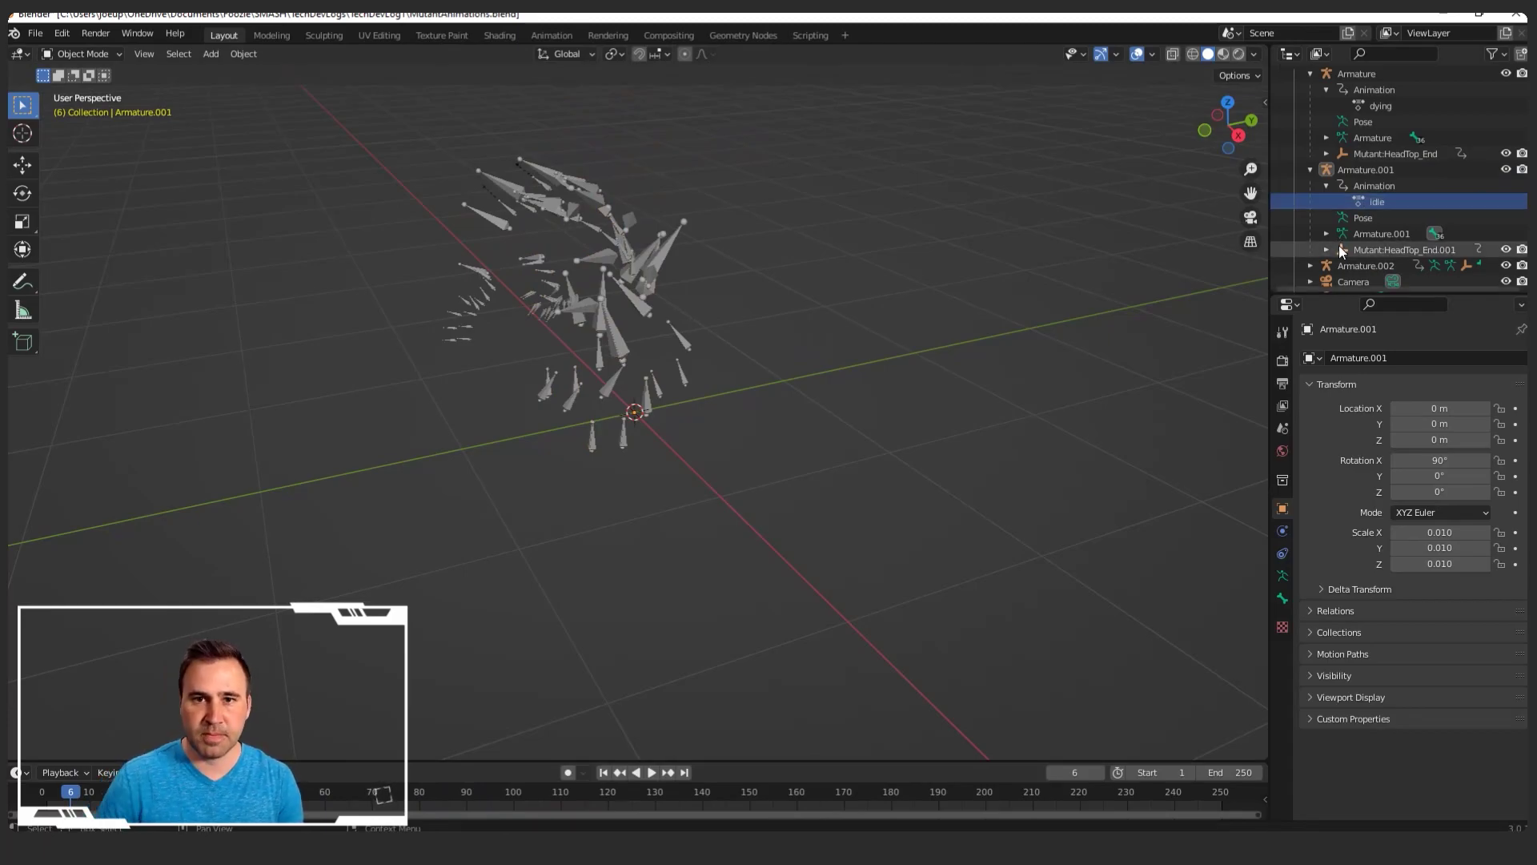
- Rename Armature.002's mixamo action to 'run'
scroll(1339, 245, "down", 3)
left_click(1325, 229)
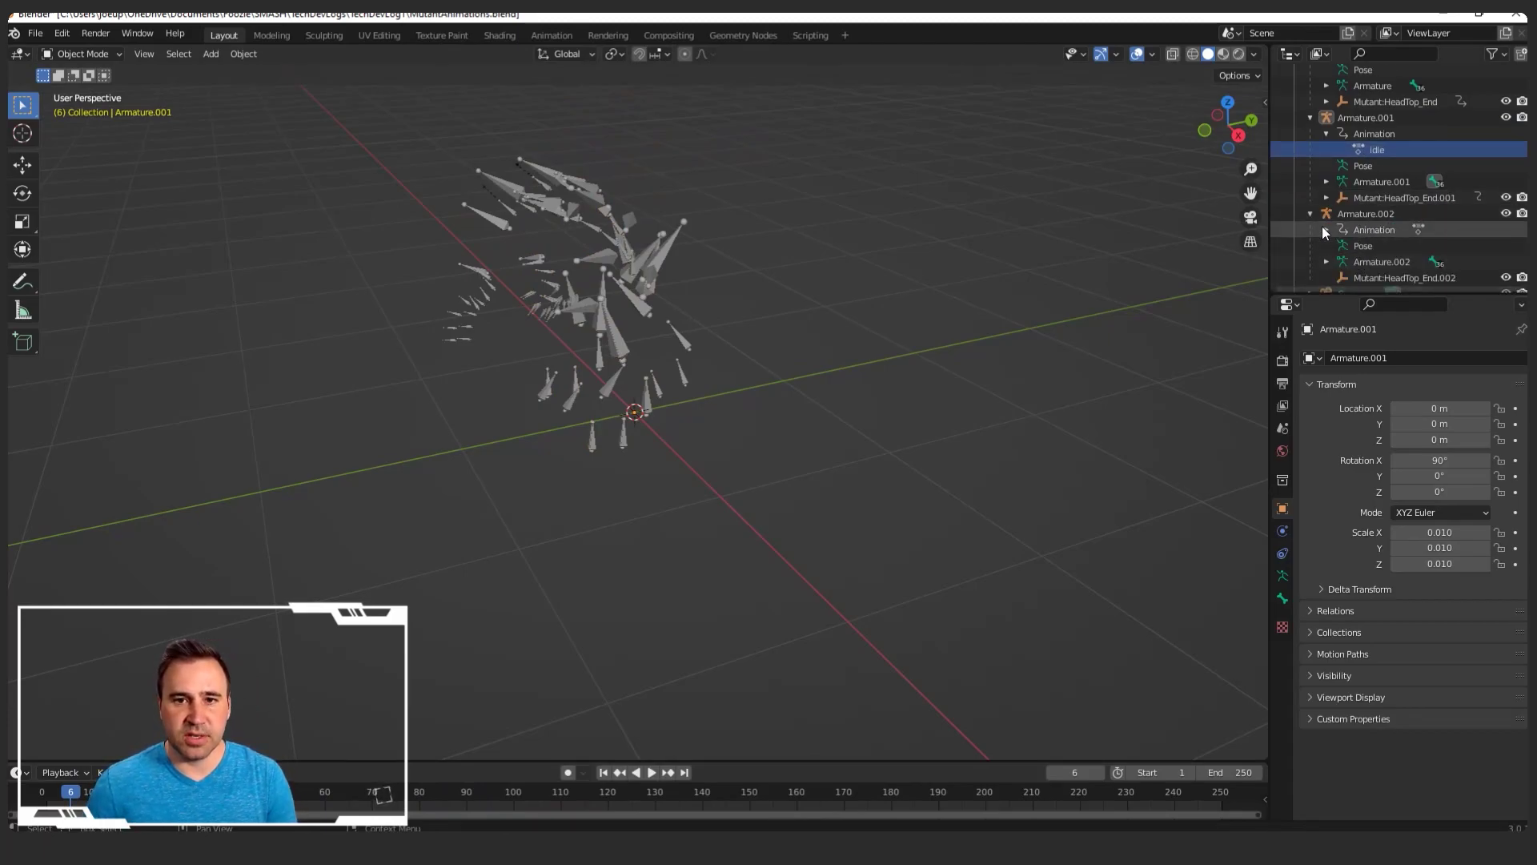
left_click(1405, 248)
right_click(1404, 248)
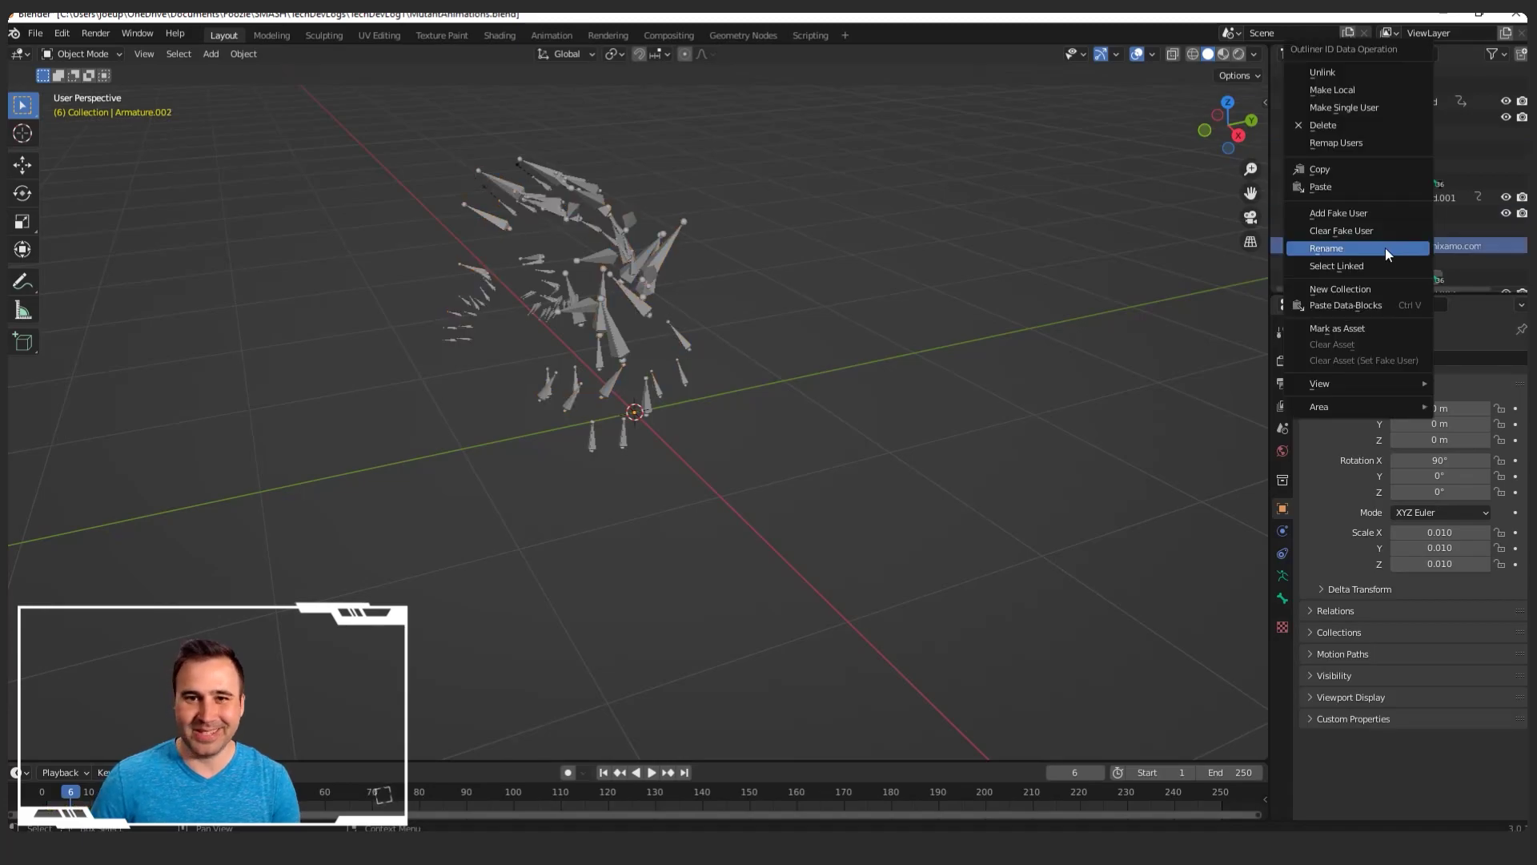
left_click(1385, 248)
type("ru")
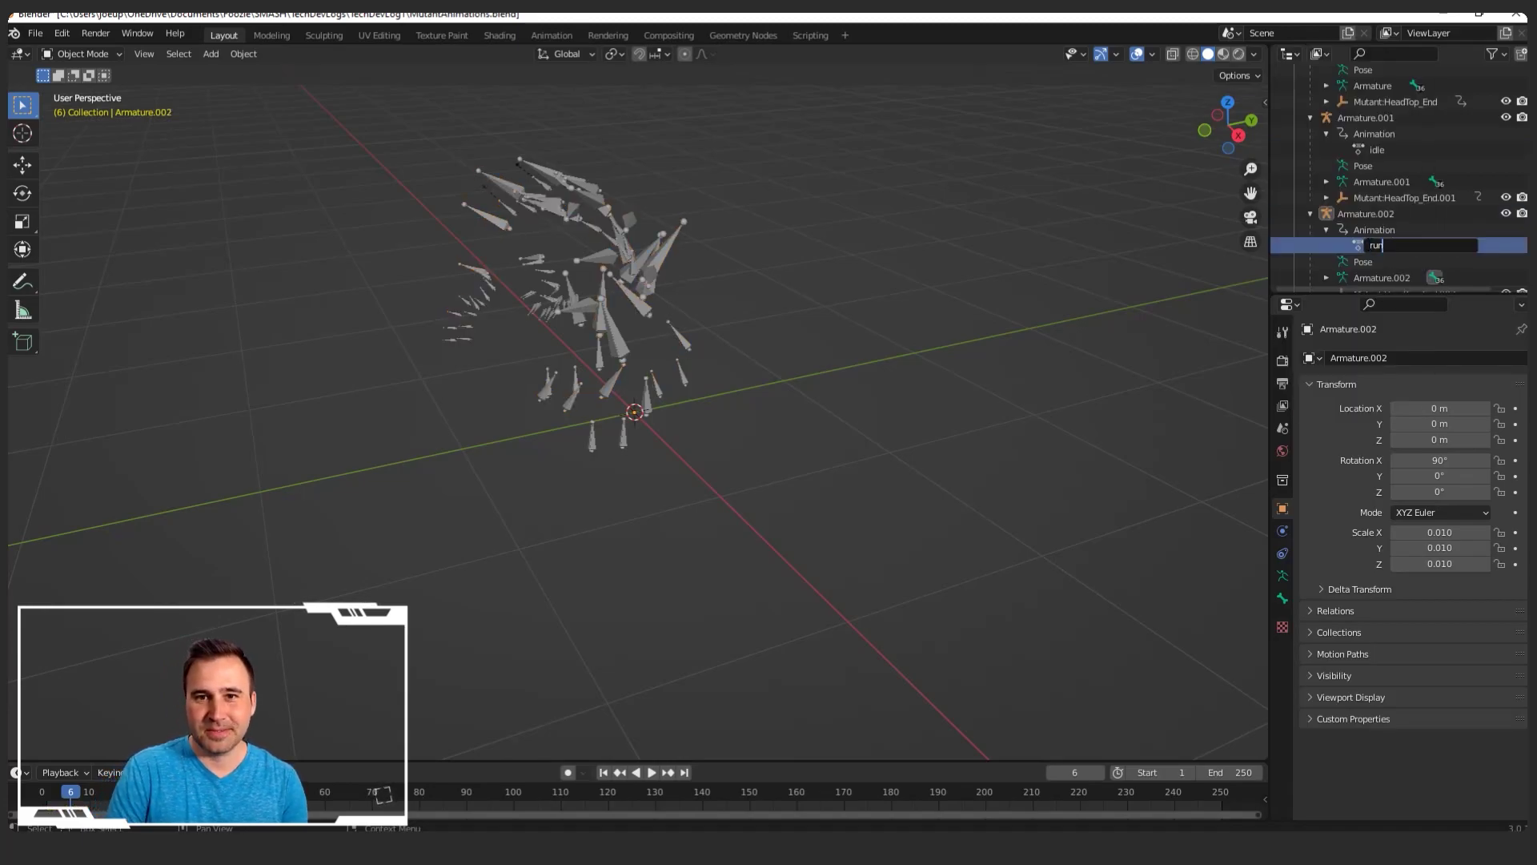
type("n")
key("Return")
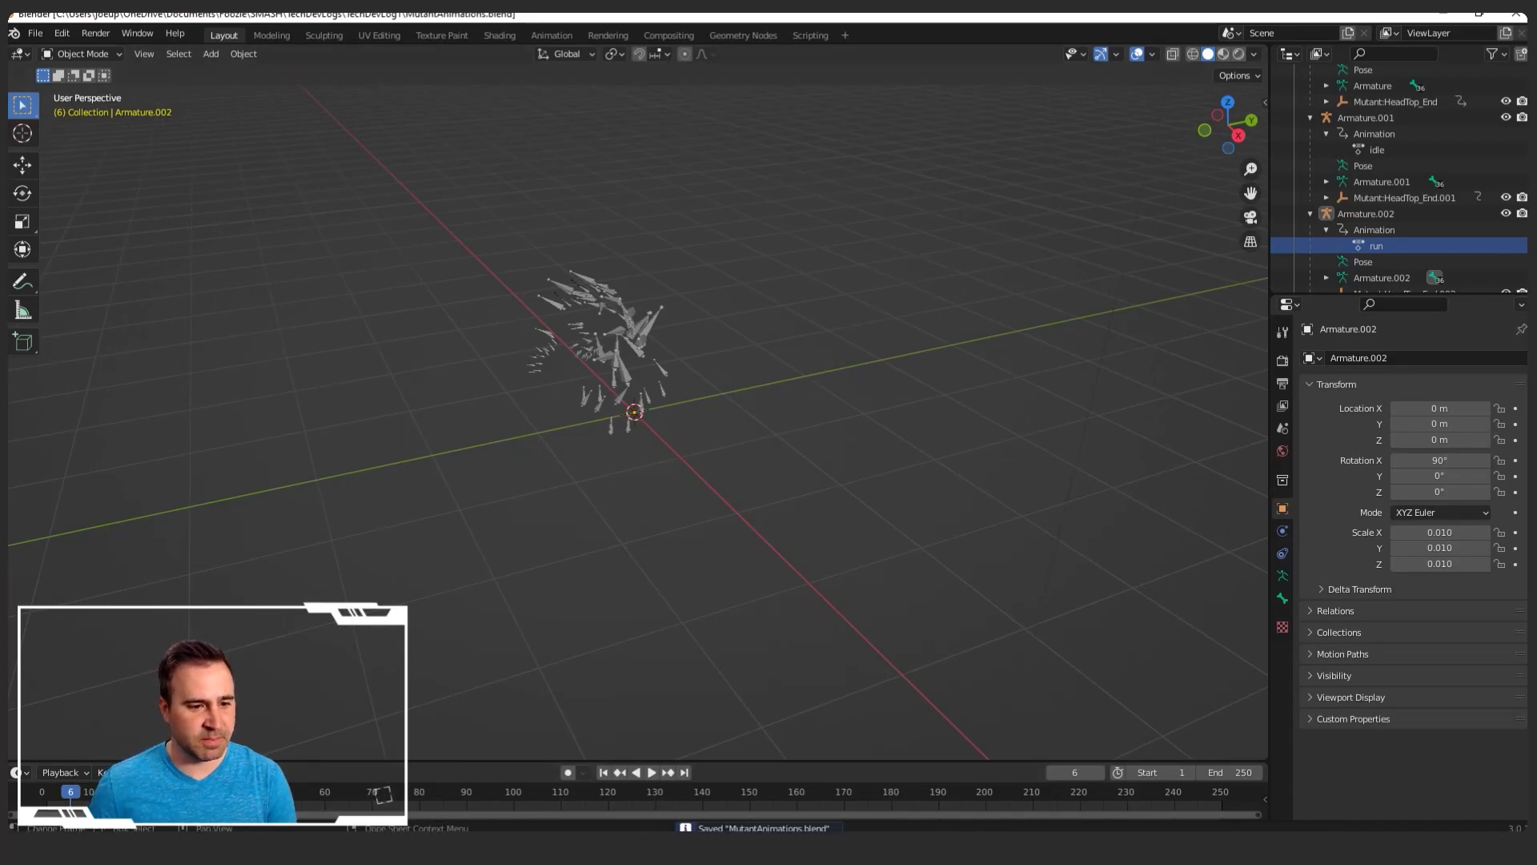
- Switch back to the sprite template Blender window showing the mutant armature
mouse_move(686, 837)
left_click(633, 796)
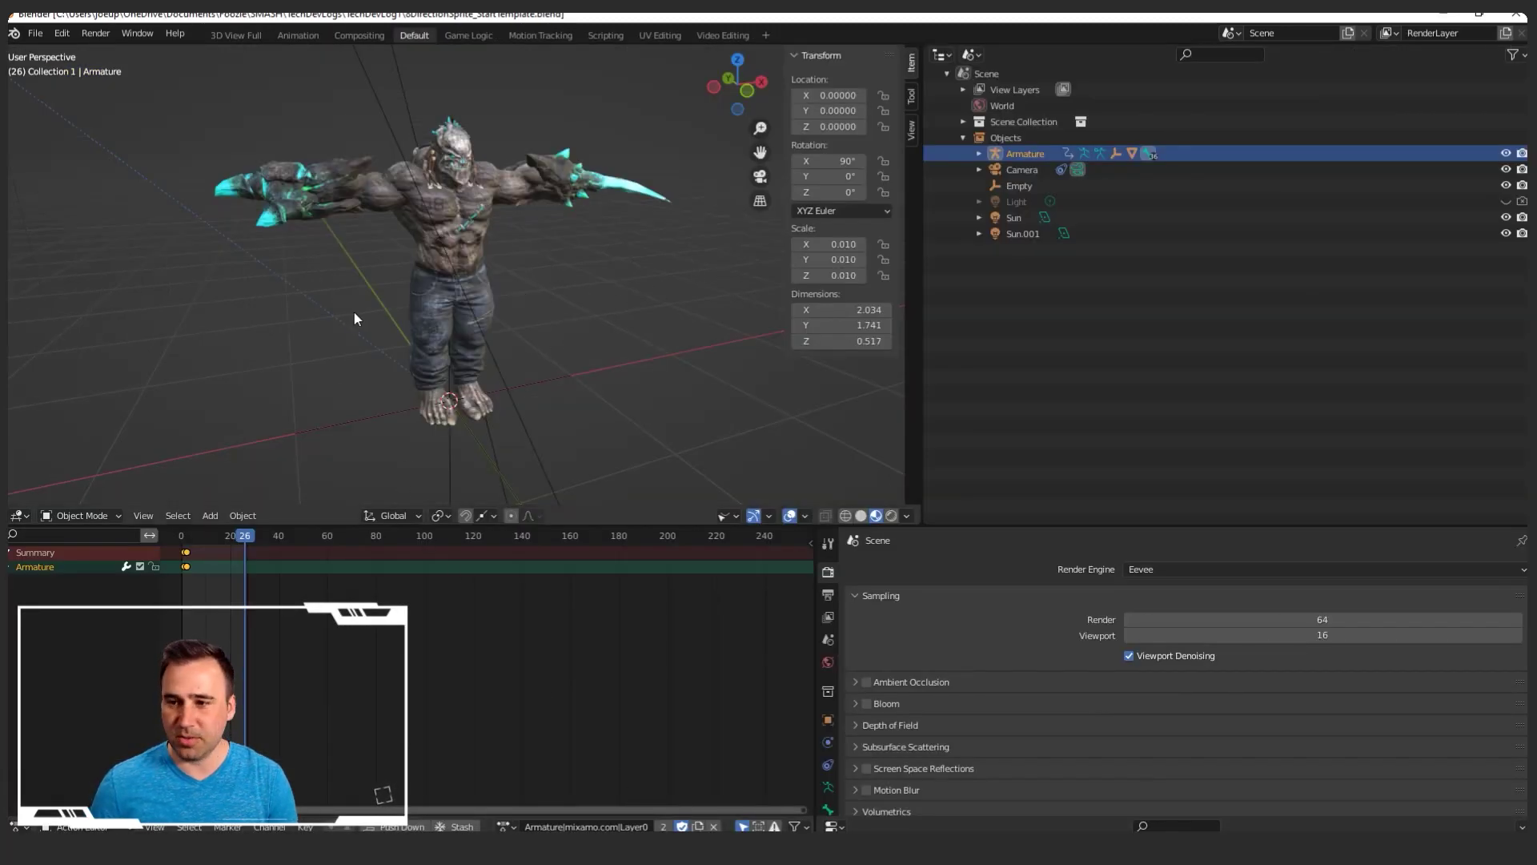
scroll(401, 148, "up", 4)
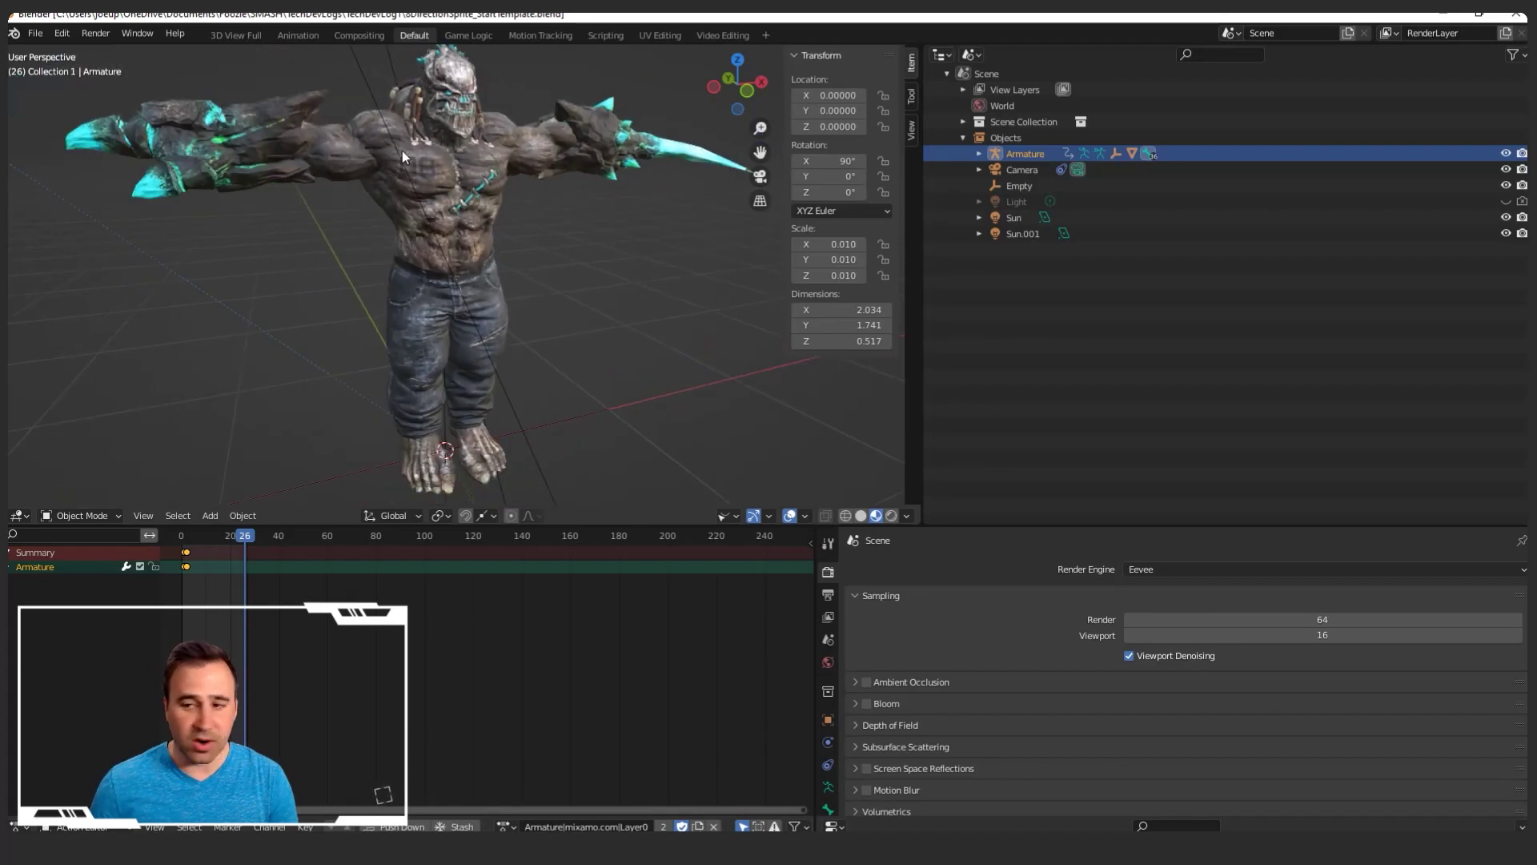
left_click(35, 35)
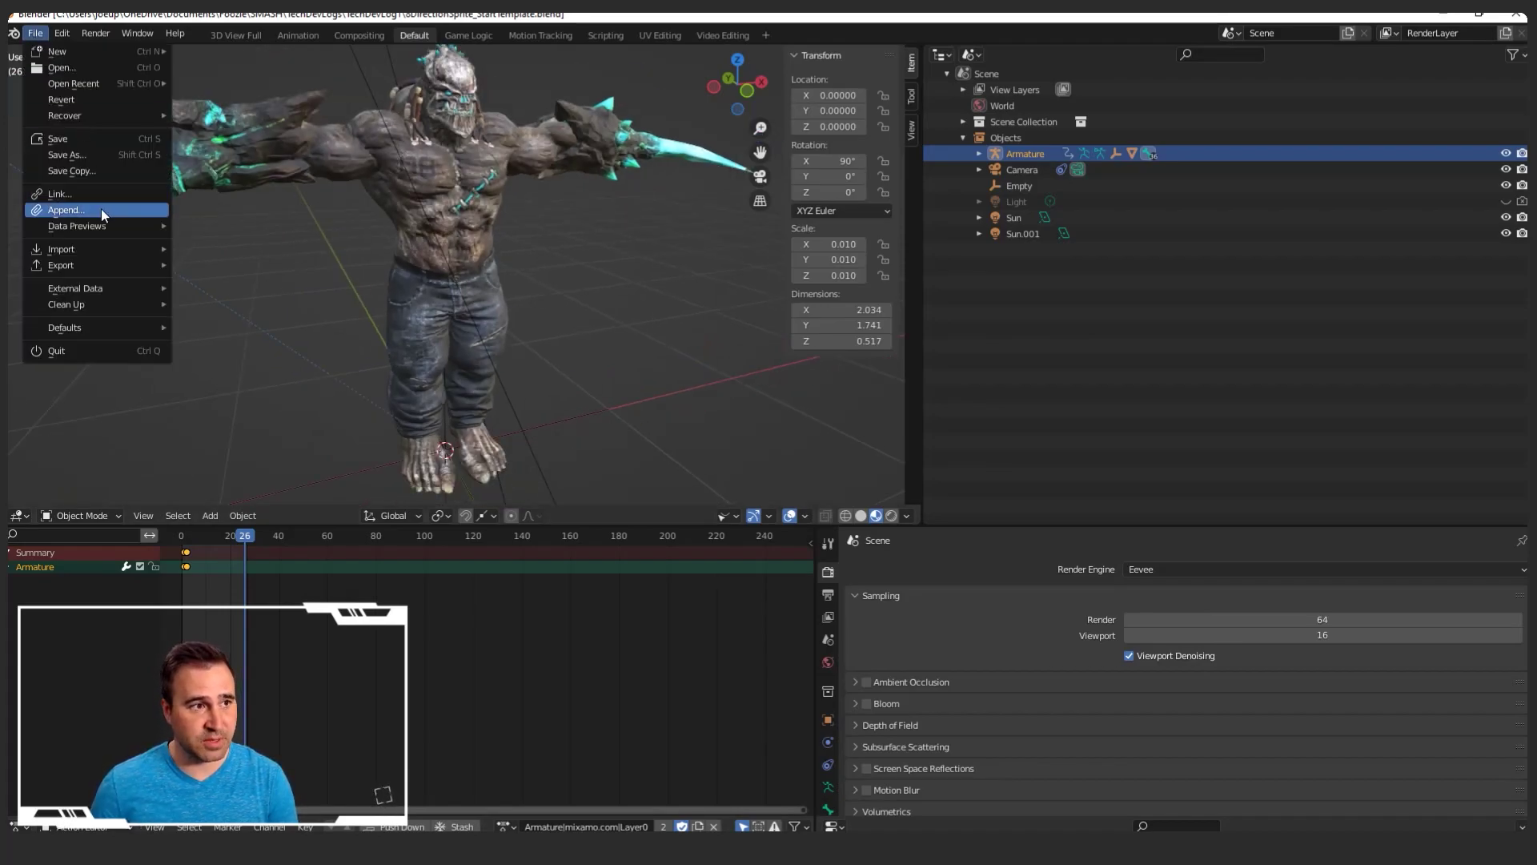
- Append the dying, idle and run actions from TechDevLog1/MutantAnimations.blend
left_click(36, 35)
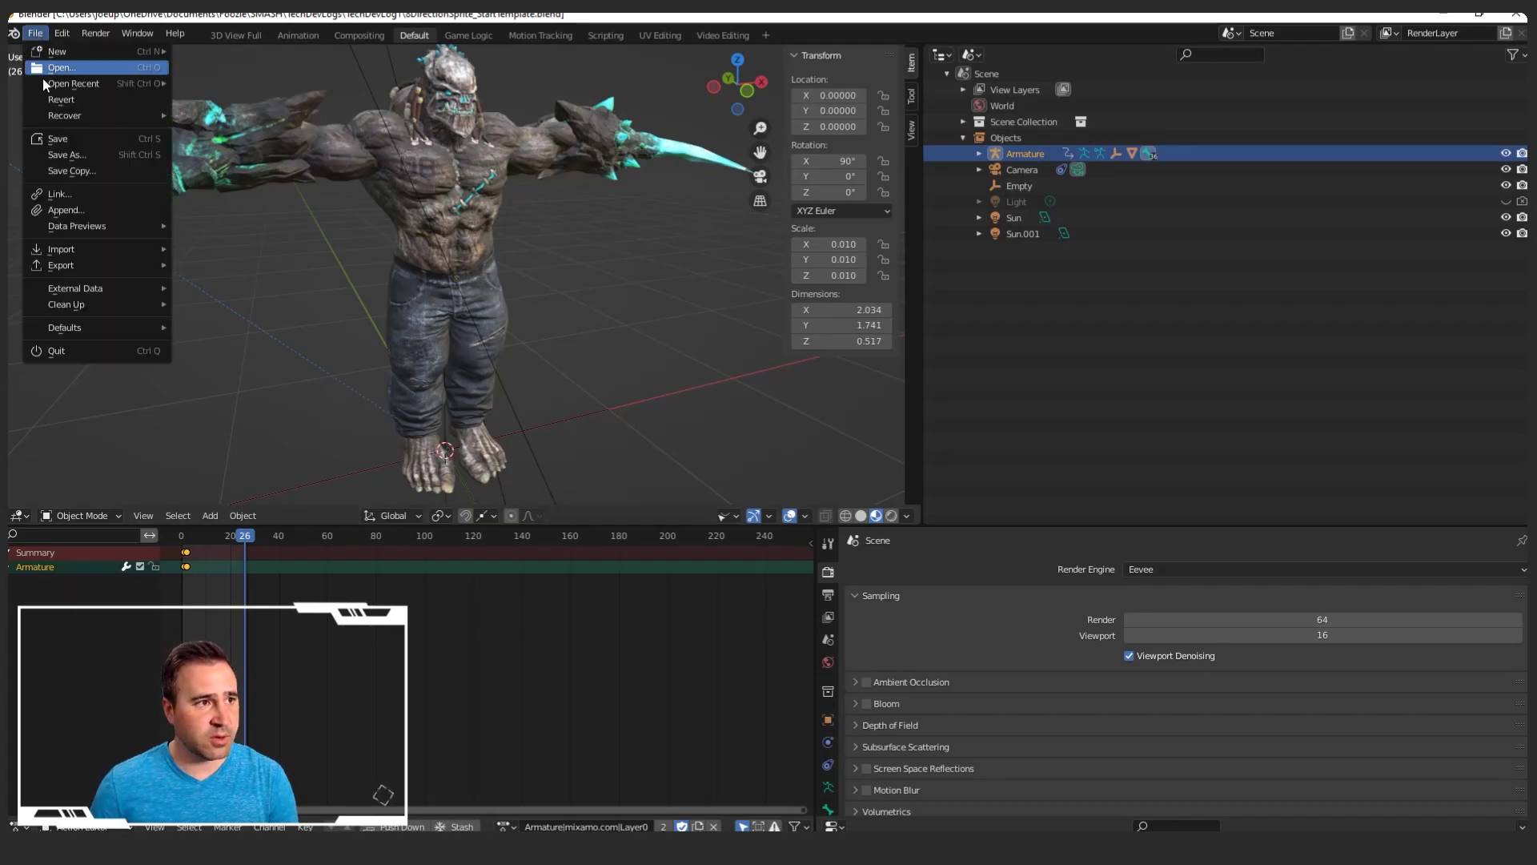
left_click(88, 210)
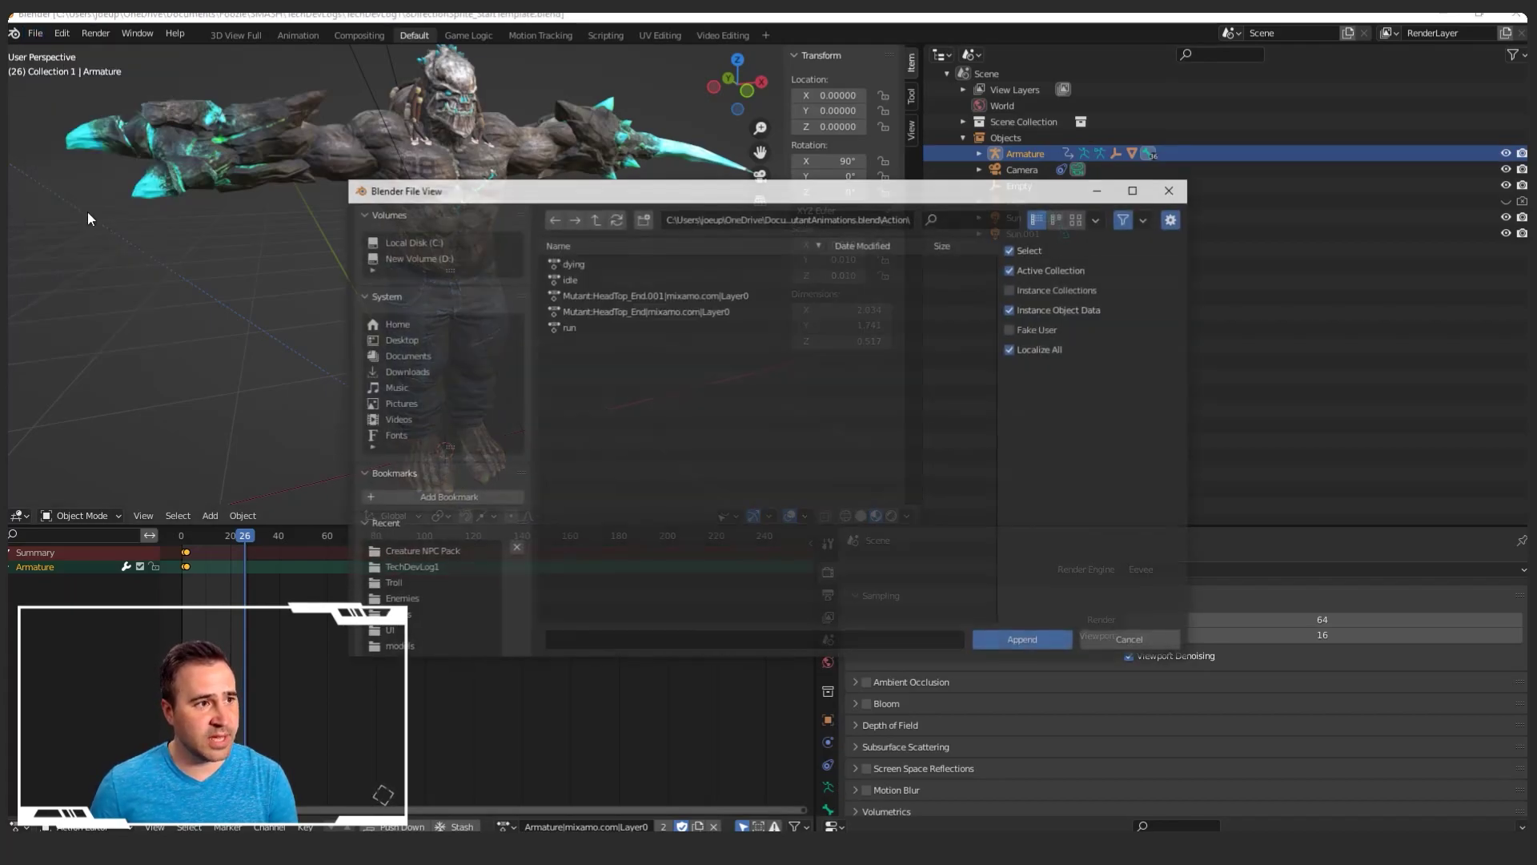
left_click(592, 218)
left_click(596, 218)
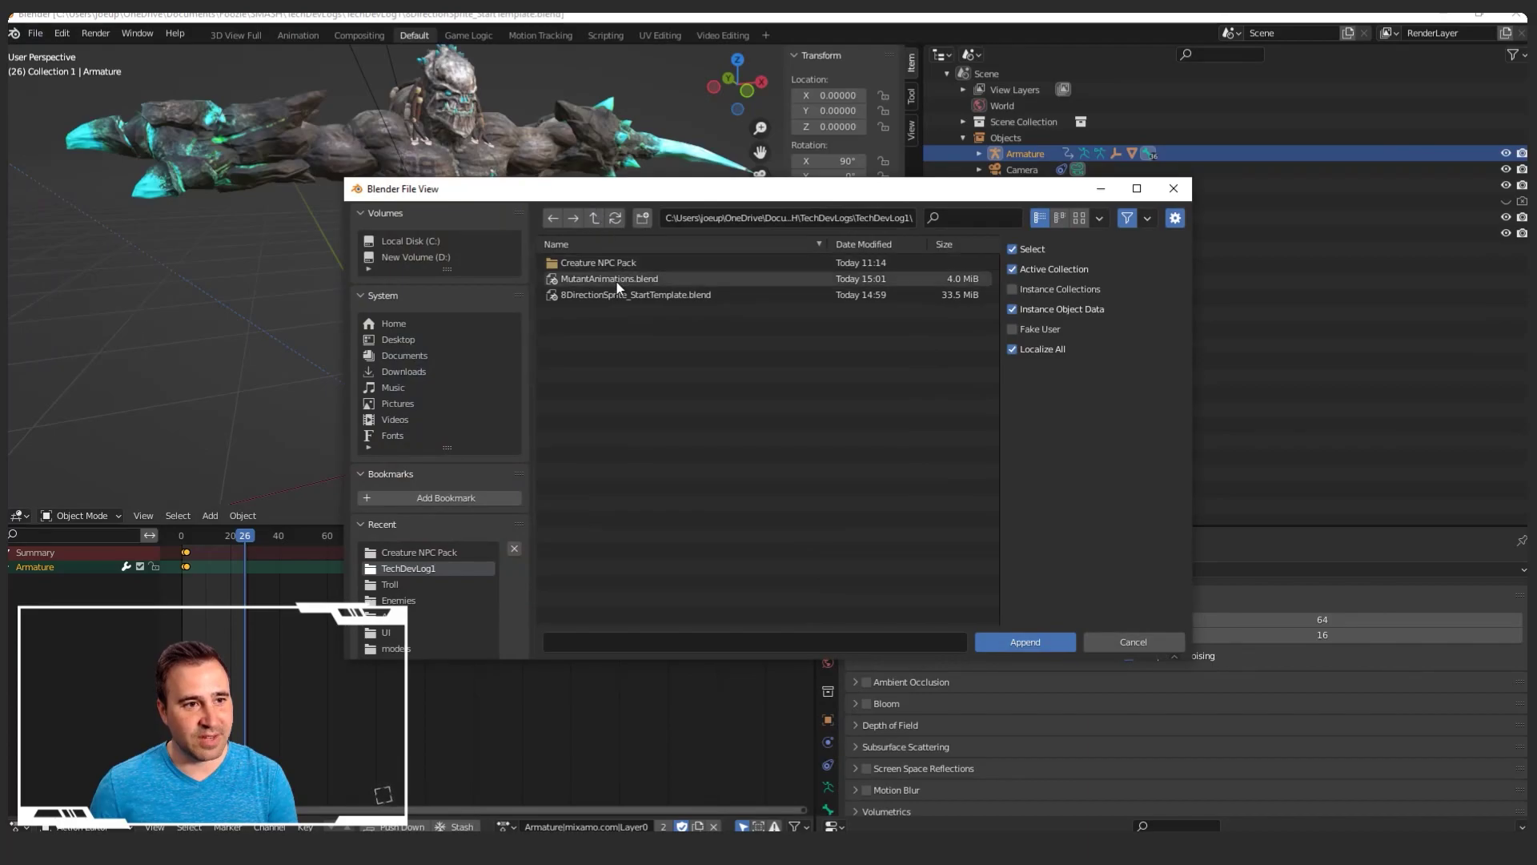
left_click(589, 278)
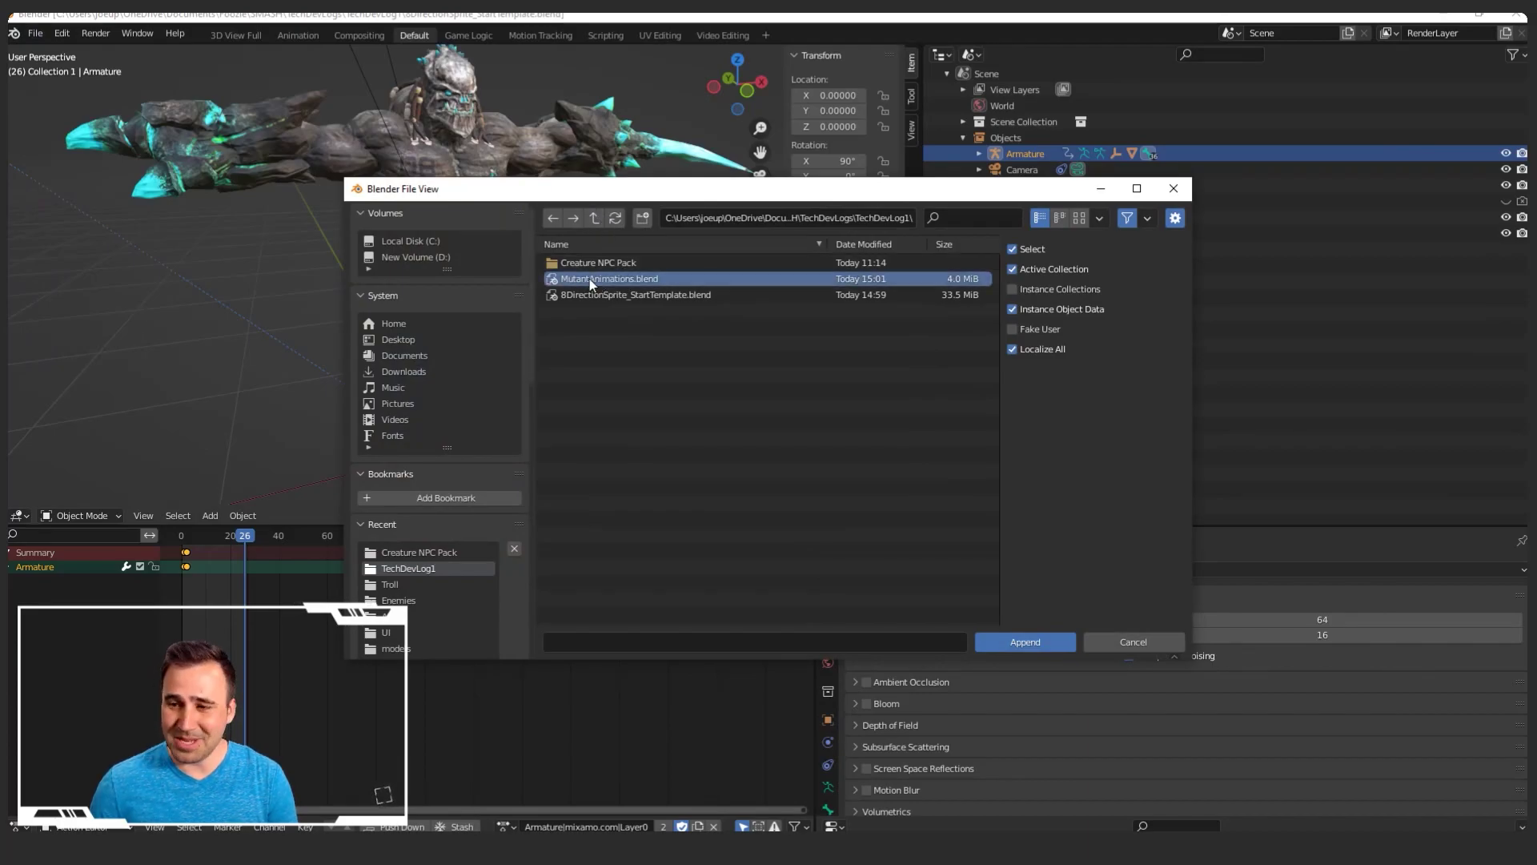
left_click(1024, 641)
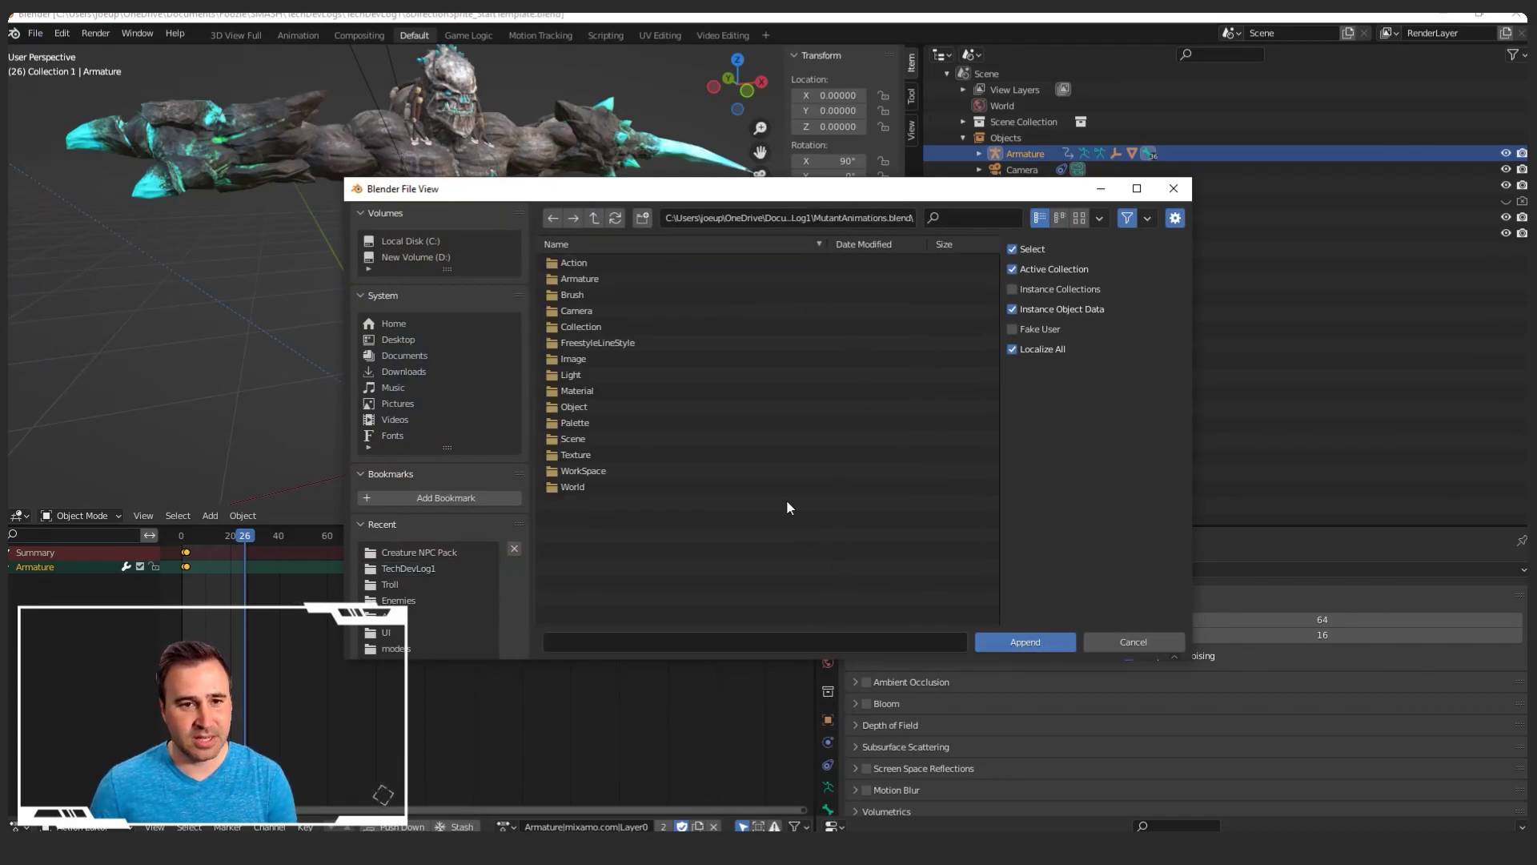
left_click(597, 266)
double_click(598, 266)
left_click(597, 263)
left_click(586, 278, "shift")
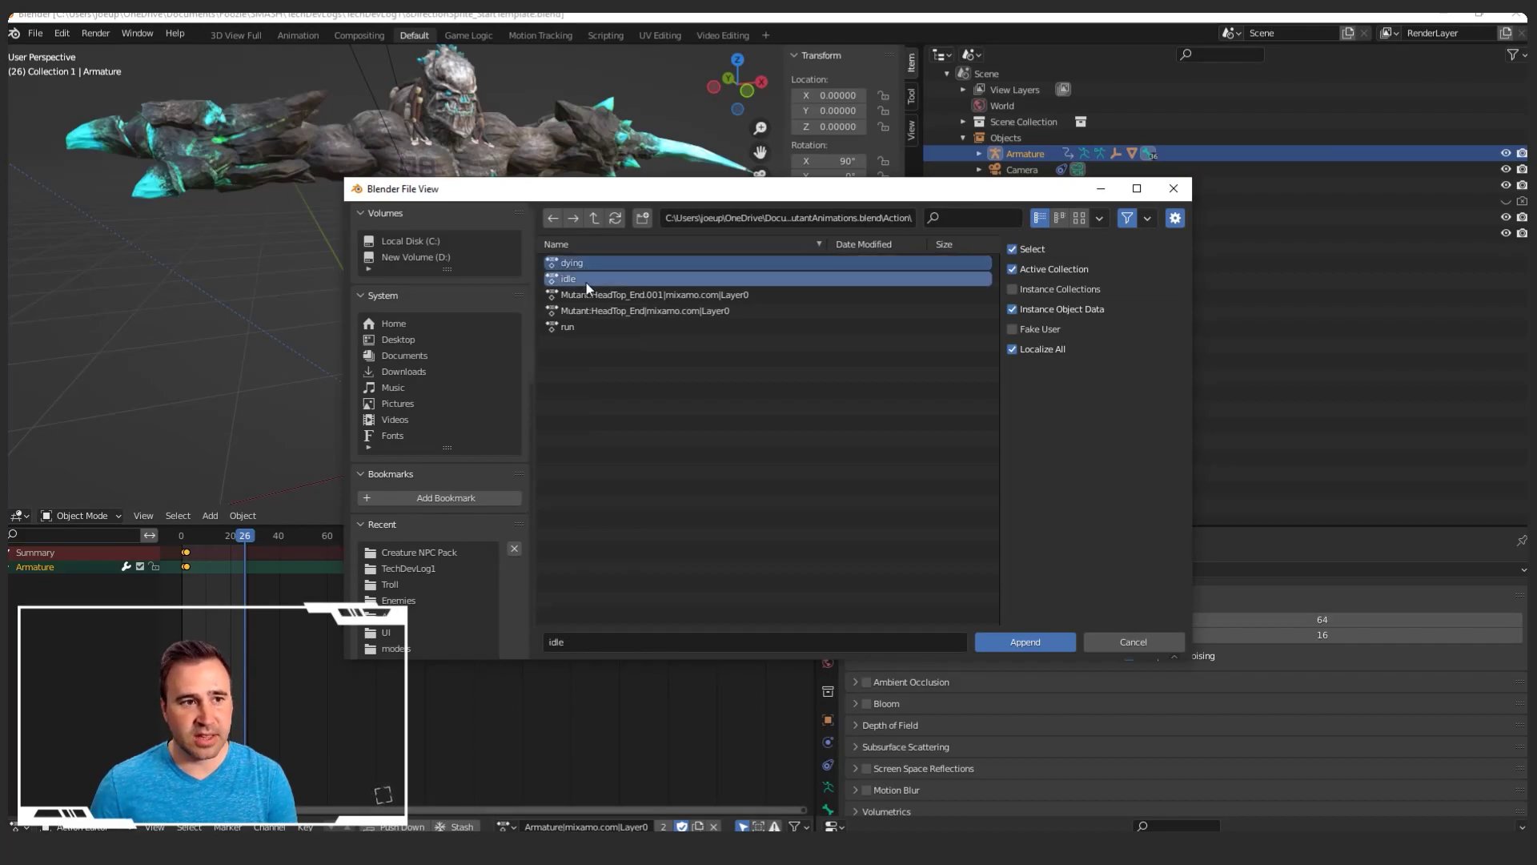
left_click(596, 328, "ctrl")
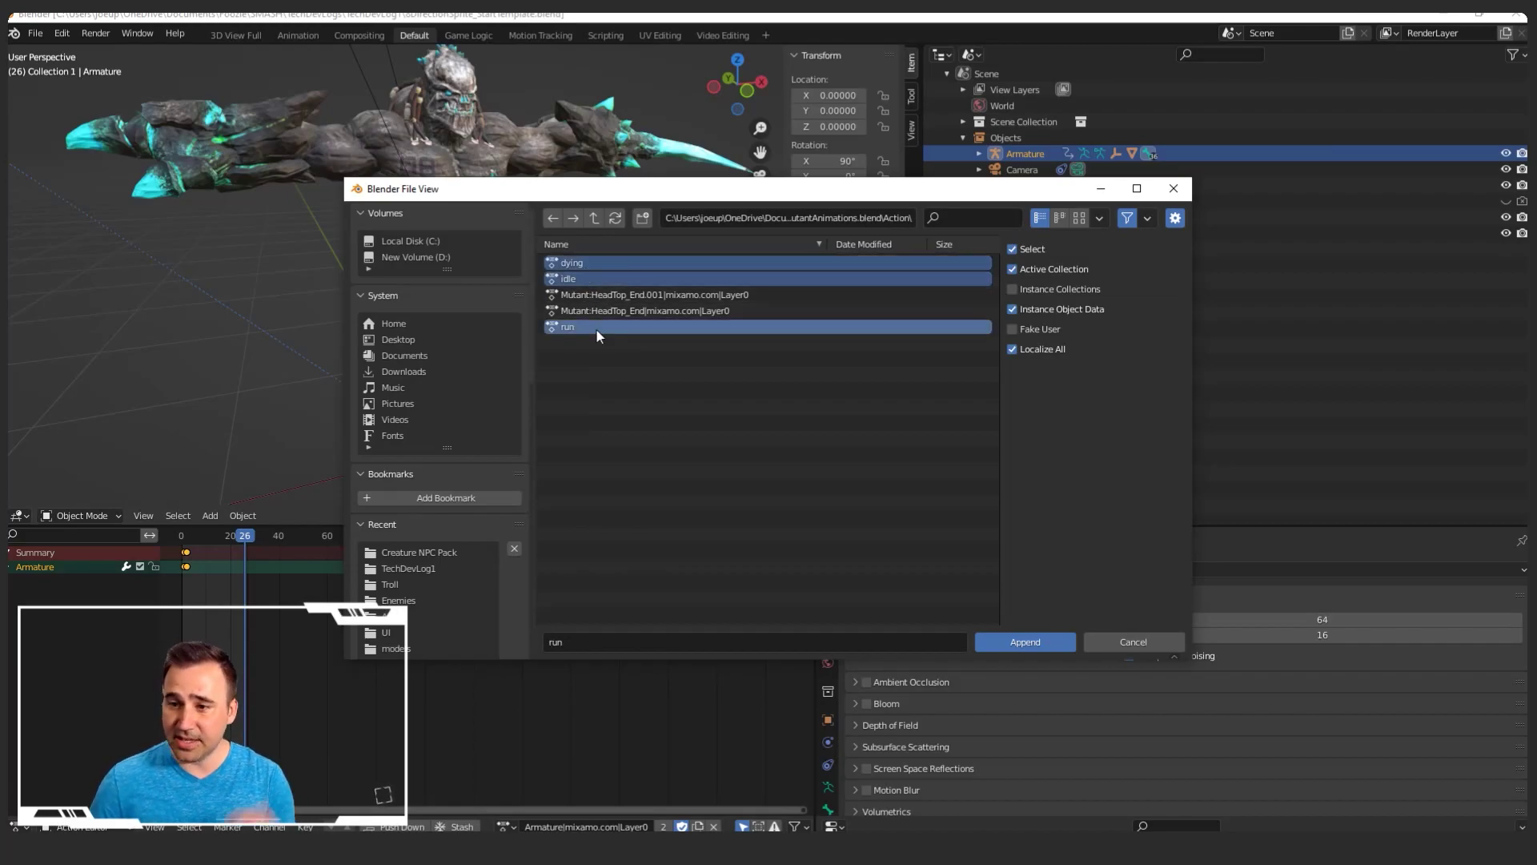
left_click(1037, 648)
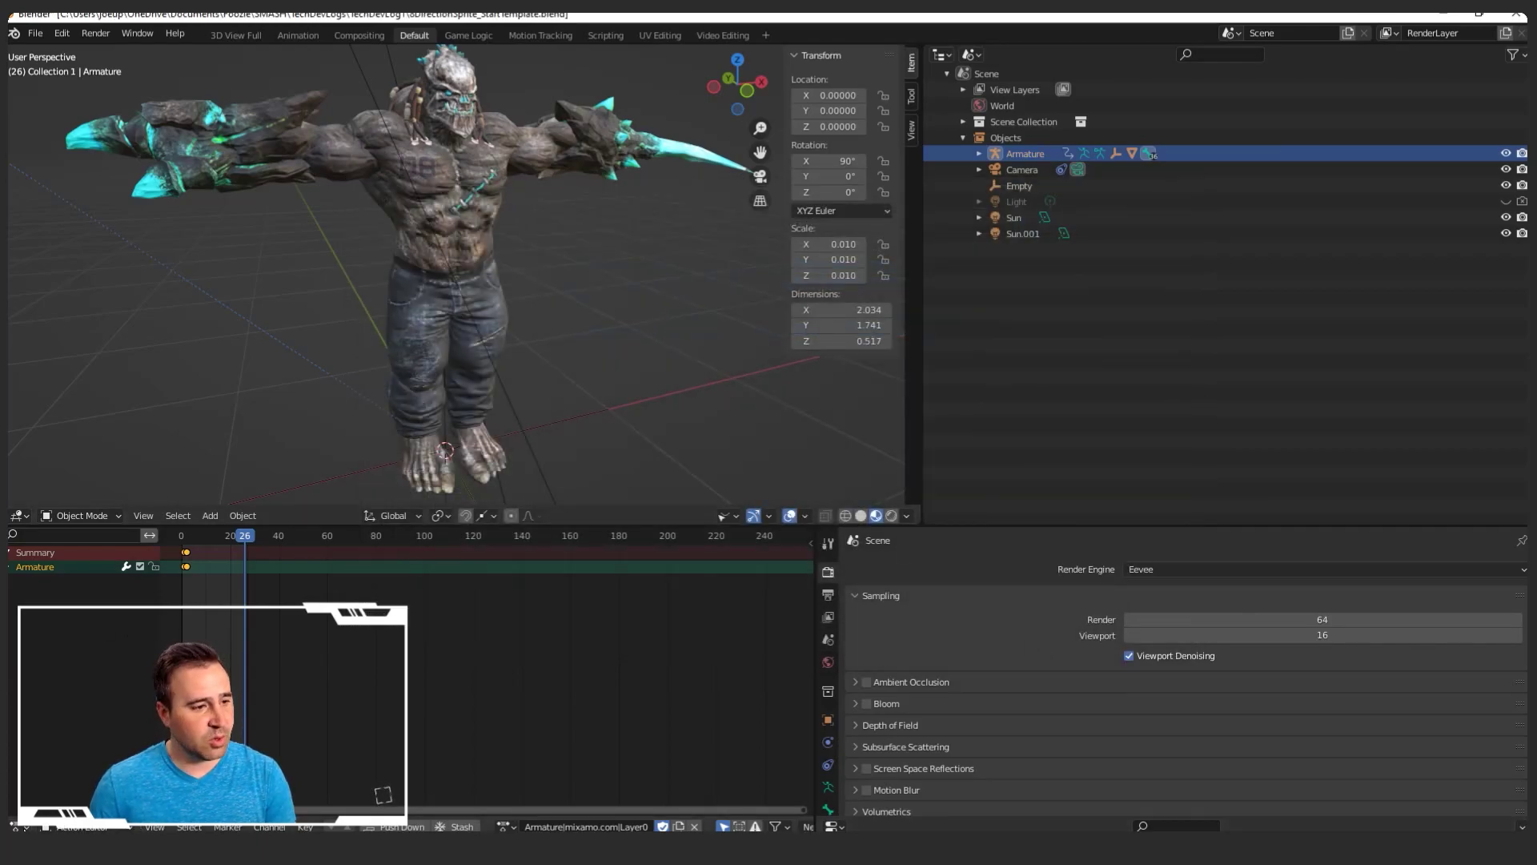
- Switch the Dope Sheet to Action Editor, assign the 'dying' action, and scrub to frame 84
left_click(18, 826)
key("Escape")
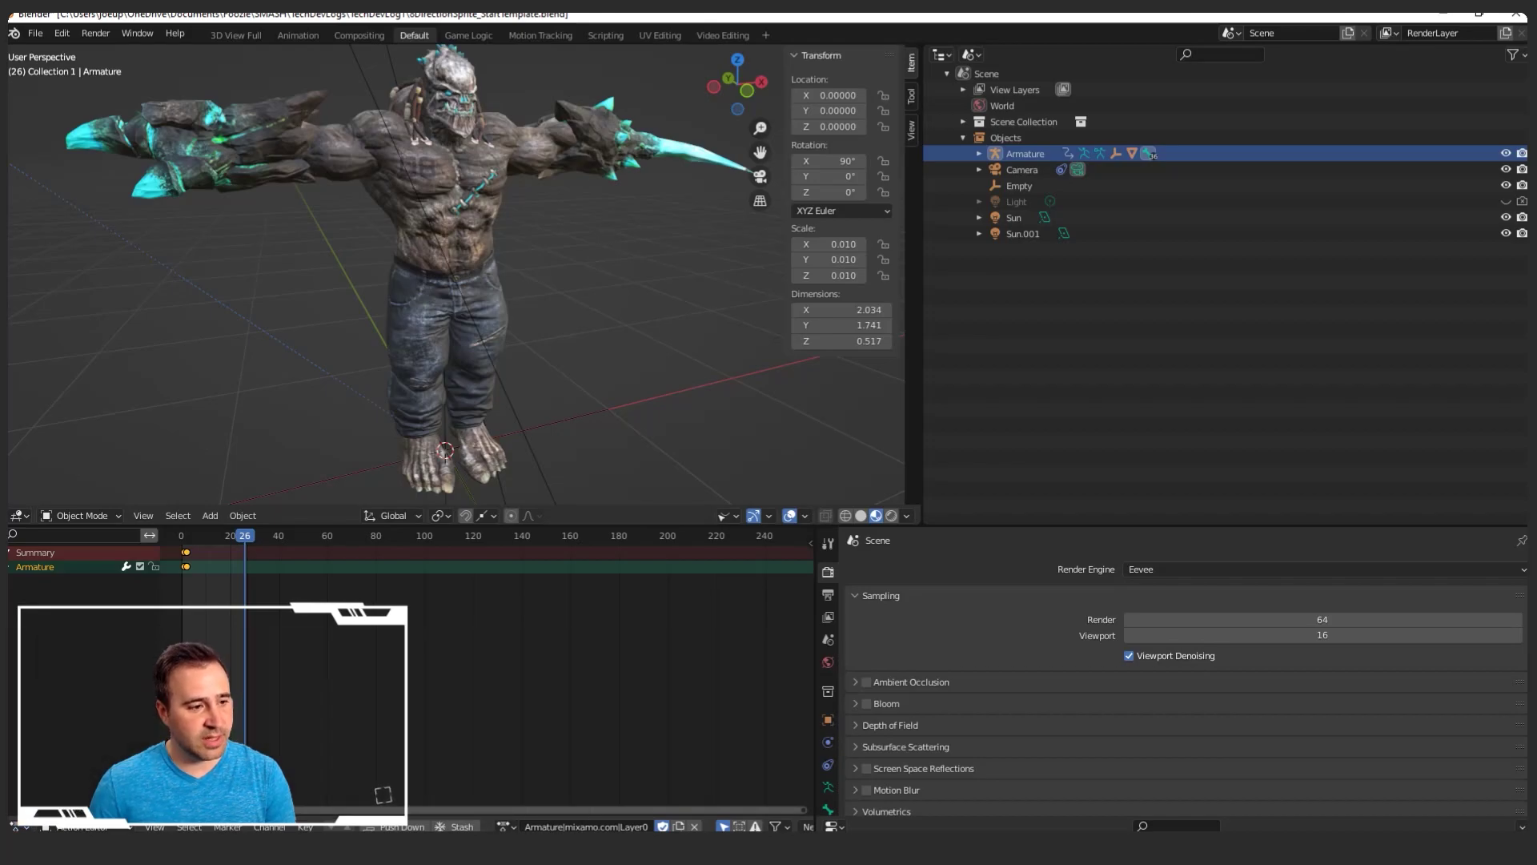
left_click(80, 826)
left_click(77, 791)
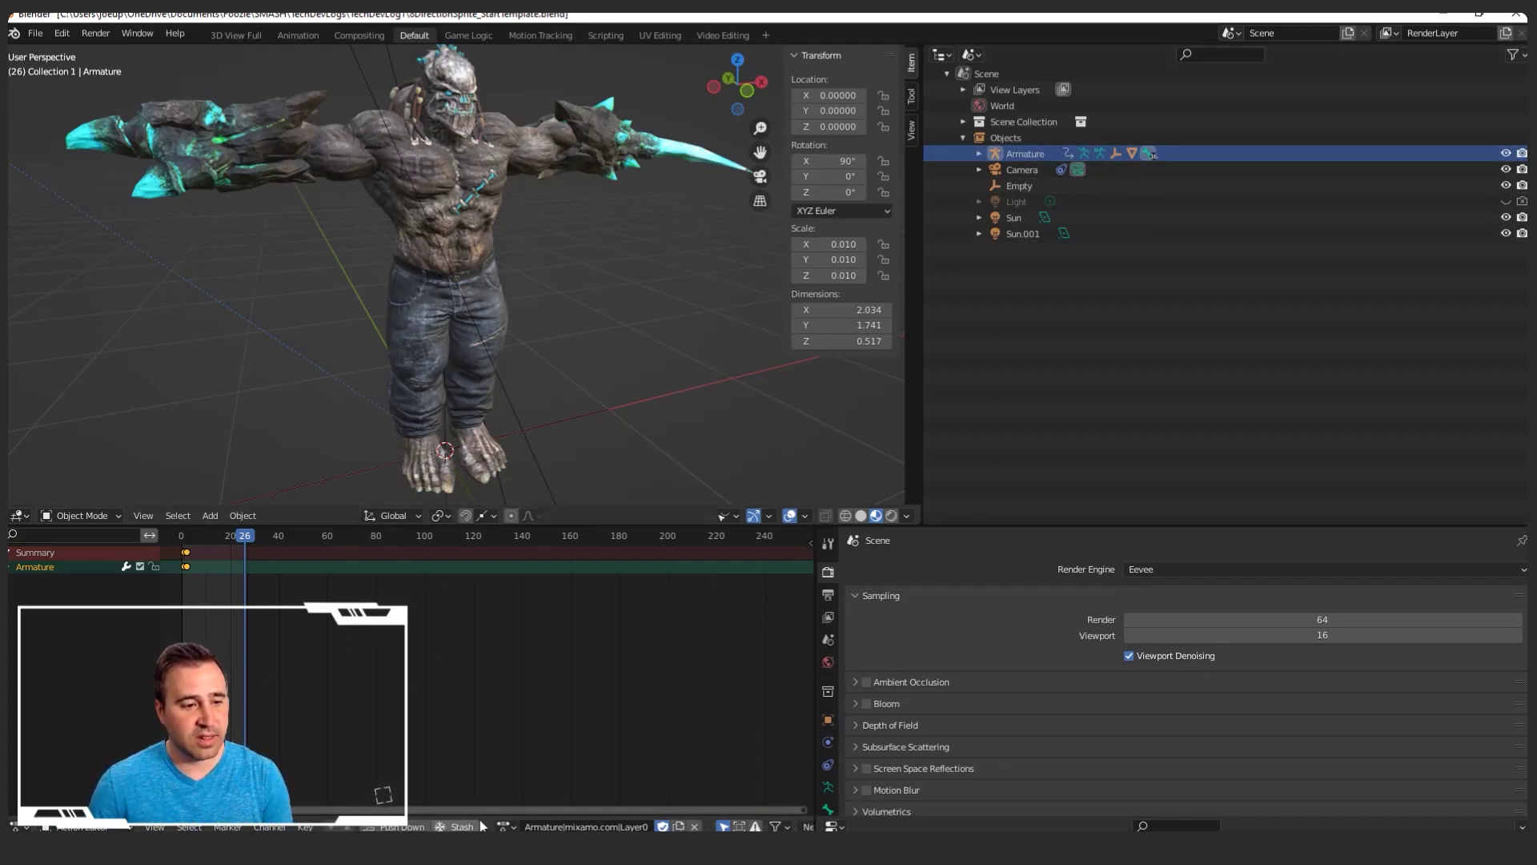
left_click(511, 827)
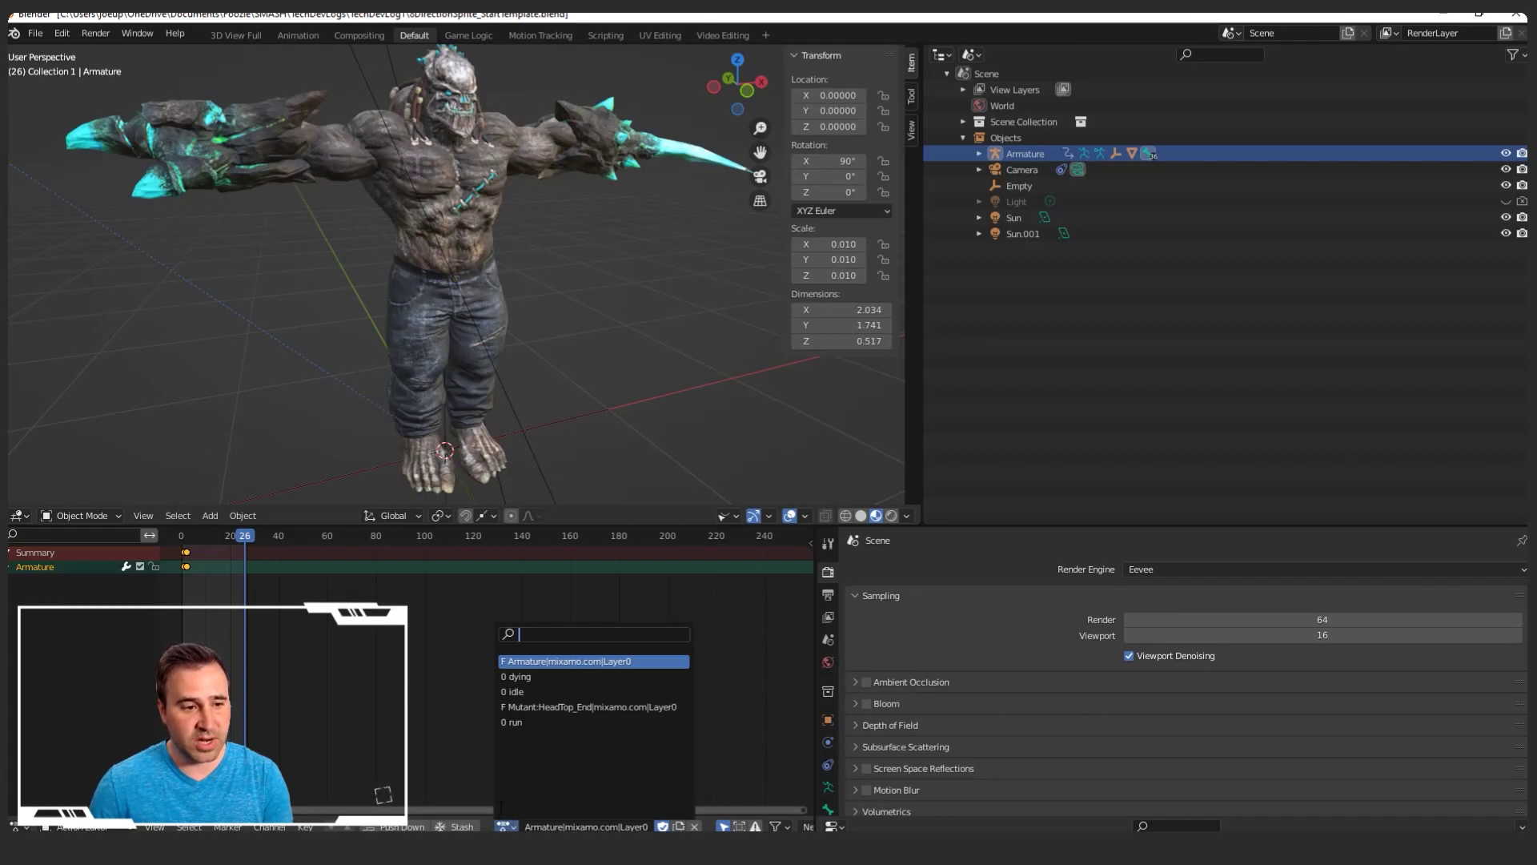
left_click(520, 677)
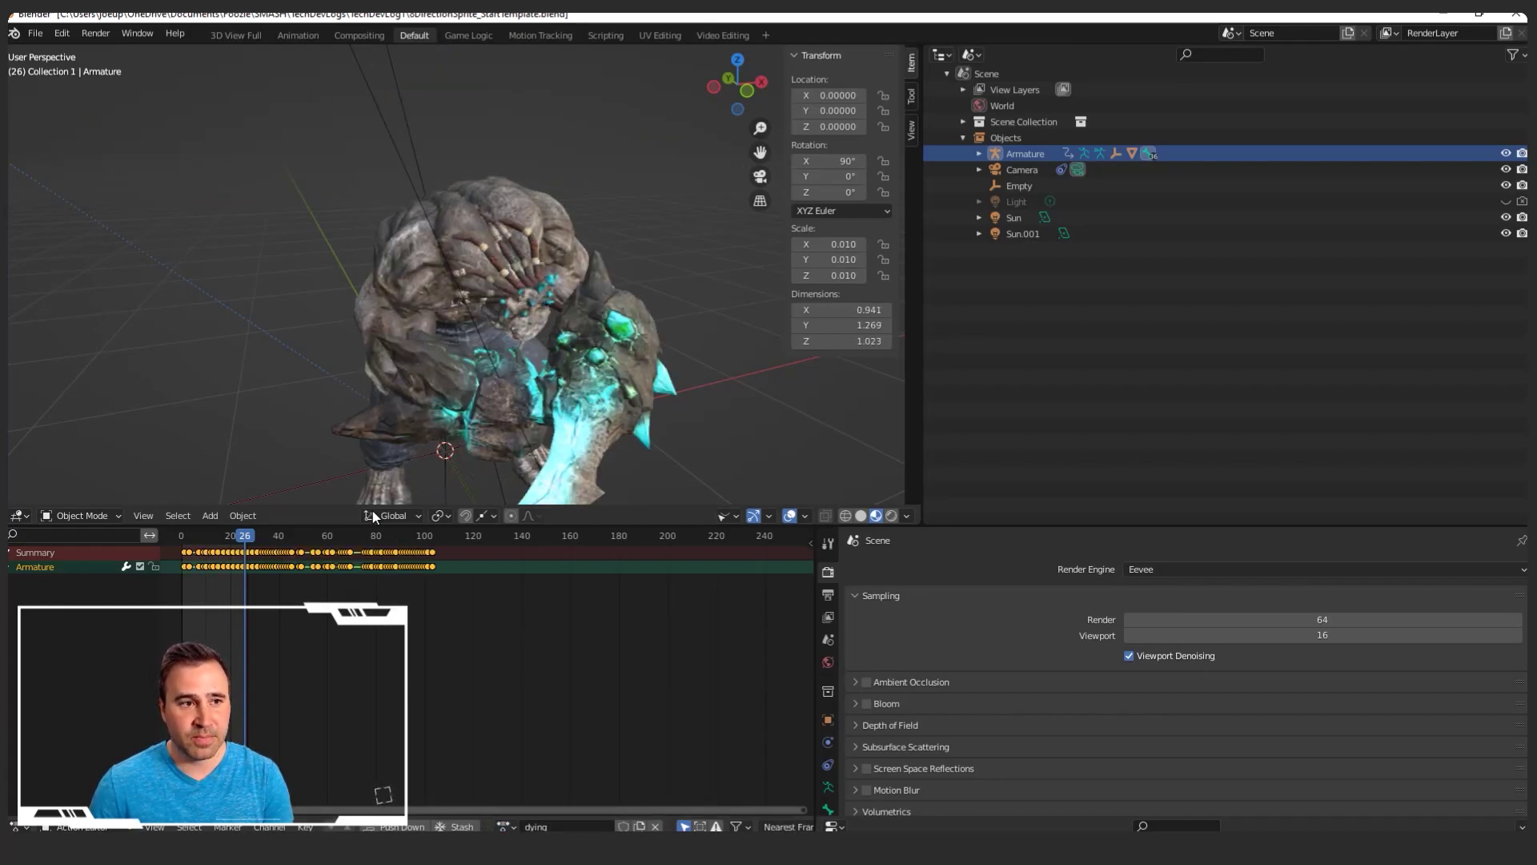
scroll(572, 346, "down", 4)
left_click_drag(244, 540, 190, 548)
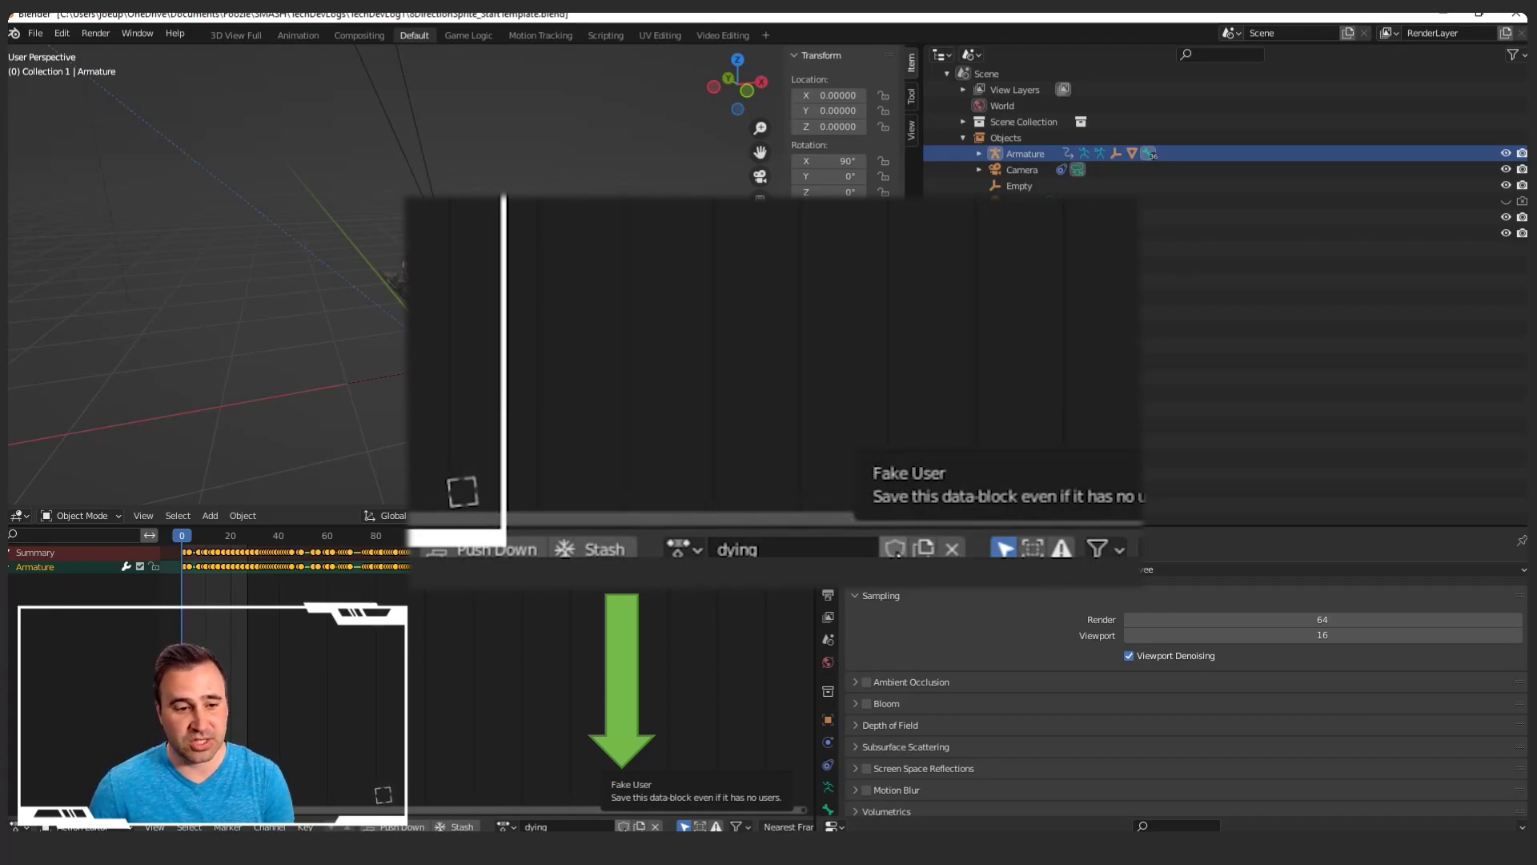
- Give the dying action a fake user, push it down to an NLA track, and expand Armature in the Outliner
left_click(623, 827)
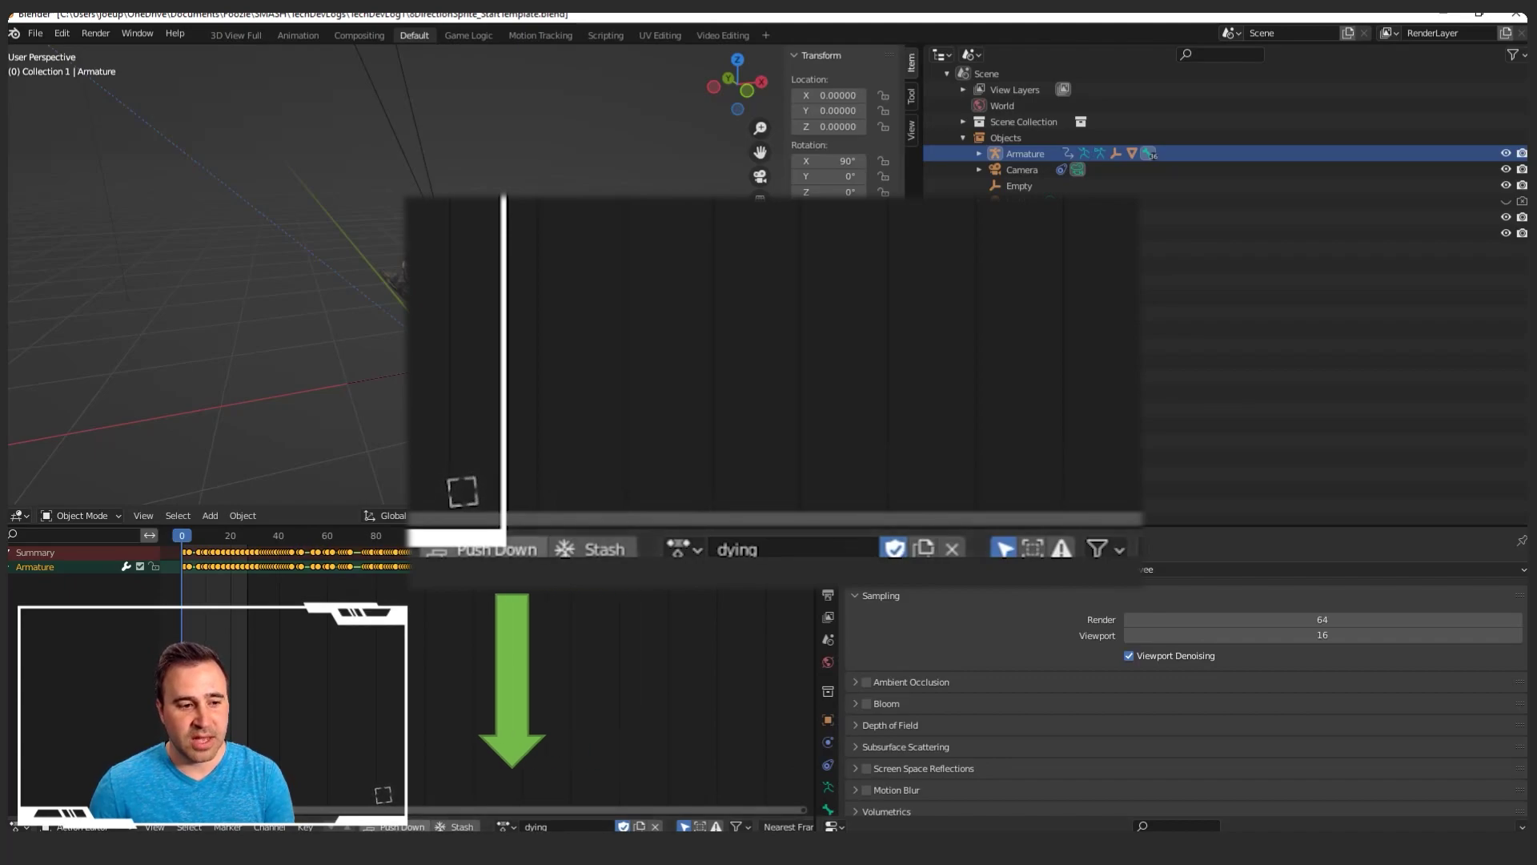
left_click(401, 827)
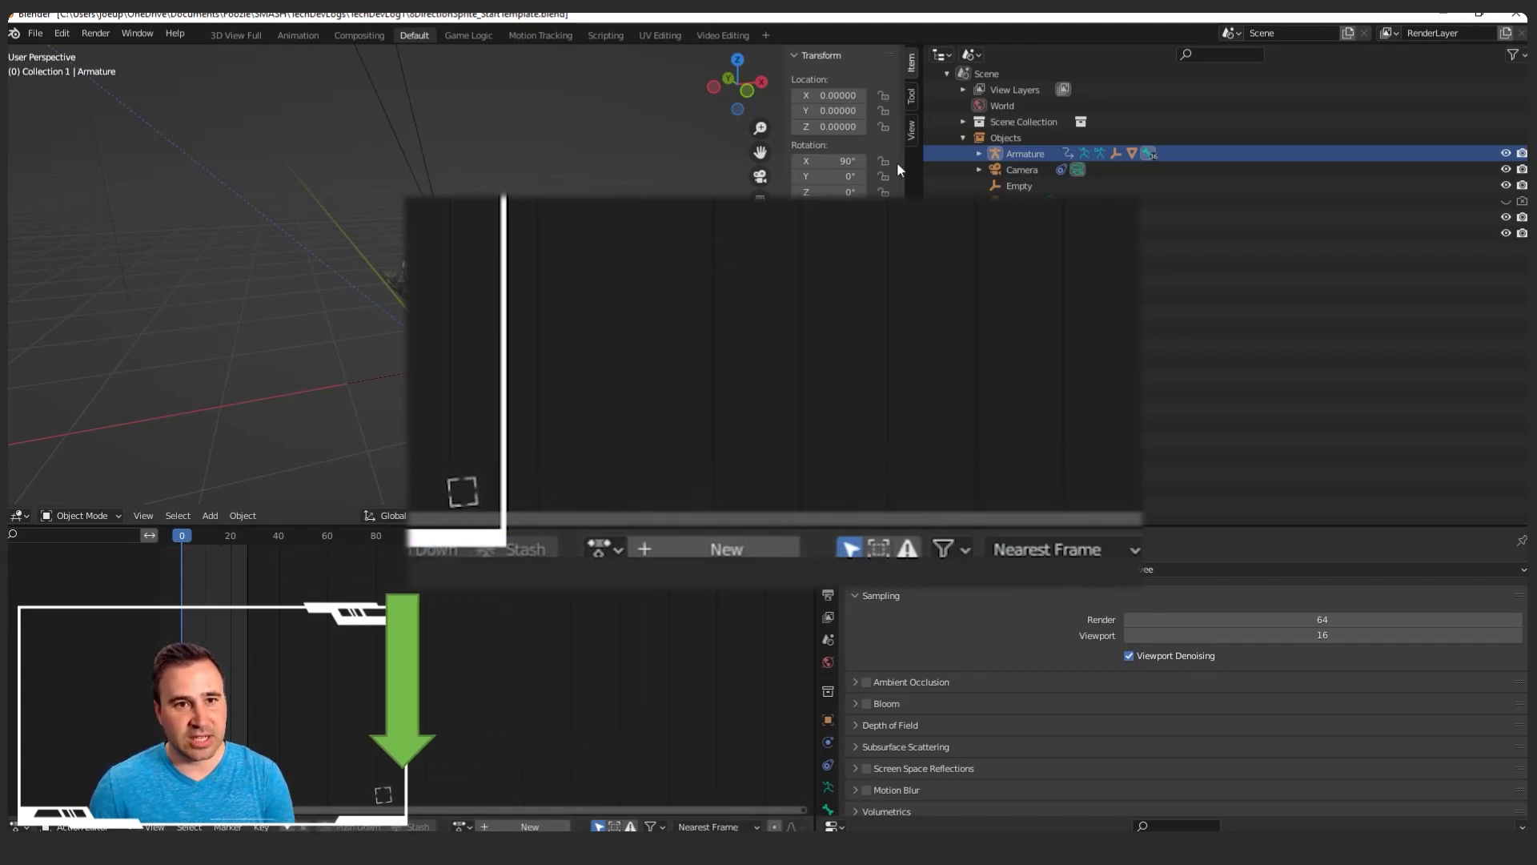
left_click(978, 153)
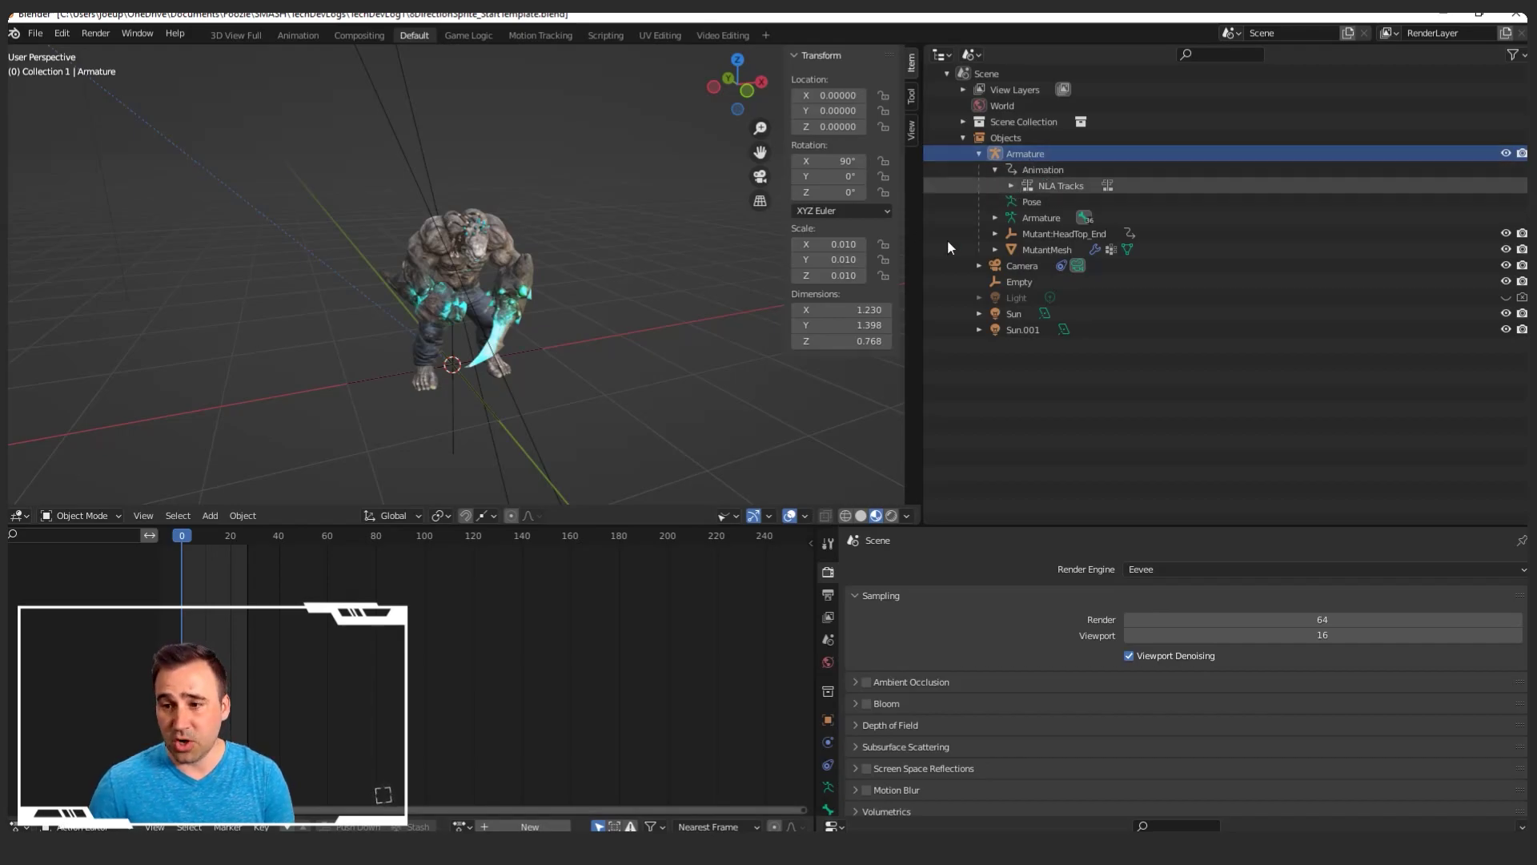
- Assign the idle action to the armature and push it down into an NLA track
left_click(461, 827)
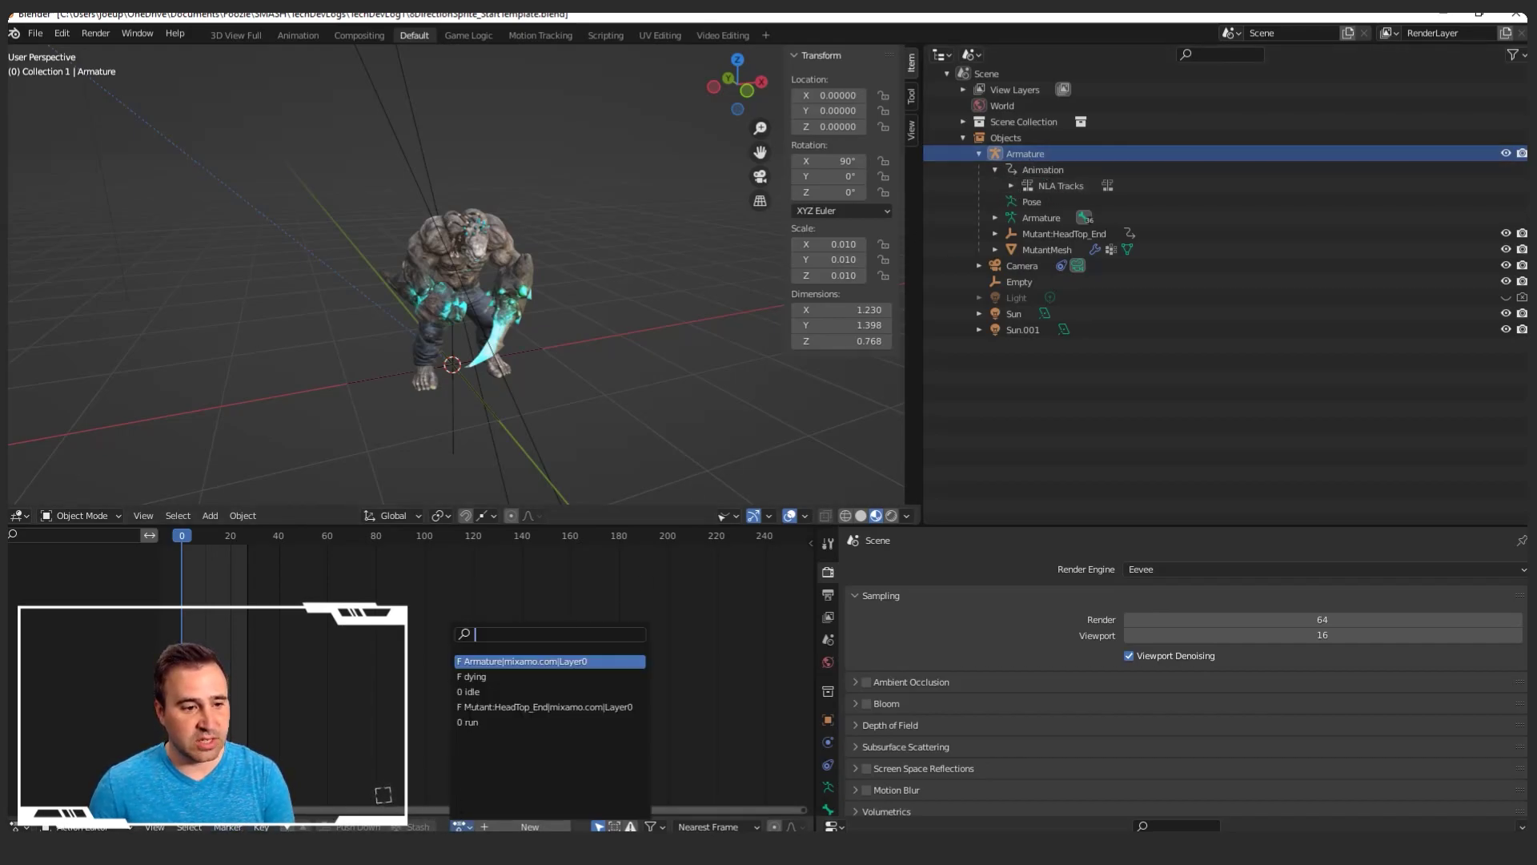
left_click(545, 692)
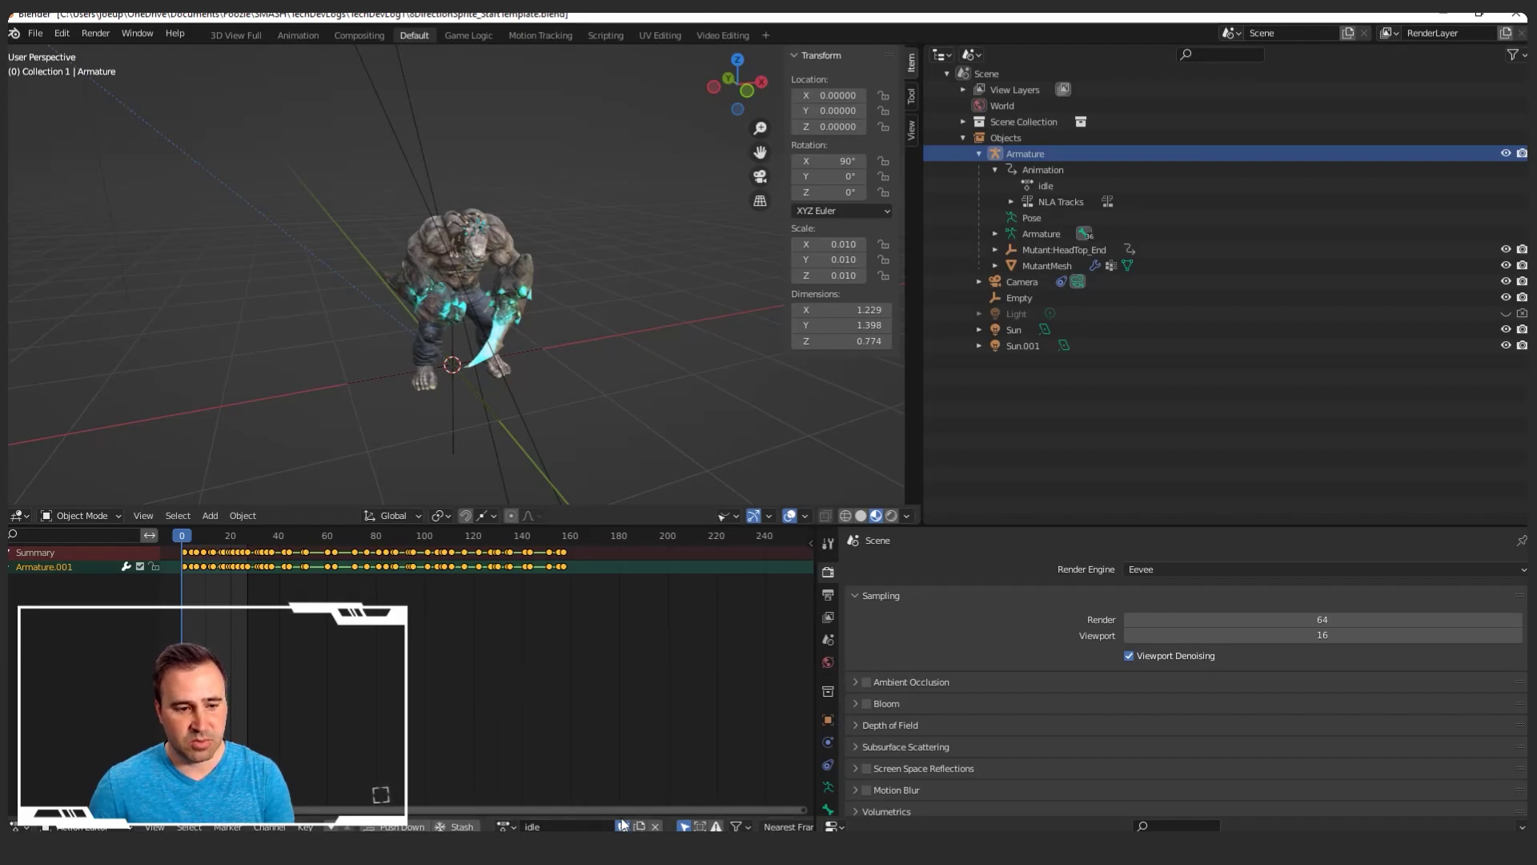
left_click(390, 826)
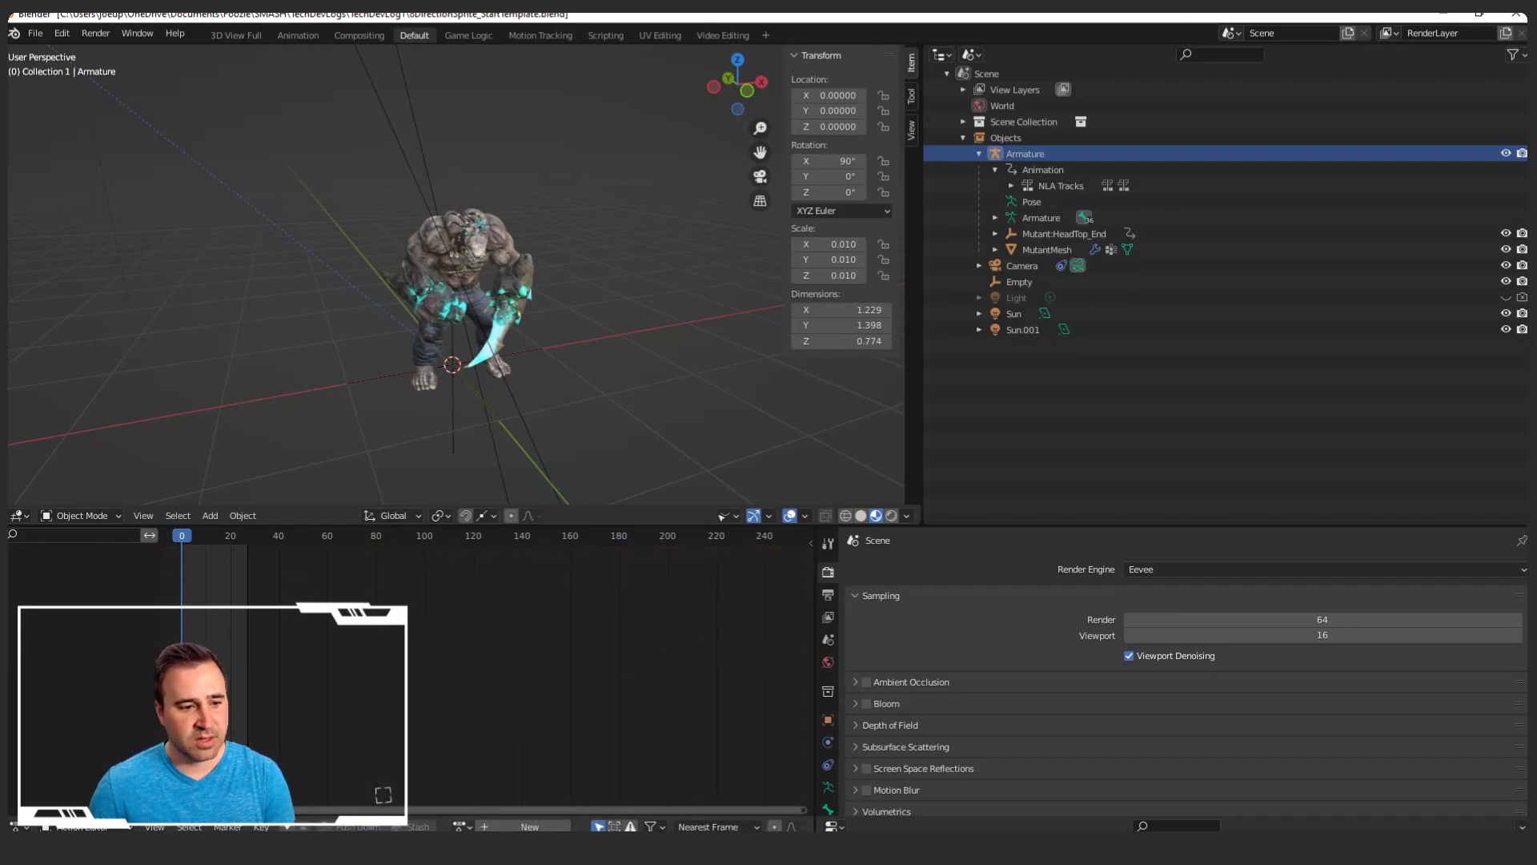
- Assign the run action, push it down, and expand the armature's three NLA tracks
left_click(462, 826)
left_click(497, 723)
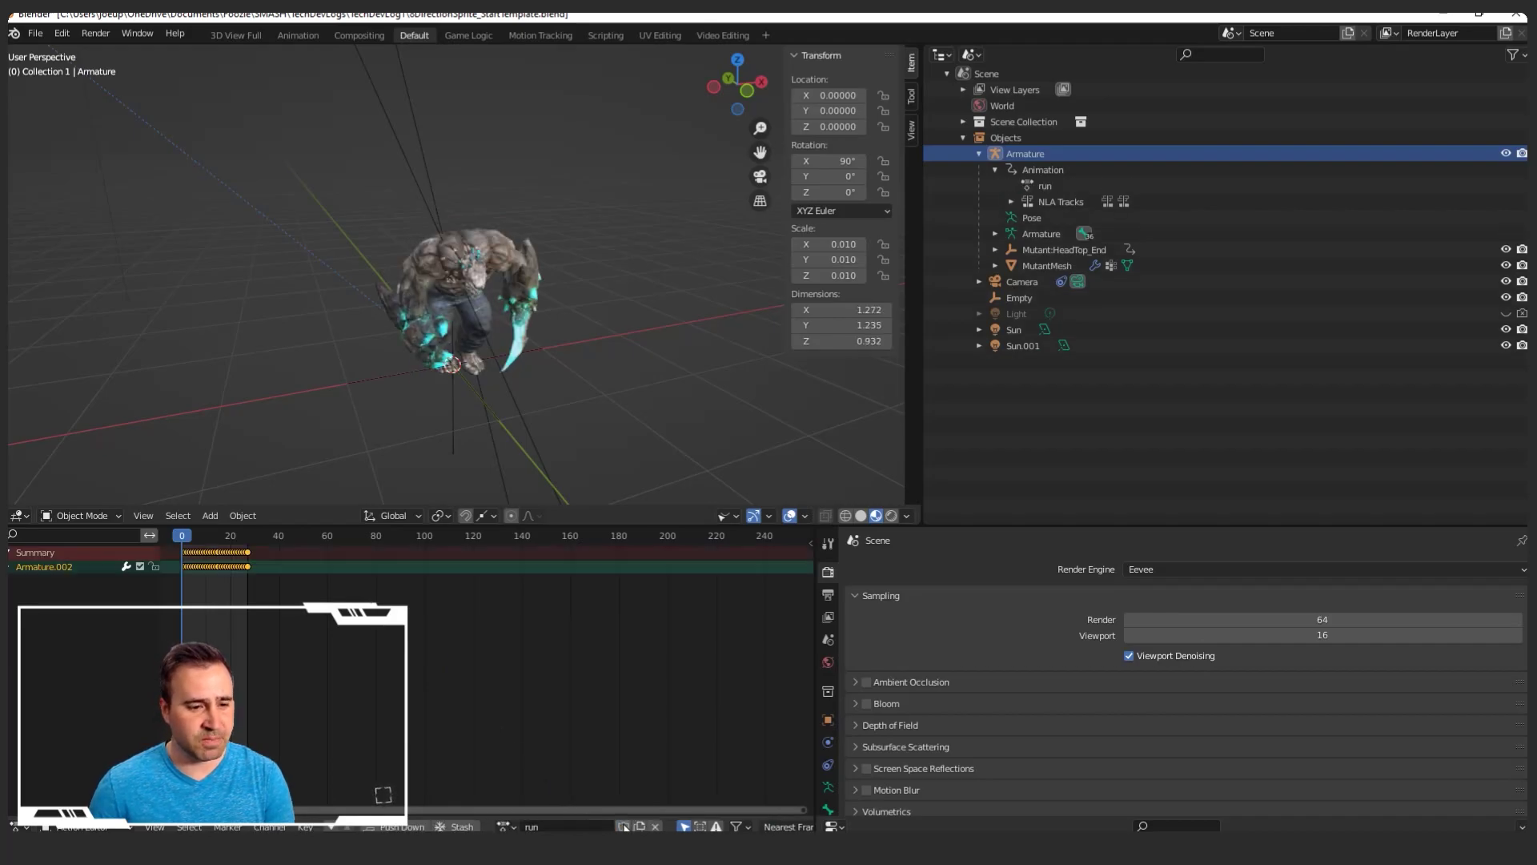
left_click(413, 826)
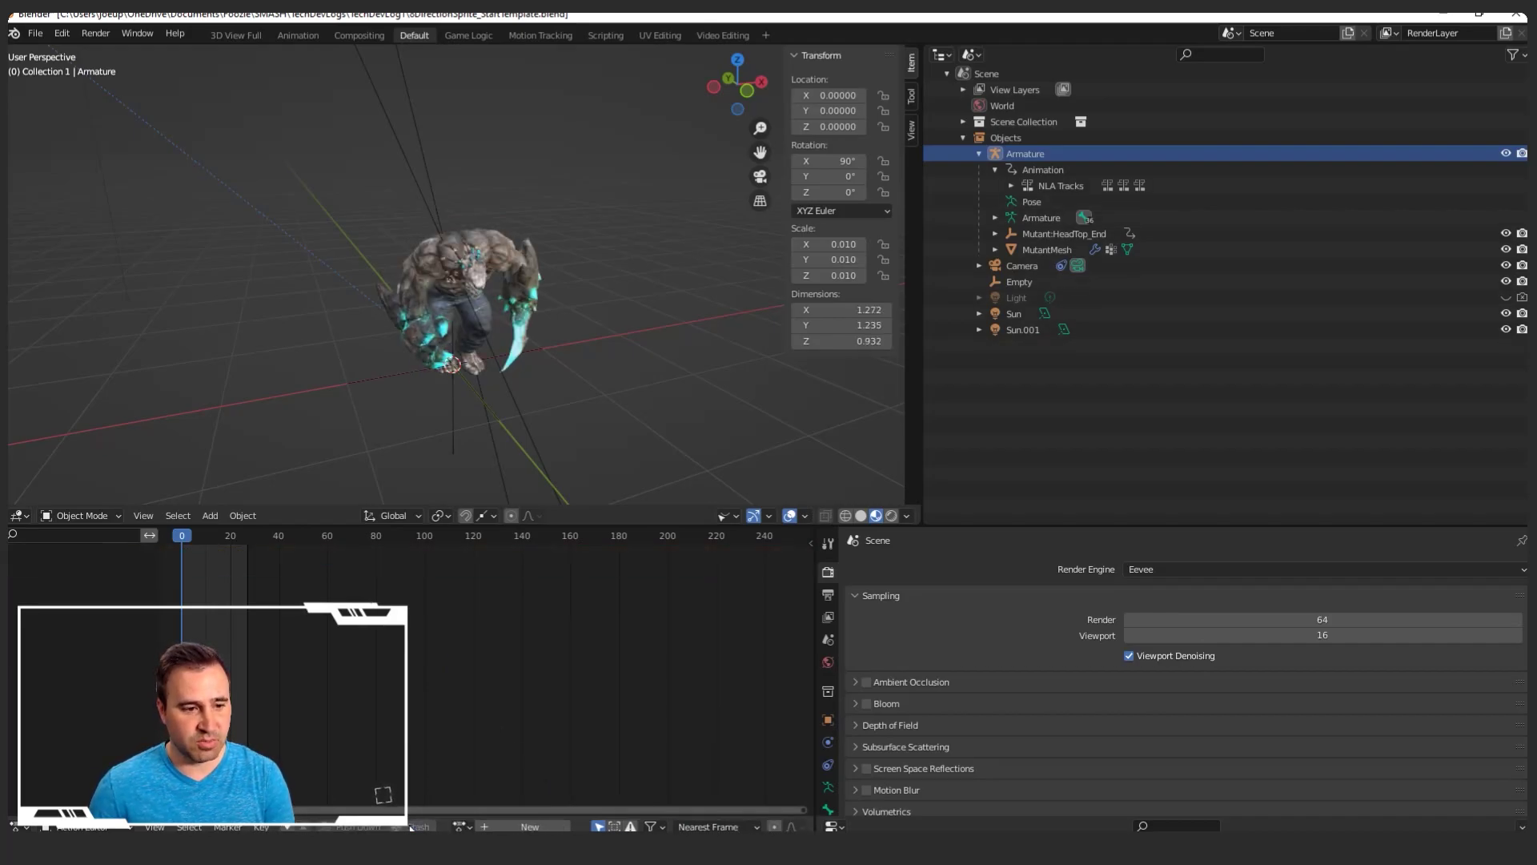
left_click(1011, 186)
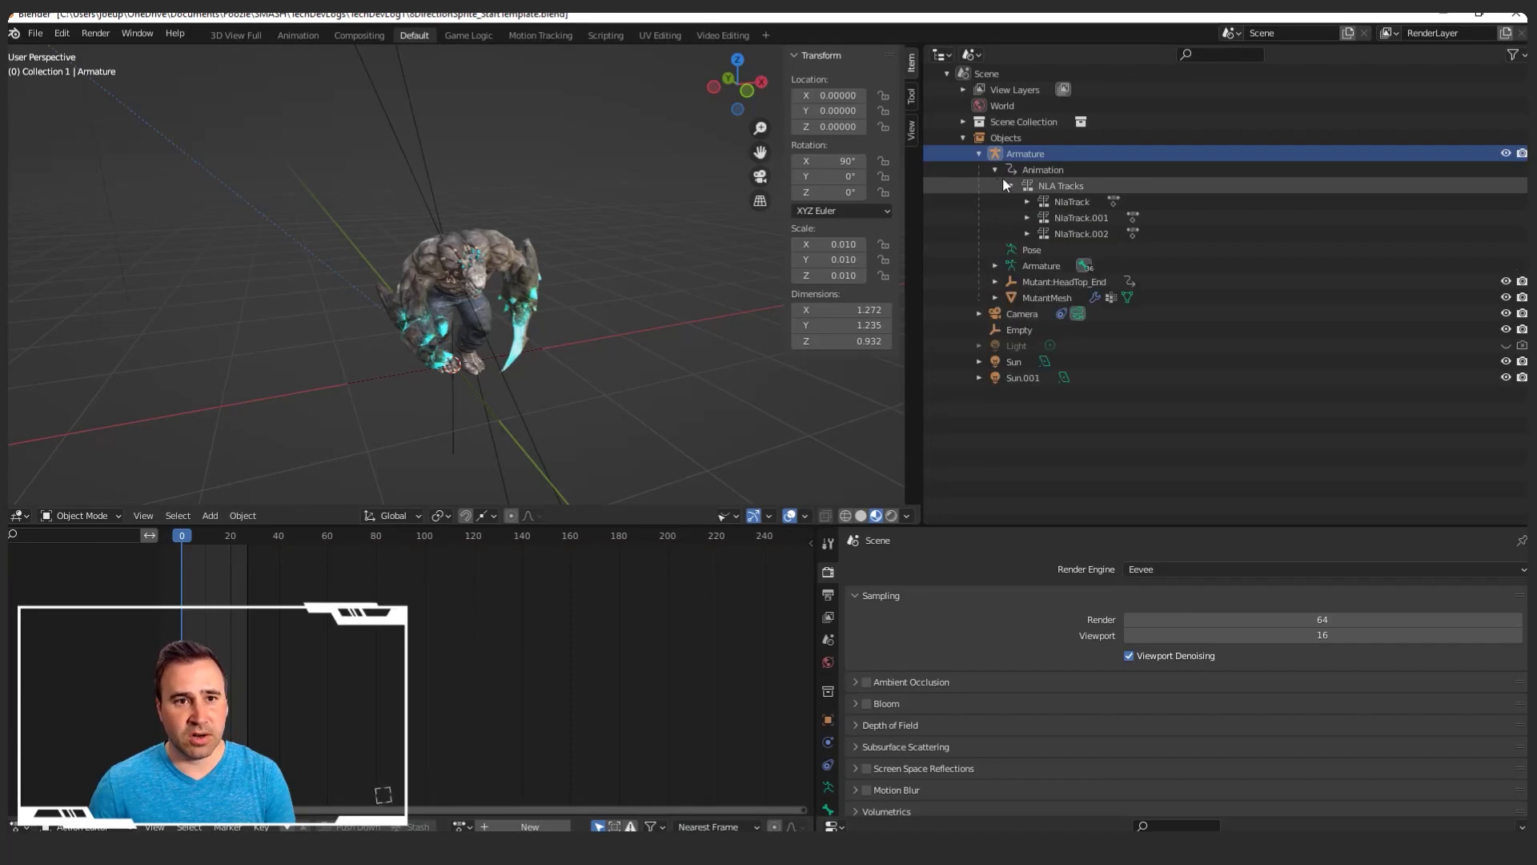